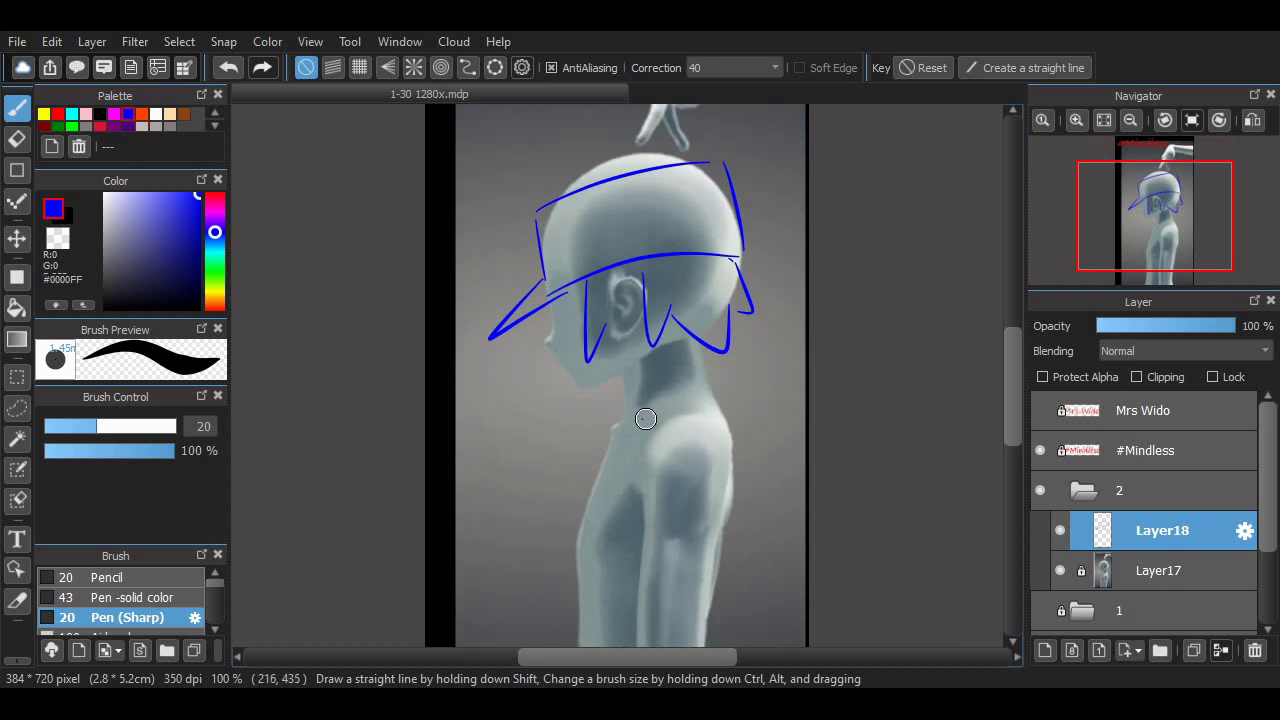
Sketch in blue a rounded shoulder plate with a scalloped edge, a slanted collar and the long angled shapes behind the shoulder.
drag(716, 444, 660, 449)
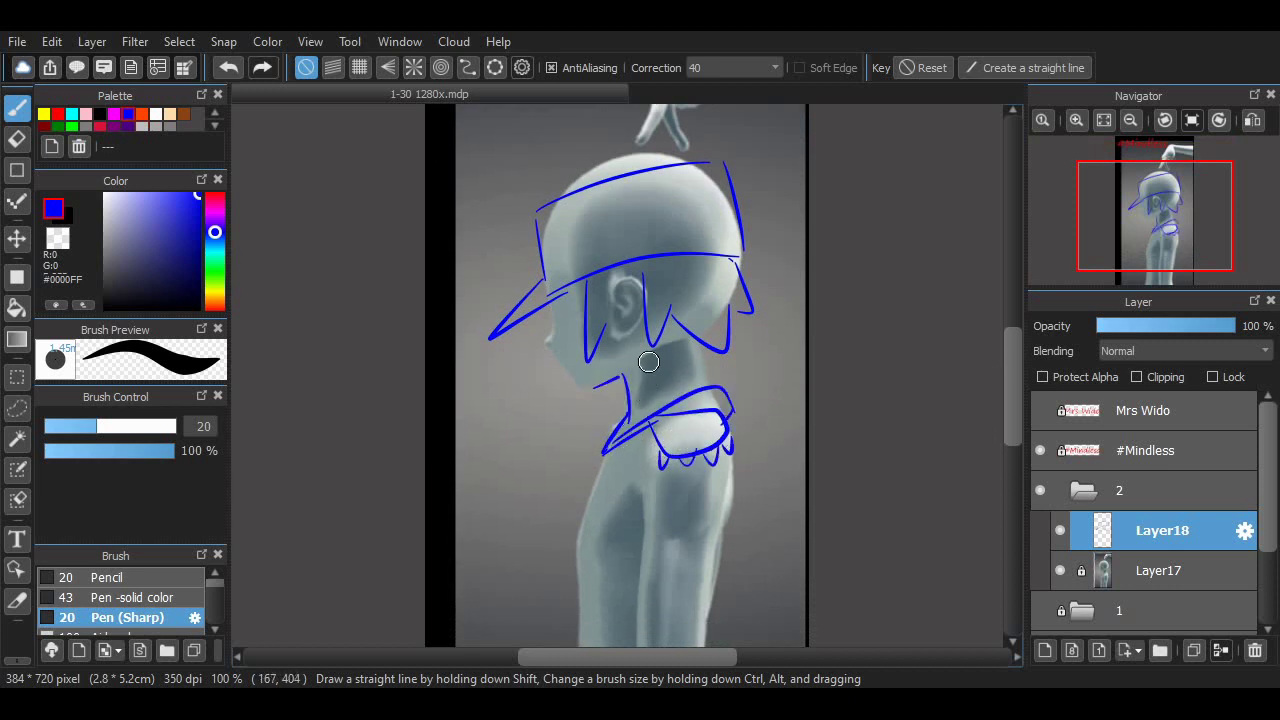
scroll(957, 398, down, 4)
scroll(738, 290, up, 1)
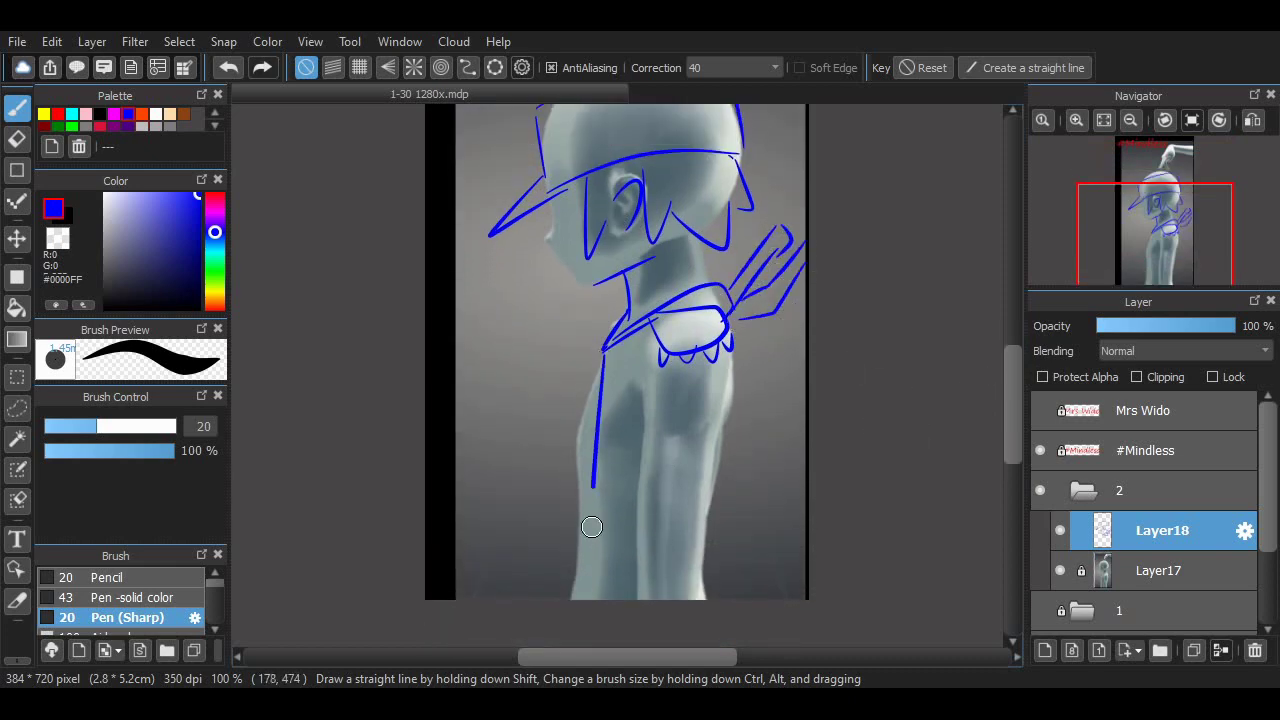
drag(592, 527, 586, 612)
key(ctrl+z)
drag(603, 351, 588, 612)
key(ctrl+z)
Draw the garment's front edge from the collar to the canvas bottom and add two small knotted ties along it.
mouse_move(602, 349)
mouse_down()
mouse_move(580, 477)
mouse_move(583, 612)
mouse_up()
drag(604, 387, 622, 396)
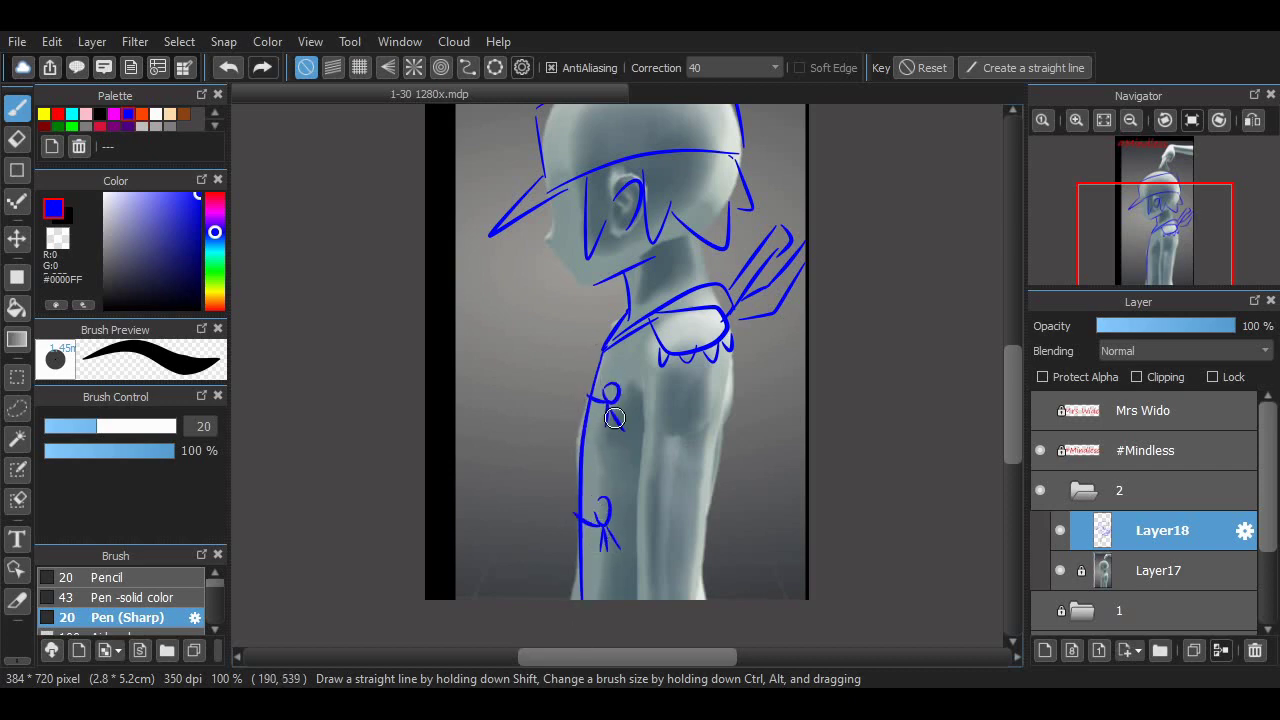
Outline the face profile, the chin and the back of the neck below the cap.
drag(1013, 398, 1013, 435)
click(1077, 120)
scroll(554, 436, up, 3)
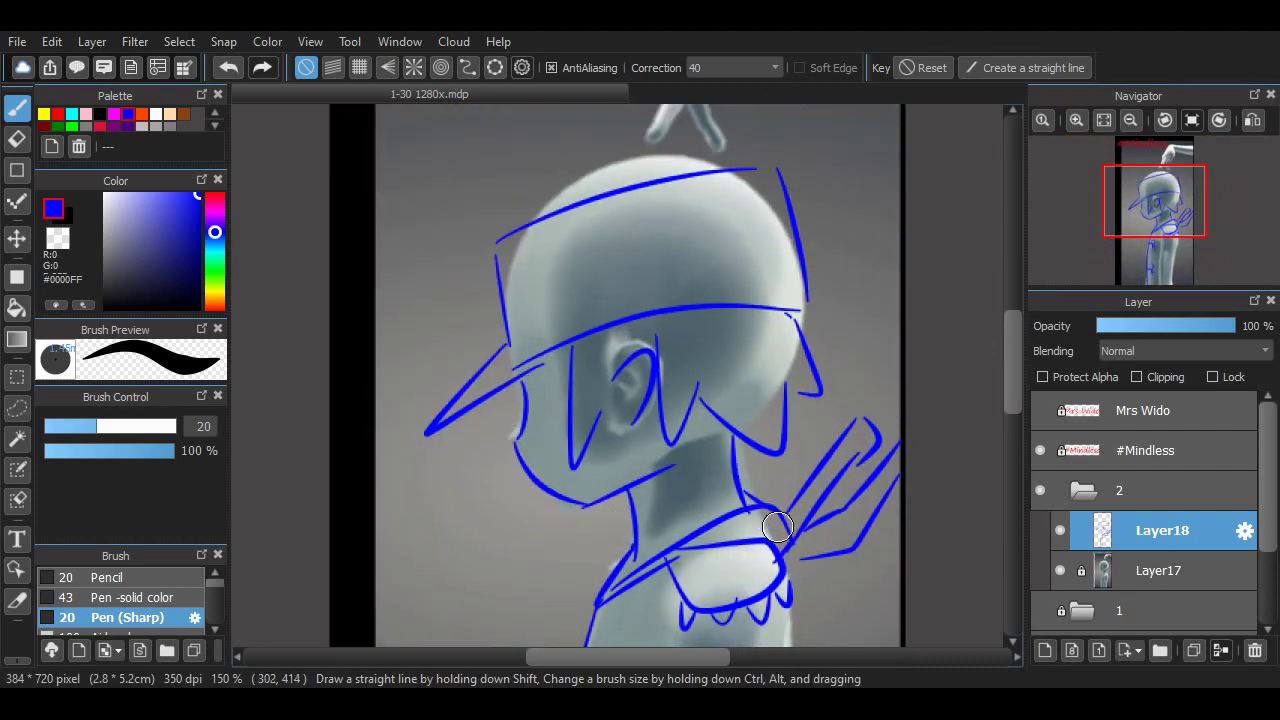
drag(1013, 362, 1013, 443)
drag(666, 262, 655, 535)
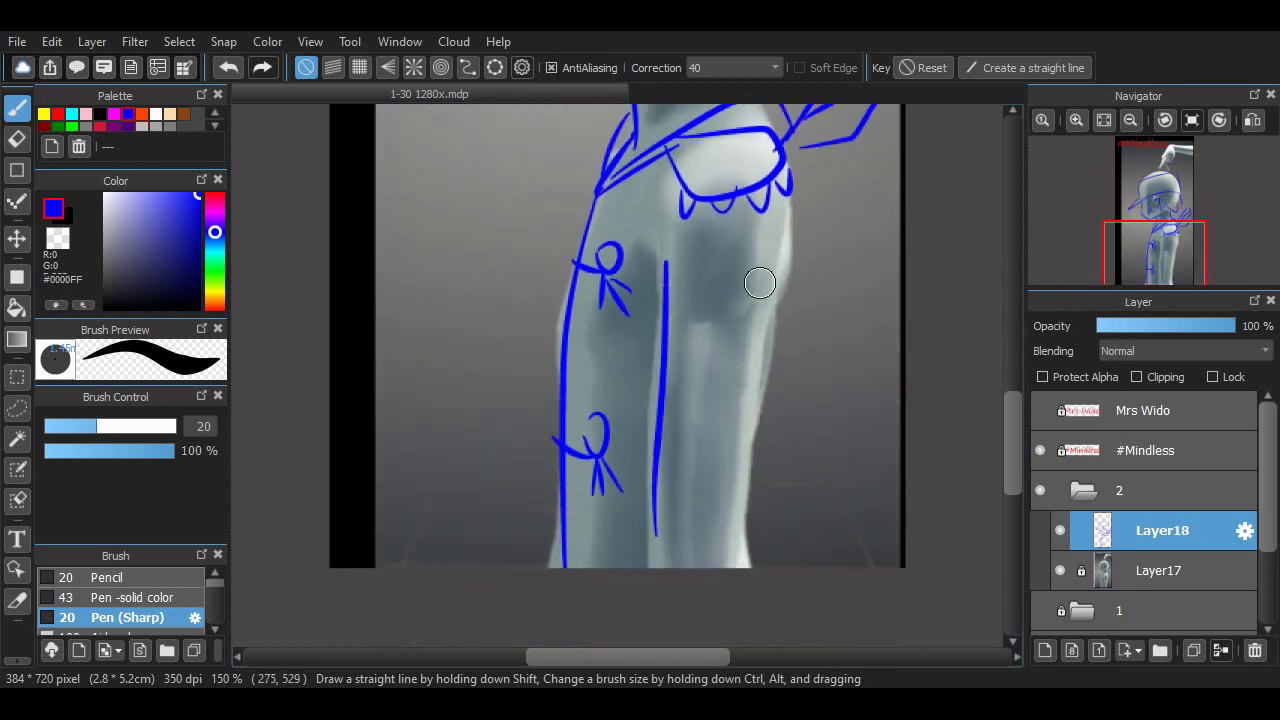
drag(769, 252, 754, 505)
key(ctrl+z)
key(ctrl+z)
Sketch a wide elbow guard with a round detail on the arm and draw both upper-arm edges above it.
click(665, 259)
mouse_move(647, 400)
mouse_down()
mouse_move(691, 371)
mouse_move(789, 390)
mouse_up()
drag(641, 410, 787, 390)
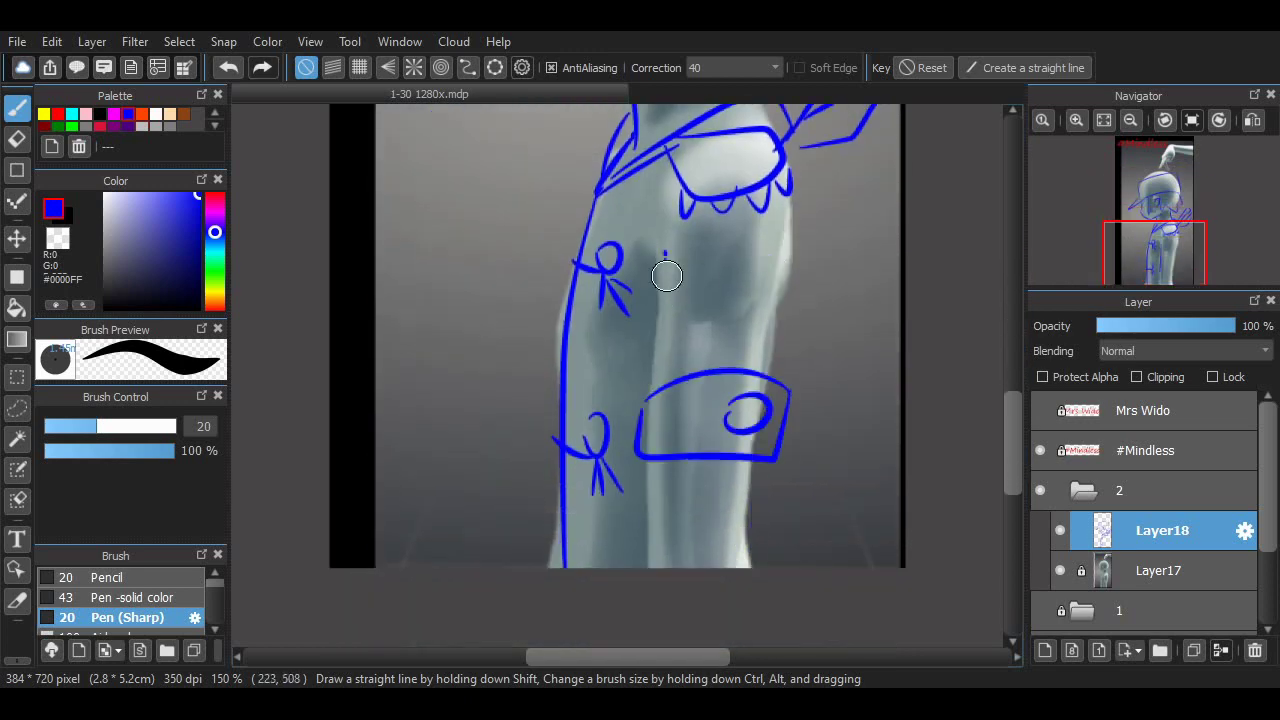
drag(667, 276, 661, 370)
drag(790, 250, 788, 386)
Erase the pointed hair strand in front of the ear.
drag(1013, 428, 1013, 353)
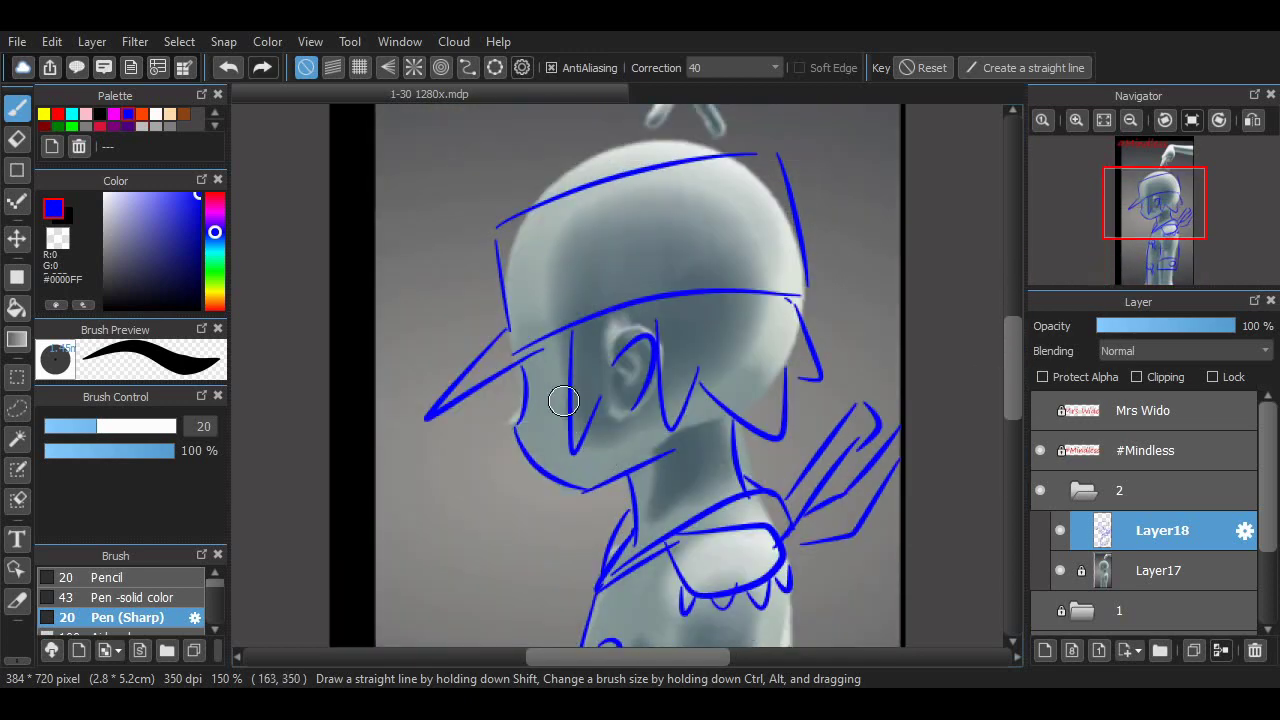
key(e)
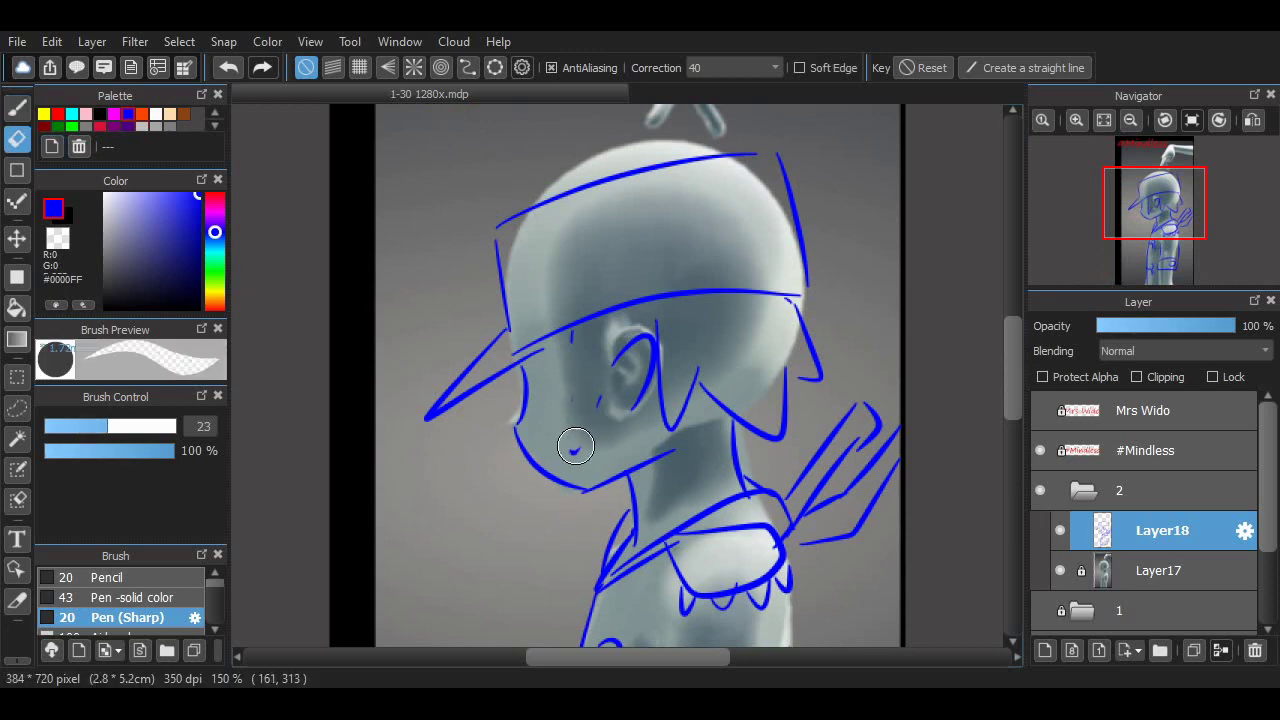
key(b)
Redraw the hair strand in front of the ear and sketch a crossed stitch mark on the cheek.
drag(581, 418, 558, 462)
drag(599, 424, 578, 468)
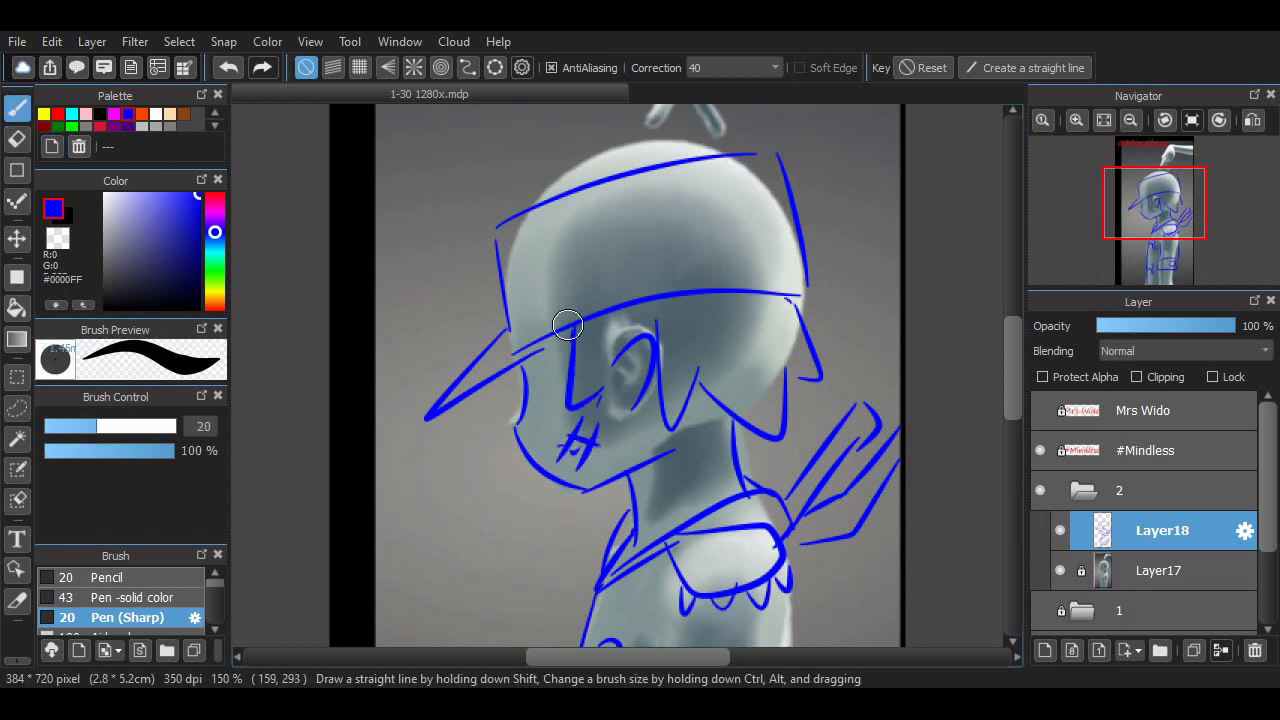
key(ctrl+z)
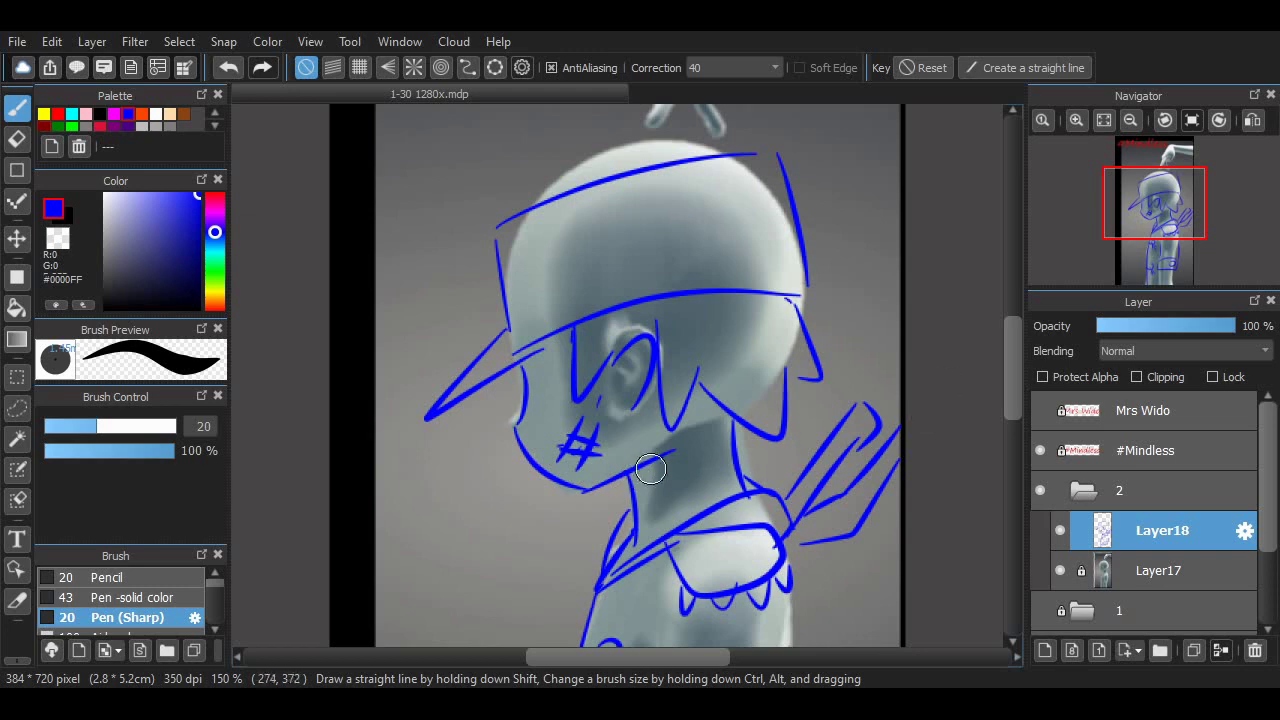
key(ctrl+z)
key(ctrl+z)
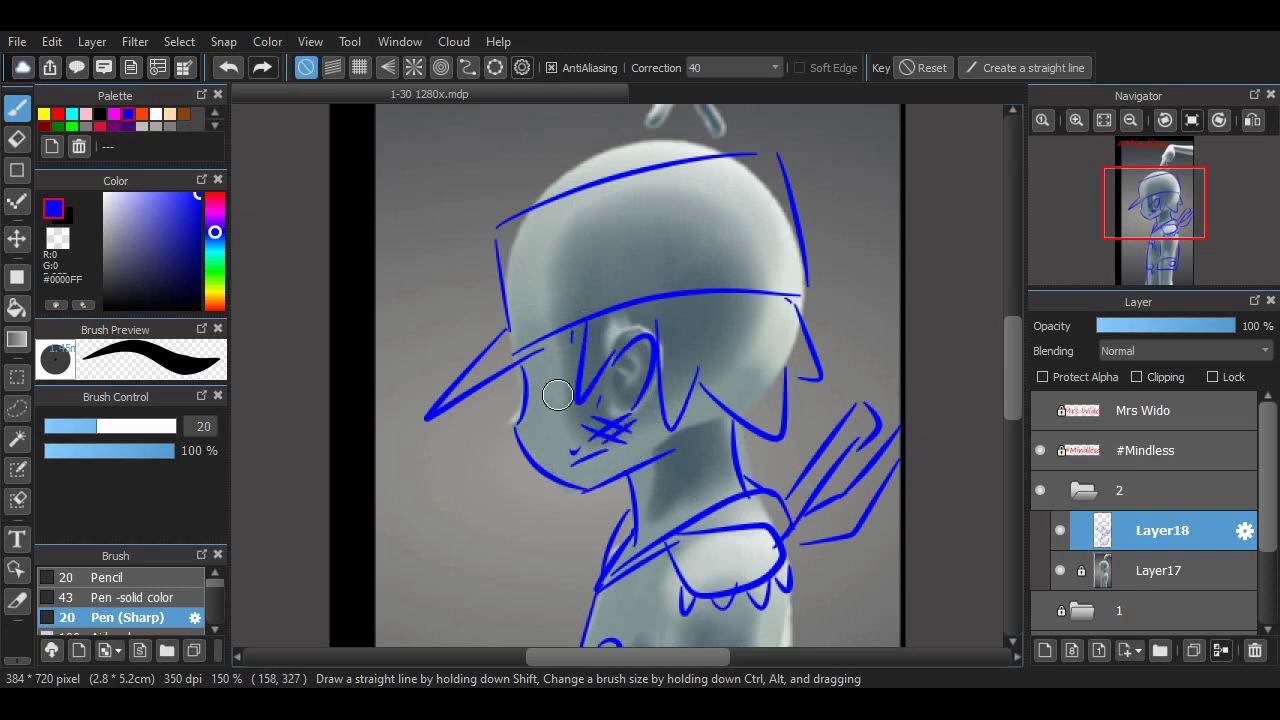
Rework the cap's visor with an added lower edge and join the face outline to the cap.
drag(617, 311, 530, 375)
drag(534, 370, 434, 437)
key(ctrl+z)
mouse_move(523, 378)
mouse_down()
mouse_move(456, 398)
mouse_move(511, 328)
mouse_up()
Sketch a wavy-edged sleeve over the raised forearm and a narrow bracelet around the wrist of the hand above the head.
scroll(615, 376, up, 5)
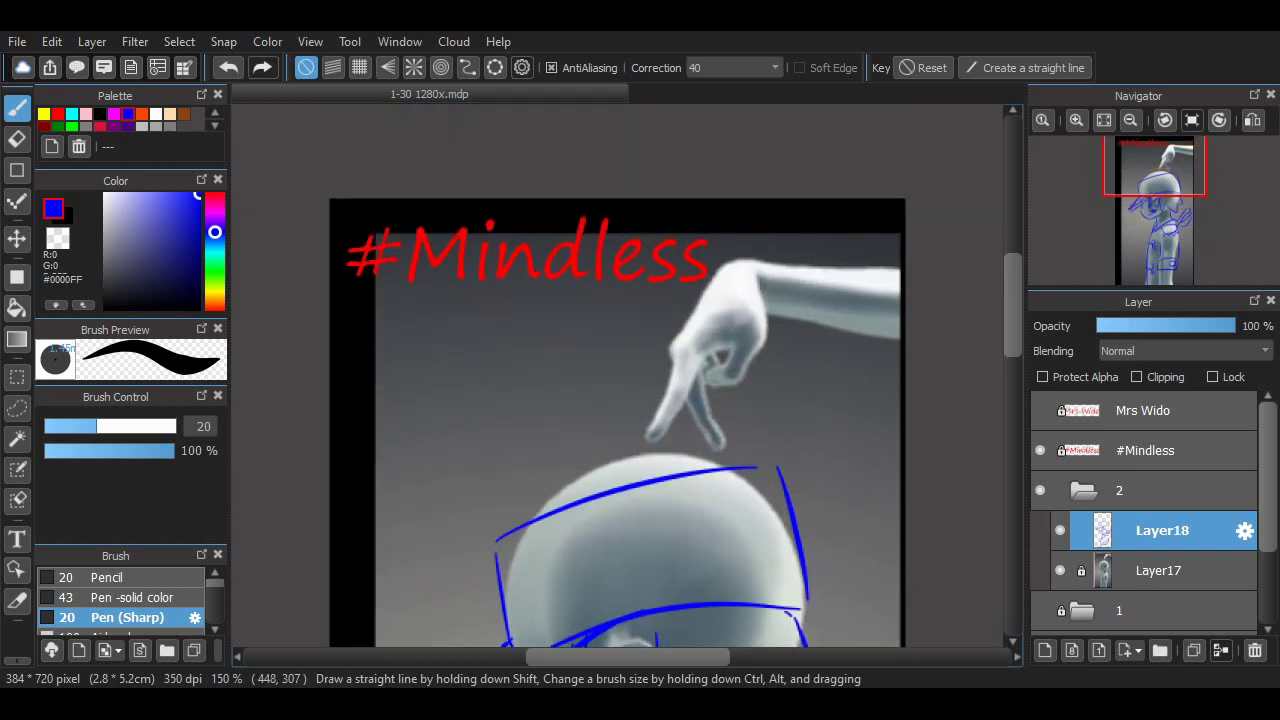
scroll(615, 376, down, 10)
scroll(615, 376, up, 8)
scroll(889, 366, up, 3)
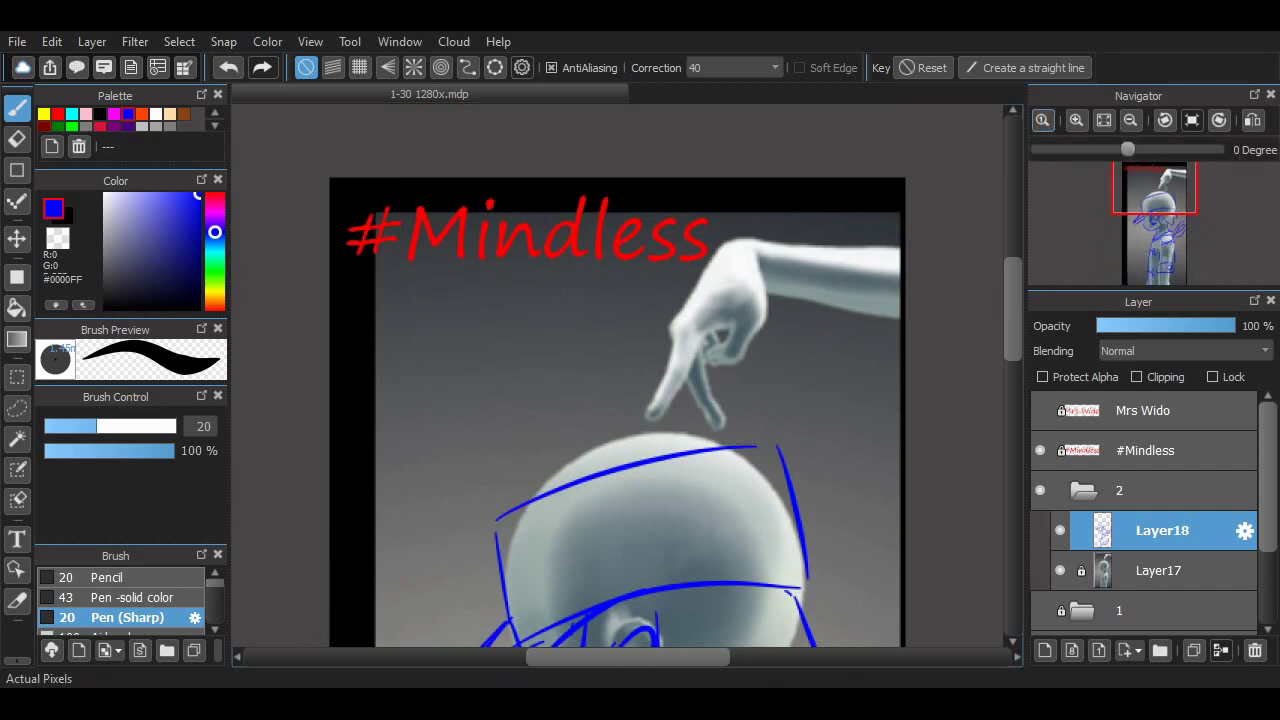
scroll(689, 435, up, 2)
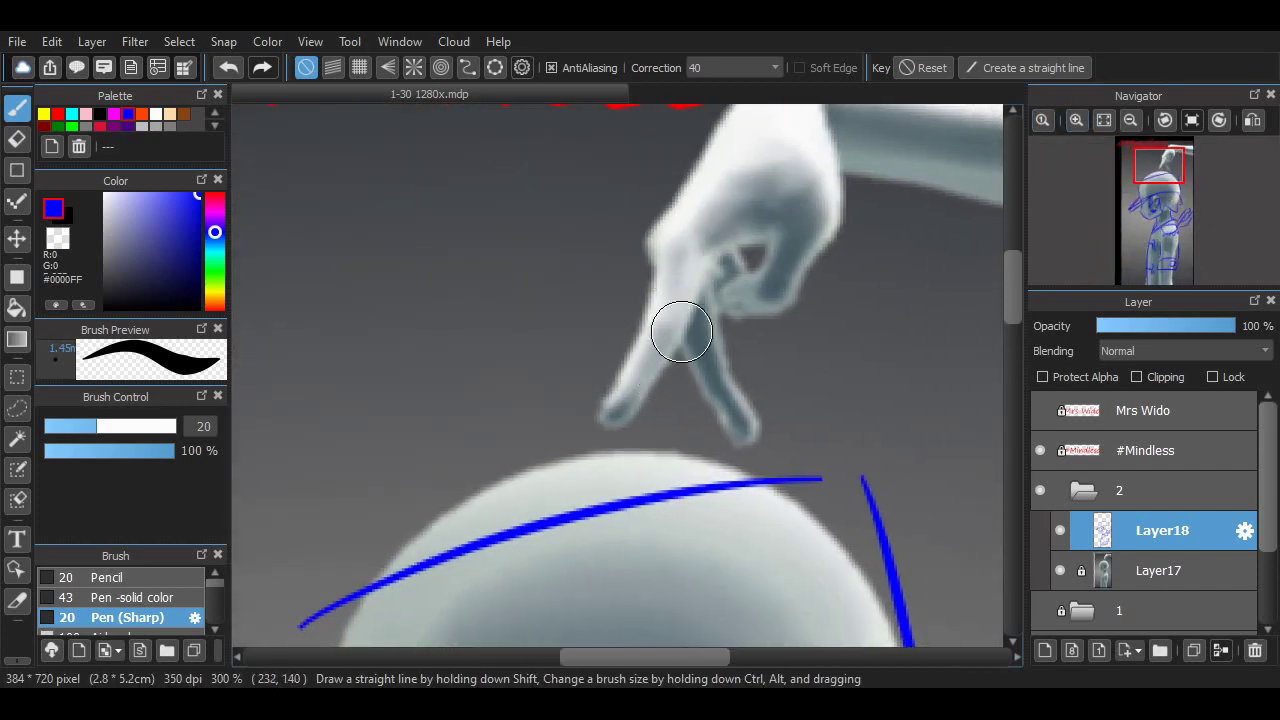
drag(1013, 310, 1013, 298)
drag(640, 657, 683, 657)
mouse_move(718, 138)
mouse_down()
mouse_move(703, 257)
mouse_move(714, 326)
mouse_up()
drag(714, 326, 930, 311)
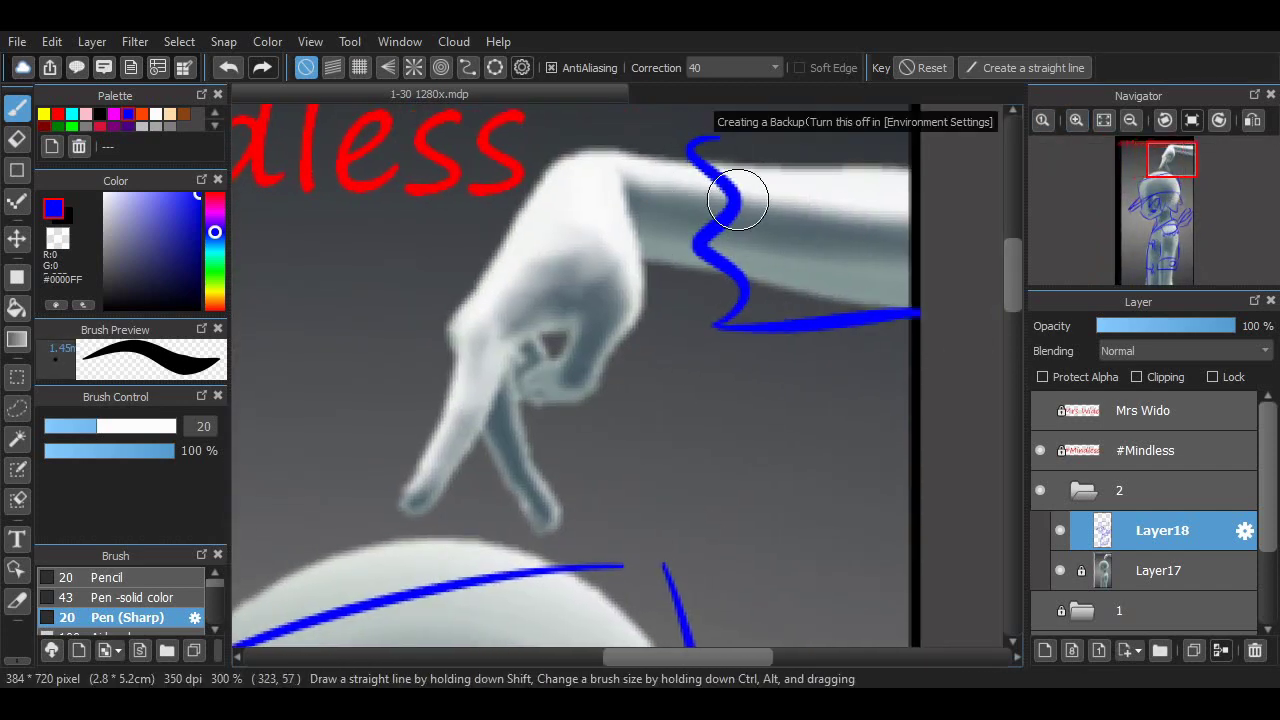
drag(690, 148, 918, 158)
scroll(990, 260, up, 2)
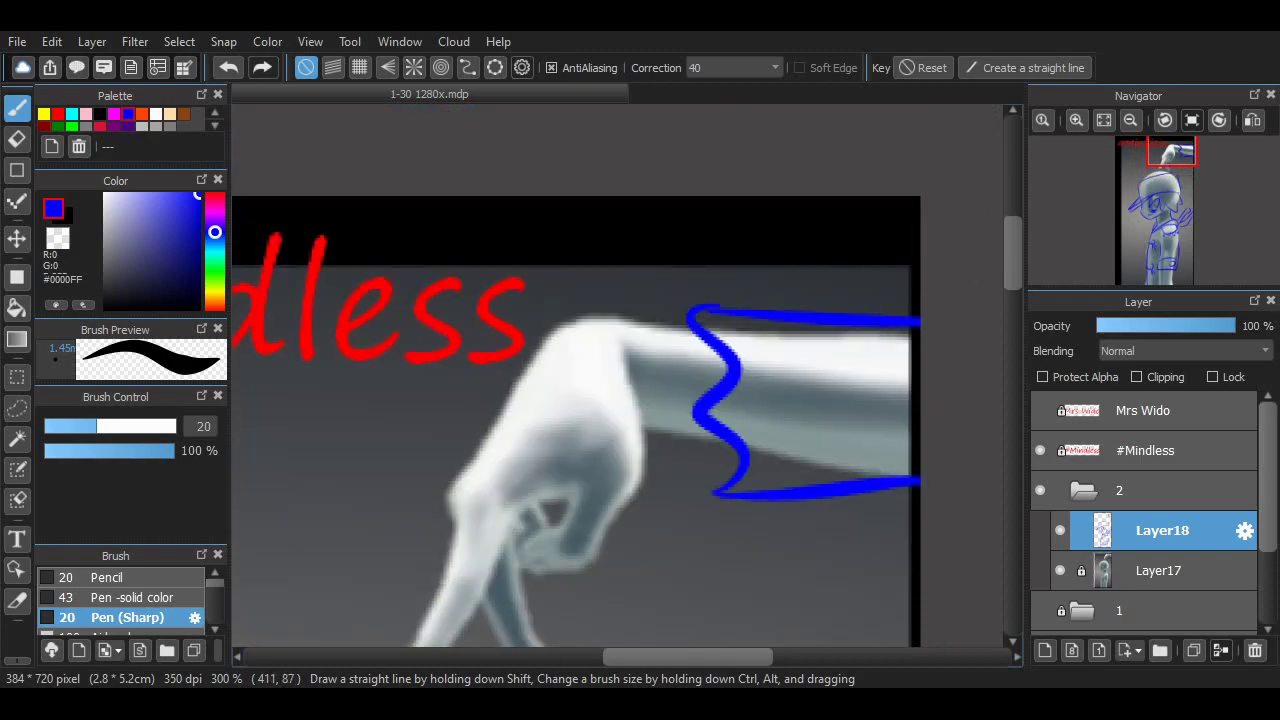
mouse_move(637, 319)
mouse_down()
mouse_move(655, 434)
mouse_move(680, 434)
mouse_up()
Write "00" followed by a zigzag character on the back of the cap and a # sign on its front.
drag(670, 657, 618, 657)
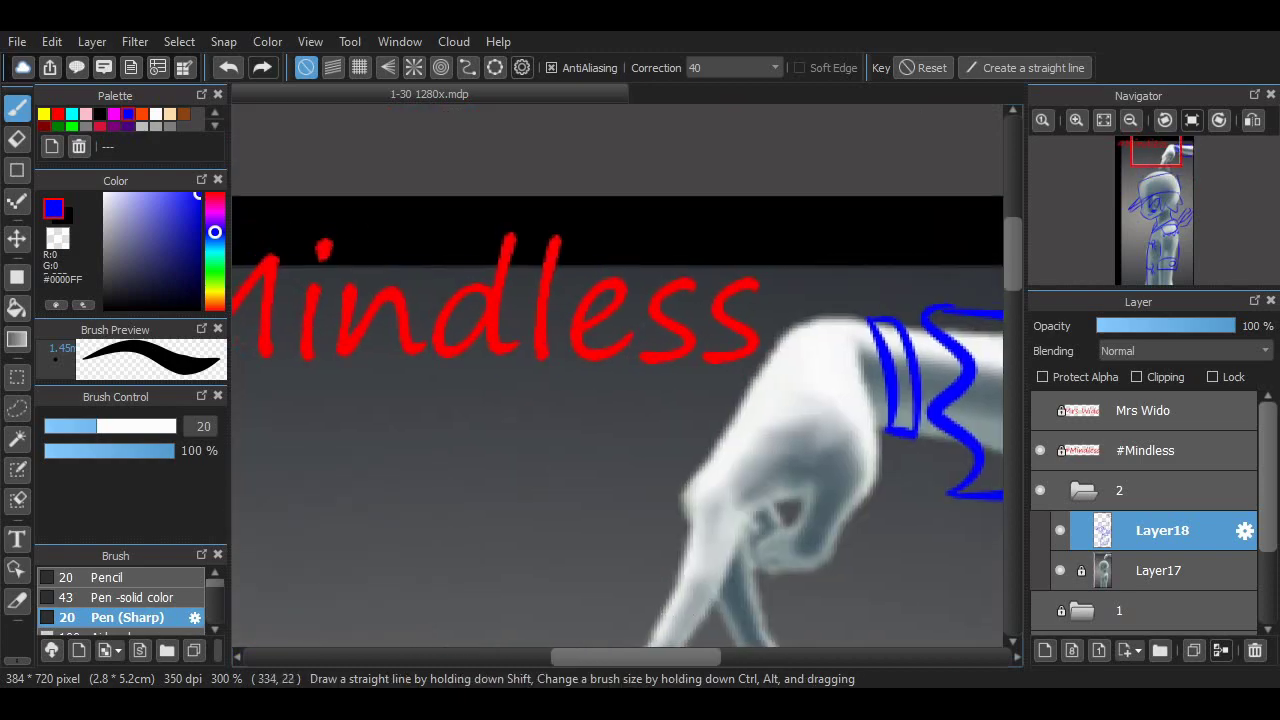
drag(1013, 260, 1013, 338)
drag(742, 305, 798, 298)
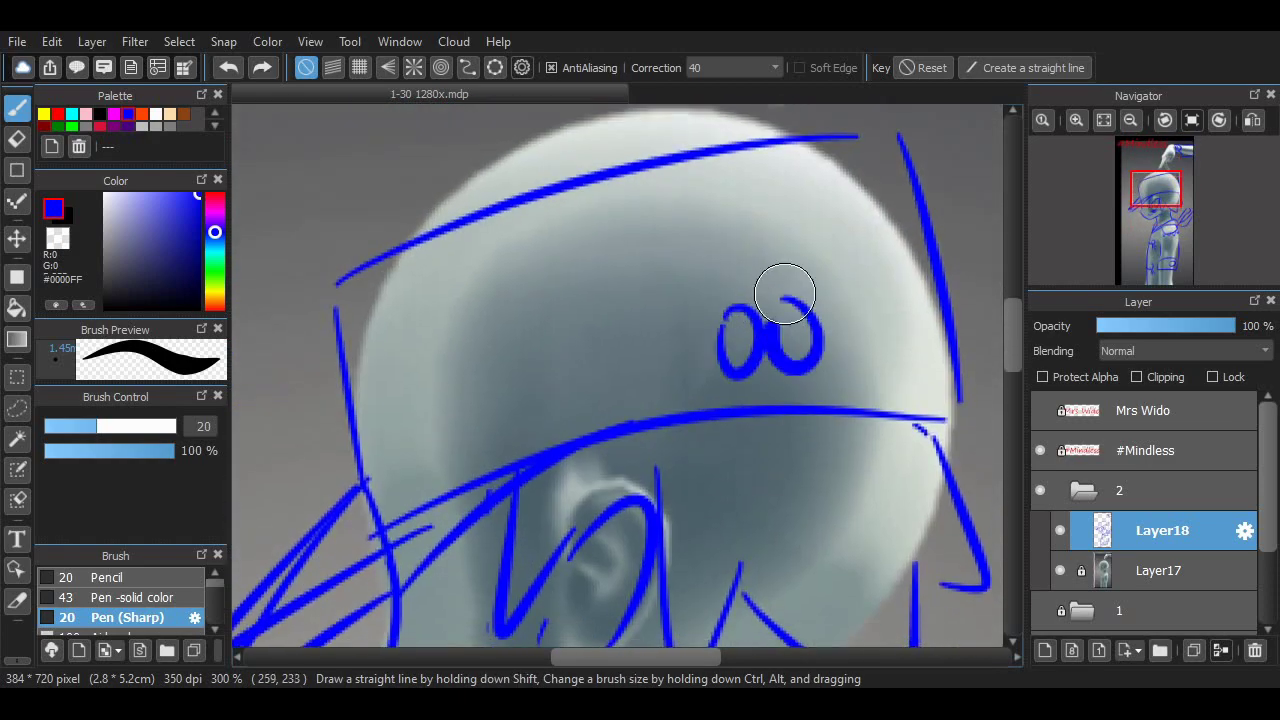
drag(890, 269, 845, 378)
drag(378, 377, 418, 277)
drag(402, 378, 457, 272)
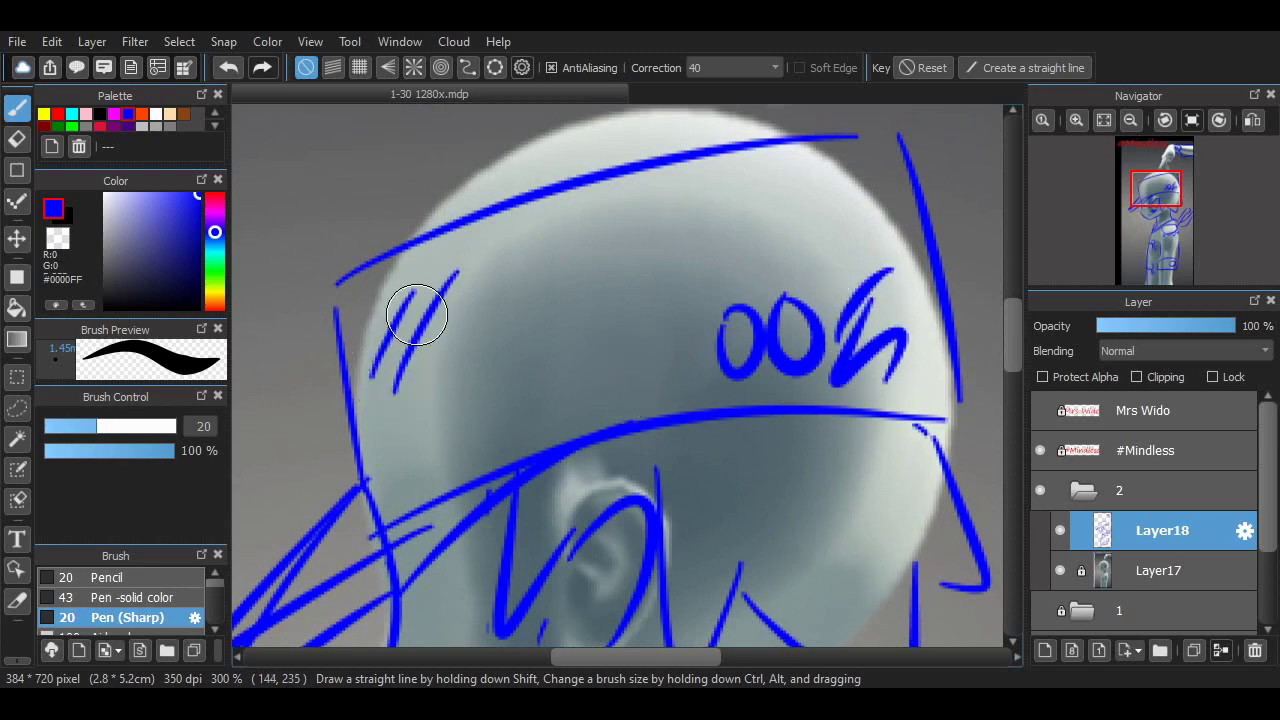
drag(383, 328, 456, 316)
drag(380, 352, 452, 342)
Draw the two lower-arm edges from beneath the elbow guard down to the canvas bottom.
mouse_move(1013, 342)
mouse_down()
mouse_move(1013, 456)
mouse_move(1013, 400)
mouse_up()
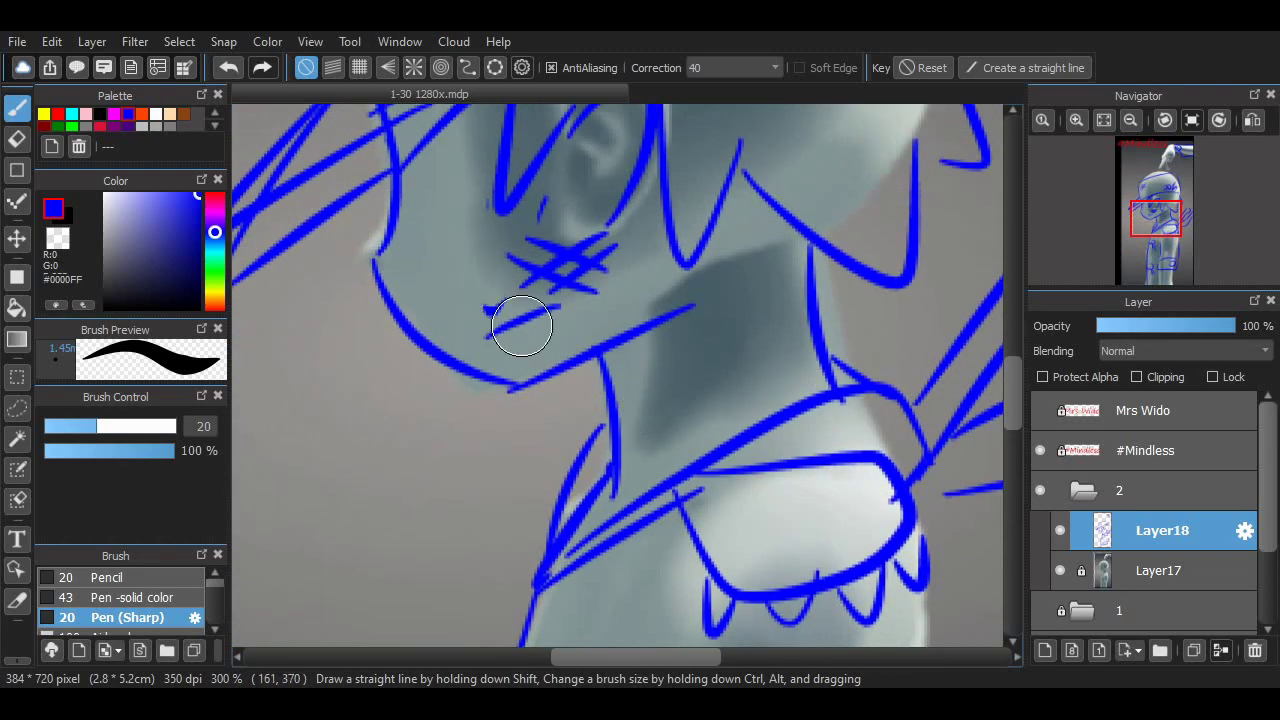
scroll(681, 403, down, 8)
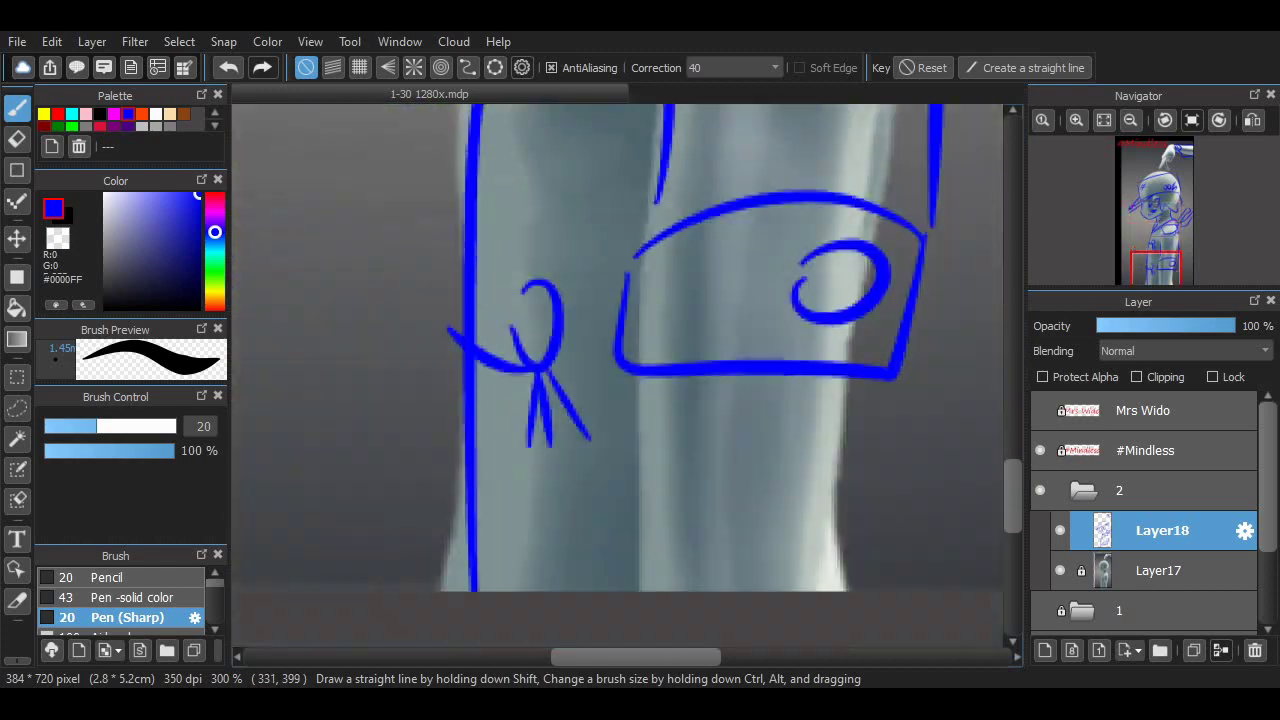
drag(836, 322, 800, 598)
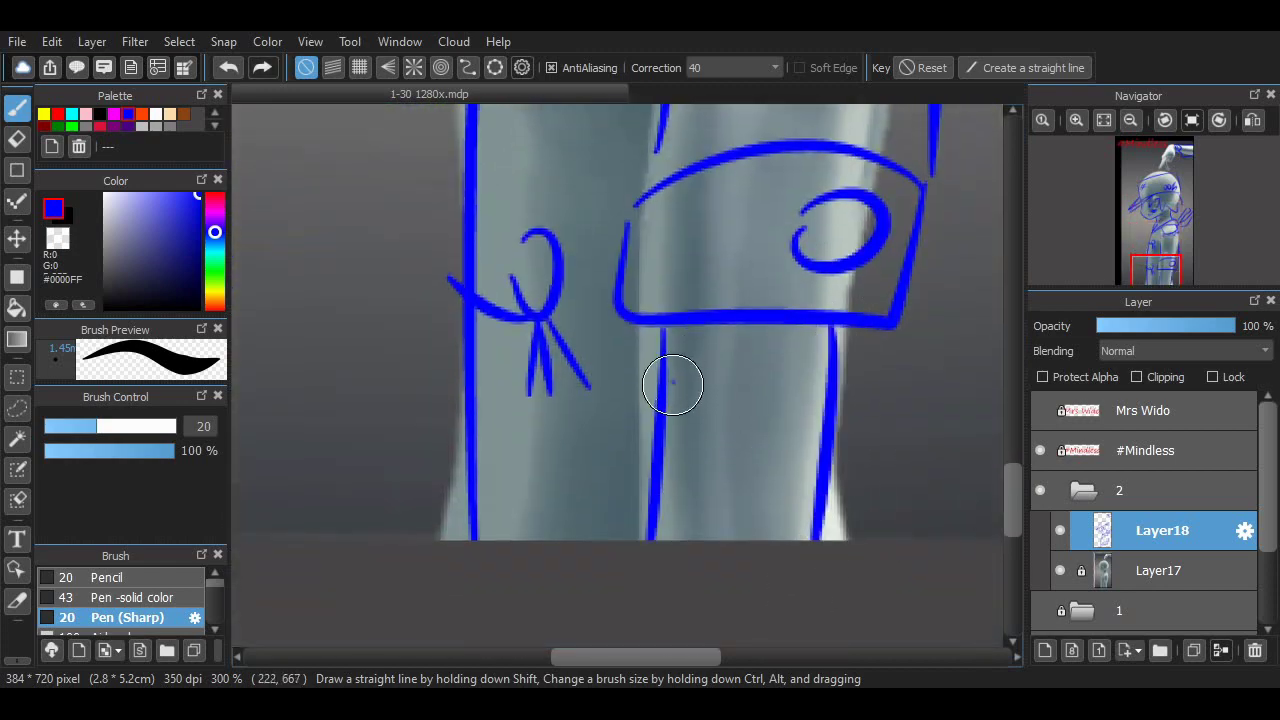
drag(665, 413, 718, 481)
Add a short slanted line across the neck and close the rounded end of the shape behind the shoulder.
scroll(990, 415, up, 8)
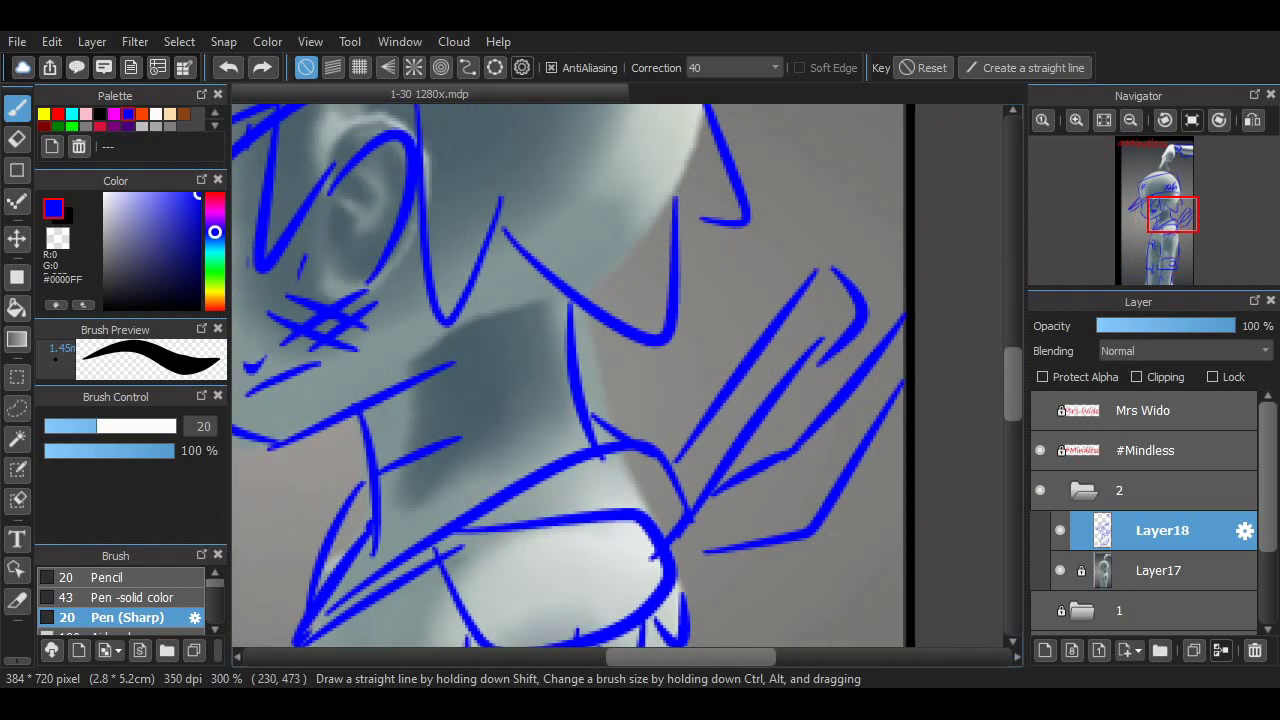
scroll(720, 632, up, 6)
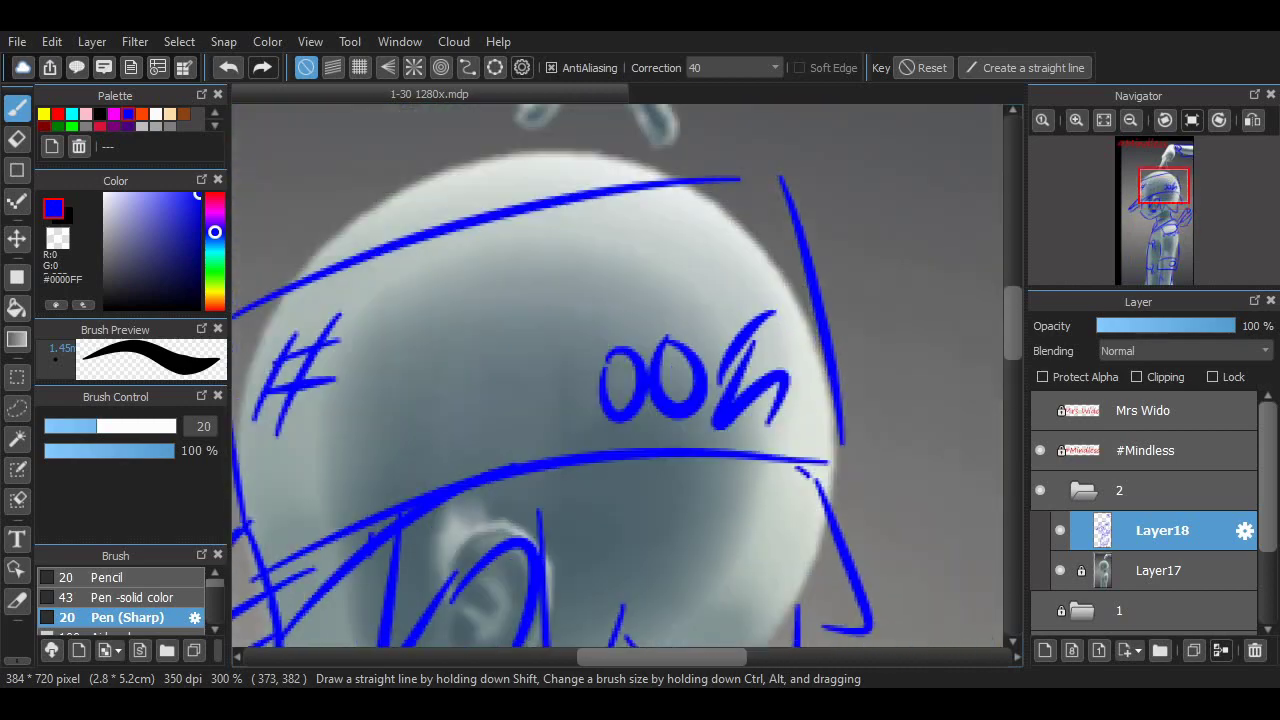
scroll(722, 632, right, 4)
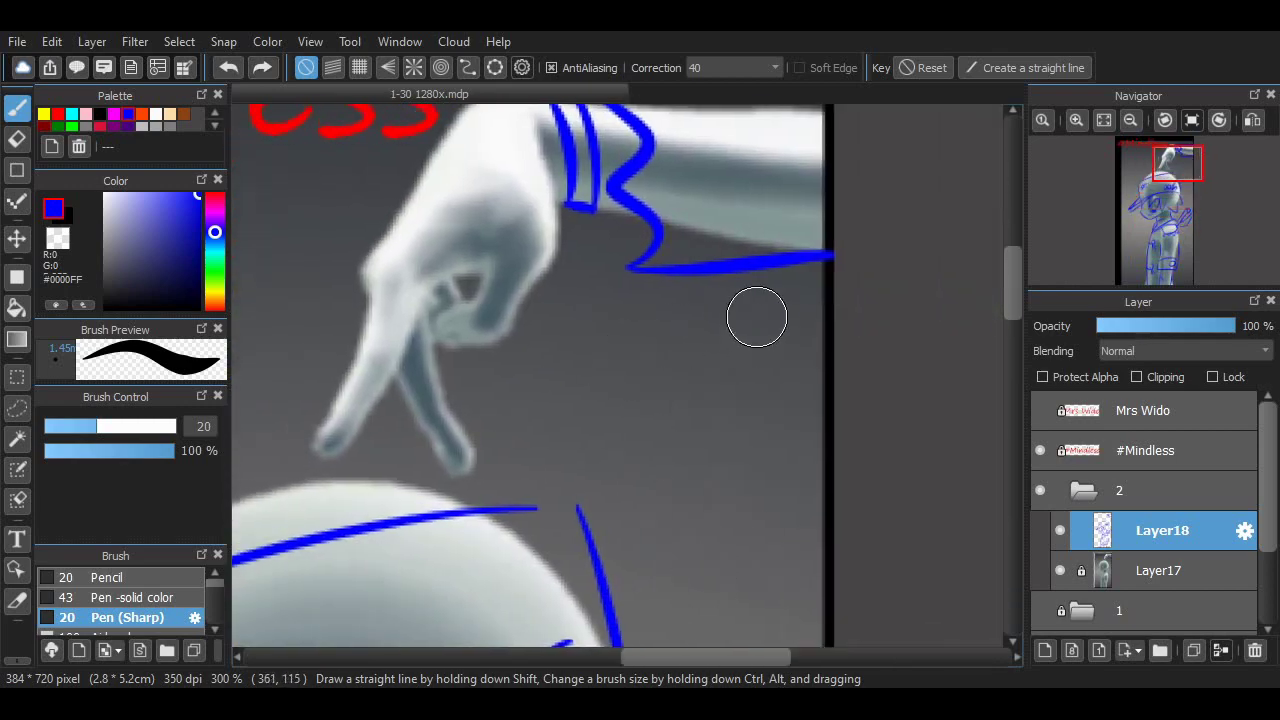
scroll(627, 375, down, 2)
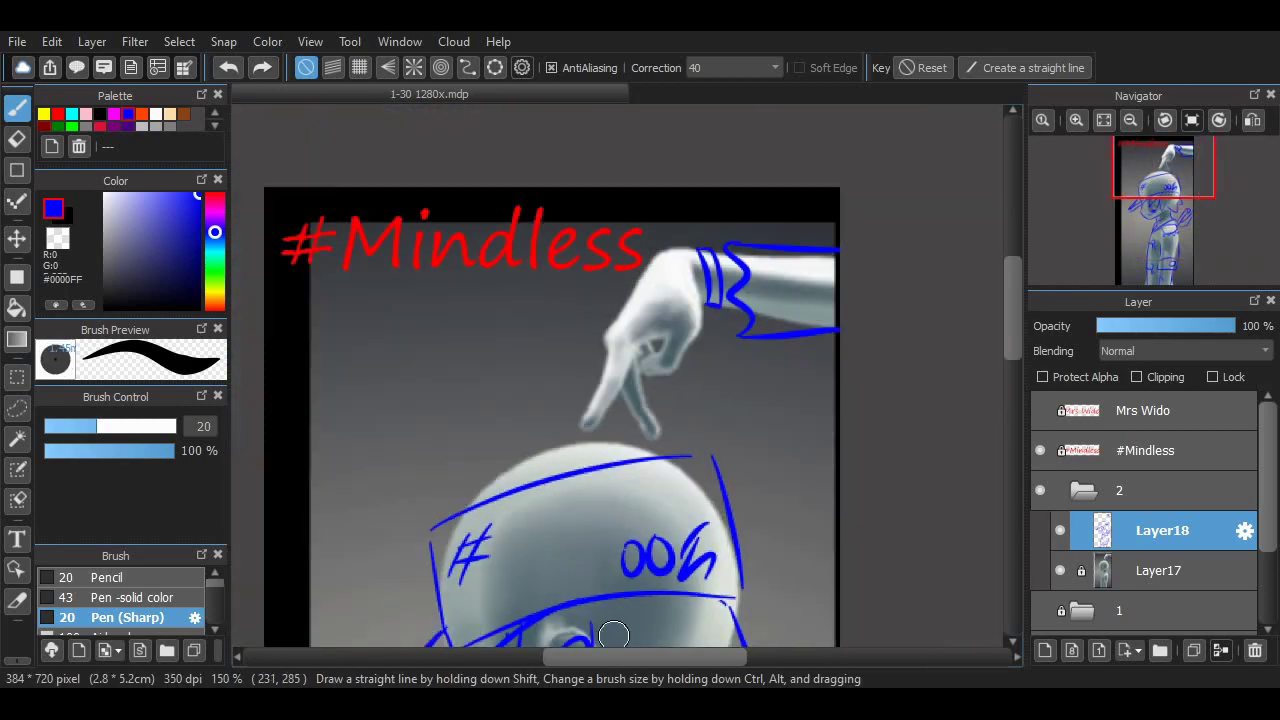
Show the hidden text layer above #Mindless and replace its text with "Go my littel" and "Puppet" on two lines.
drag(618, 657, 579, 657)
click(1040, 411)
click(1143, 411)
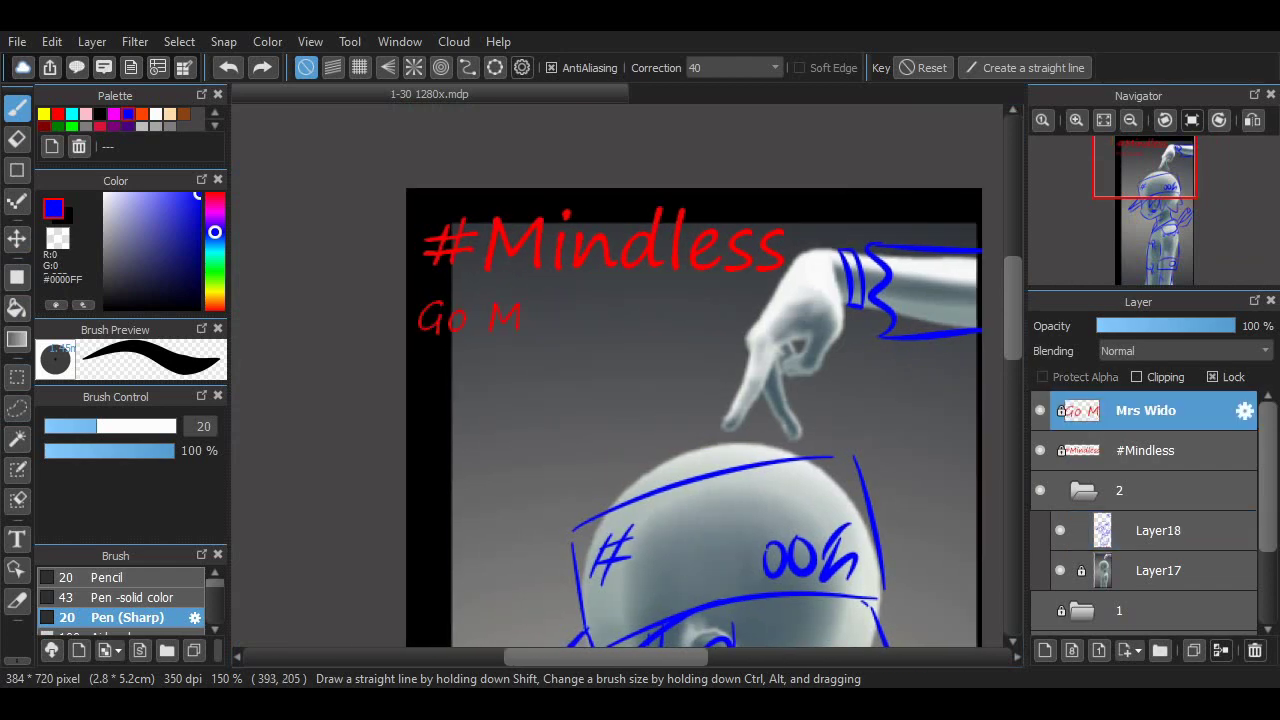
key(Return)
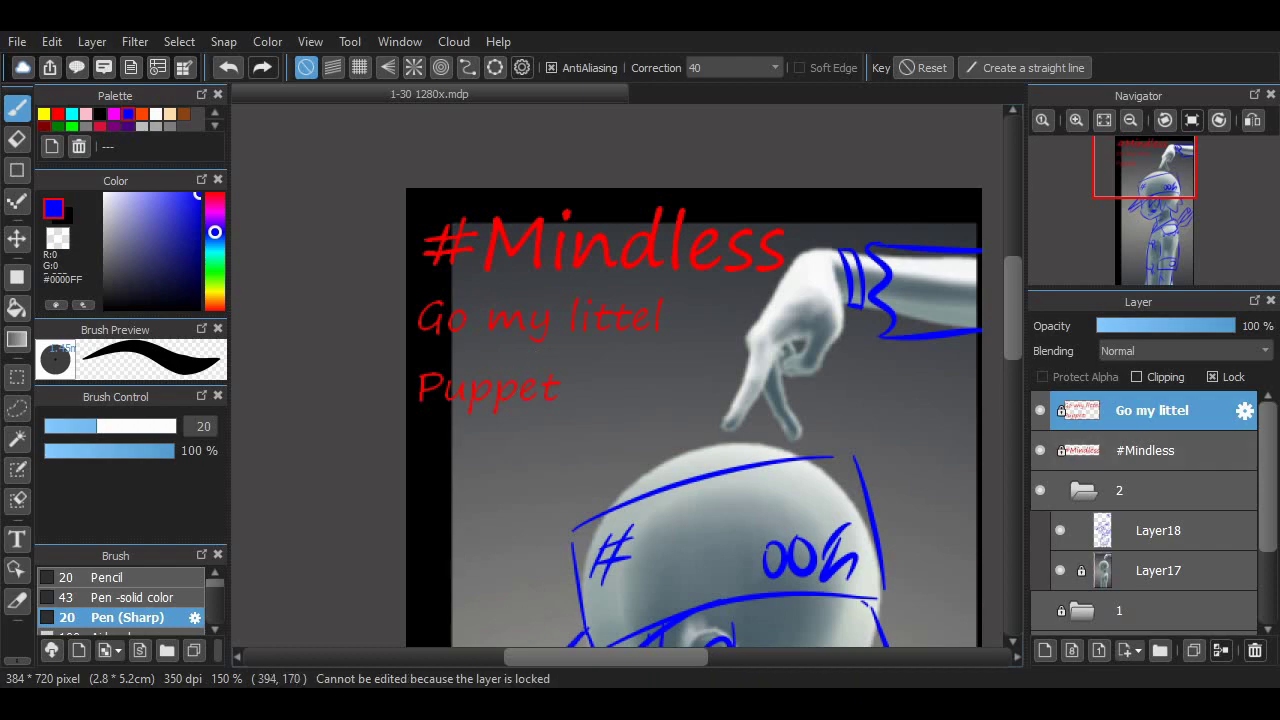
Select the sketch layer Layer18 in folder 2 and toggle its visibility off and on to compare it with the figure.
drag(620, 657, 637, 657)
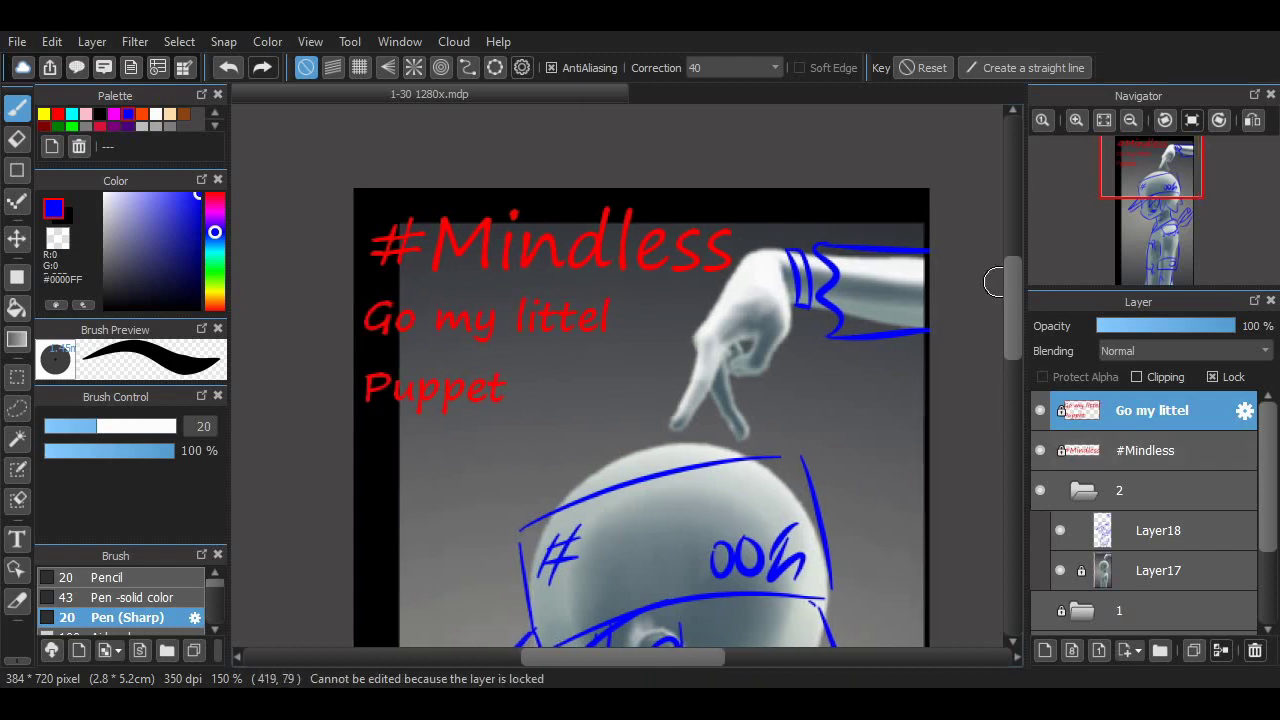
mouse_move(1012, 282)
mouse_down()
mouse_move(1012, 337)
mouse_move(1012, 299)
mouse_up()
scroll(634, 375, down, 5)
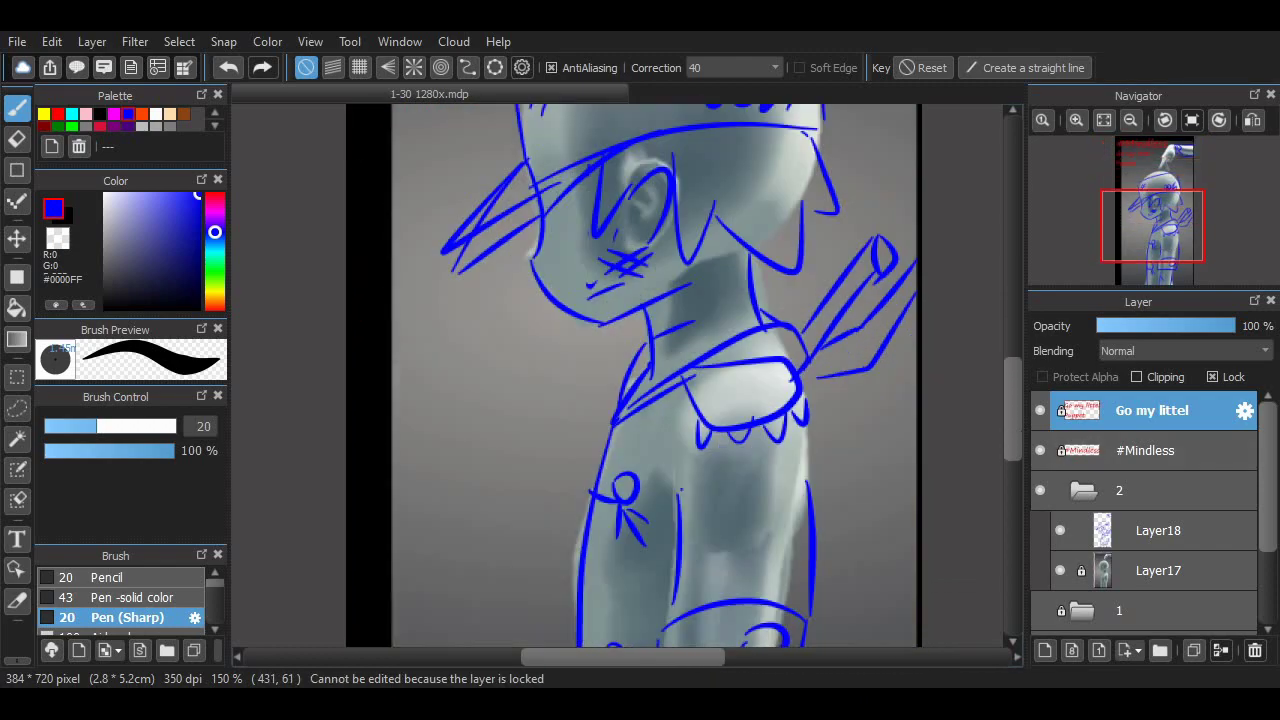
scroll(634, 375, up, 3)
scroll(655, 375, down, 3)
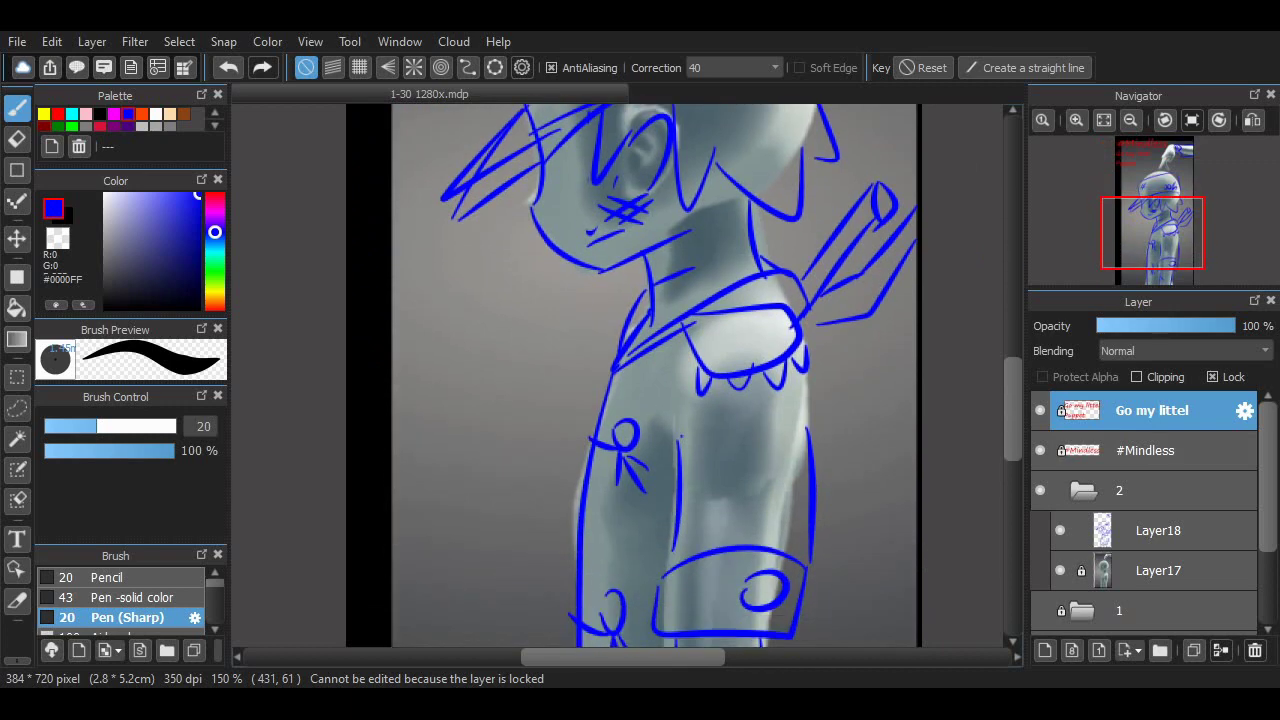
click(1140, 531)
click(1060, 531)
click(1060, 531)
drag(1012, 428, 1012, 330)
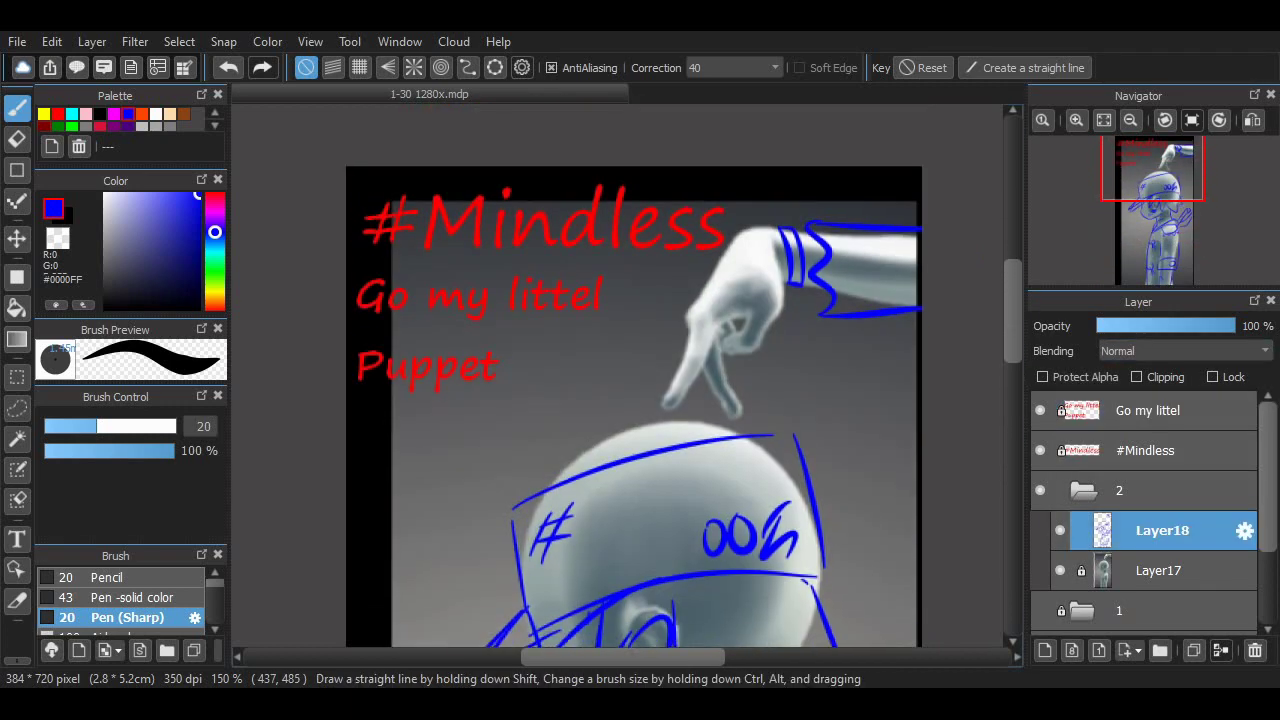
scroll(634, 375, down, 3)
scroll(1010, 235, up, 2)
scroll(1050, 210, up, 2)
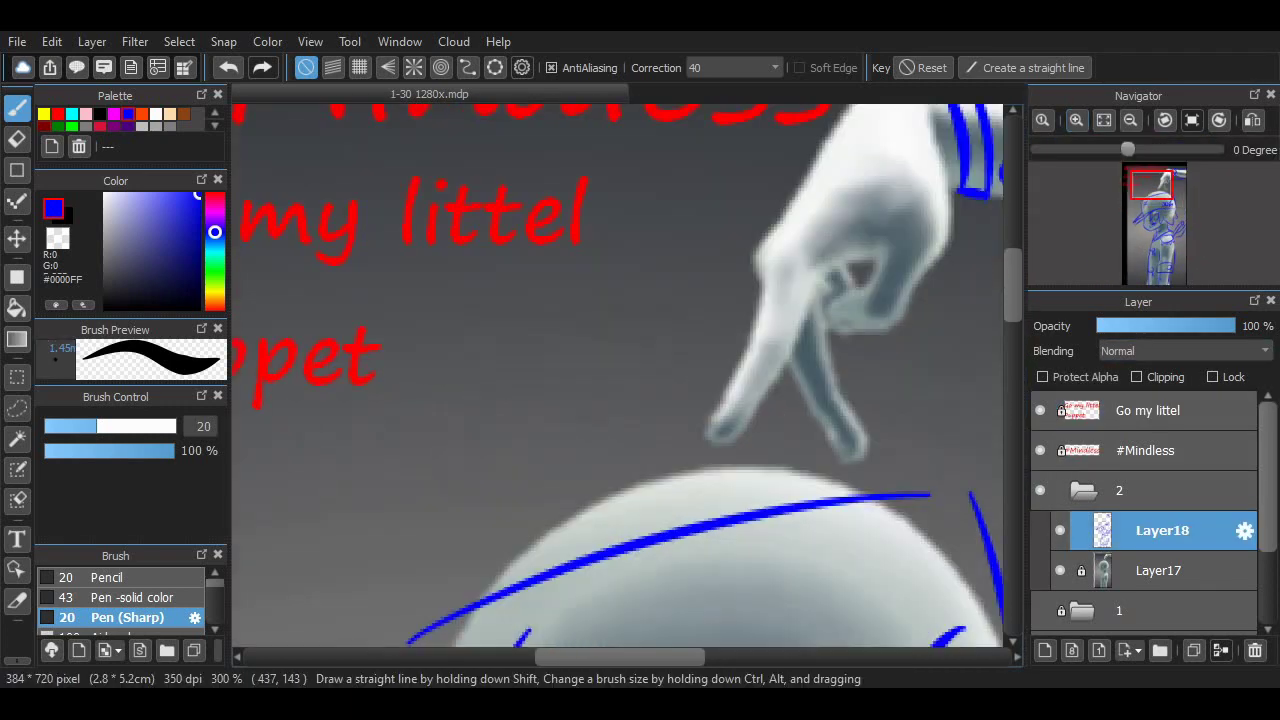
drag(706, 442, 689, 487)
drag(697, 657, 733, 657)
key(ctrl+z)
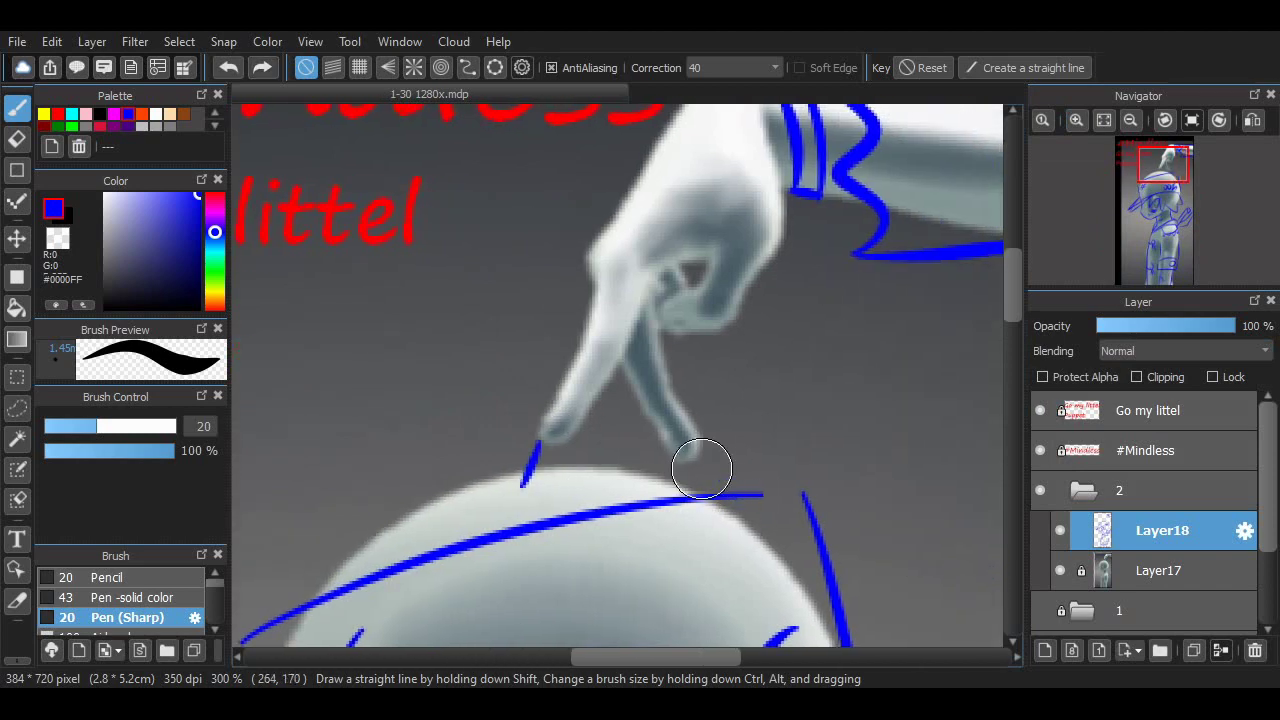
key(ctrl+z)
Draw a short slanted line from each of the two fingertips down towards the top of the cap.
drag(694, 470, 722, 493)
drag(538, 438, 481, 520)
drag(648, 657, 670, 657)
drag(1012, 302, 1012, 346)
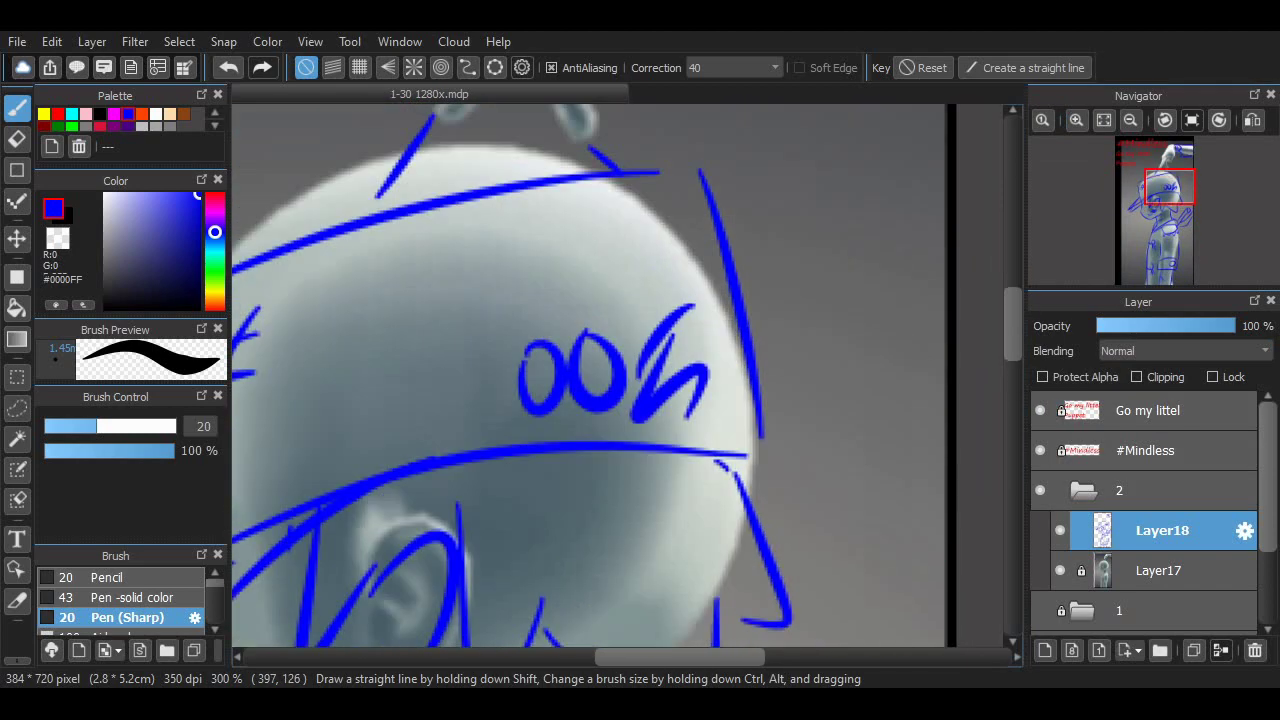
Change the pen colour to pure red (#FF0000) for marking over the face and cap of the sketch.
click(1130, 120)
drag(686, 657, 656, 657)
drag(1012, 347, 1012, 366)
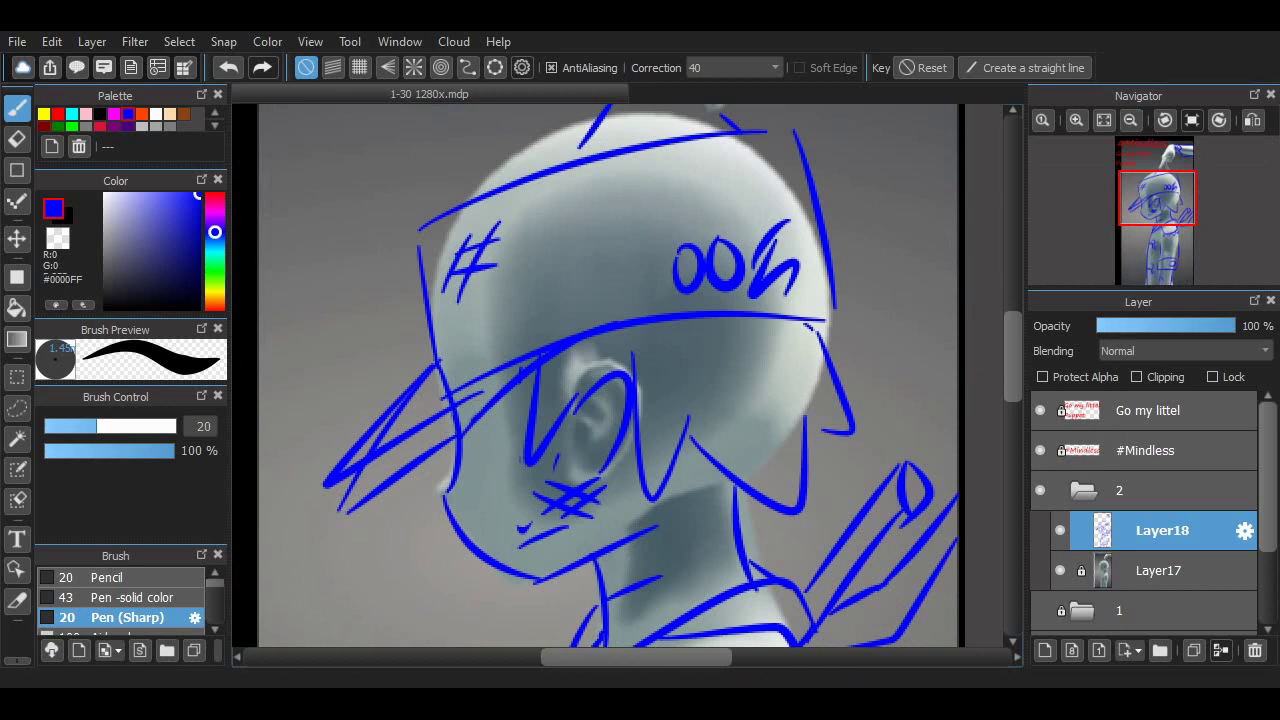
click(58, 114)
Try red strokes over the cap's visor and along the cap's lower edge.
mouse_move(466, 435)
mouse_down()
mouse_move(815, 320)
mouse_move(440, 405)
mouse_up()
key(ctrl+z)
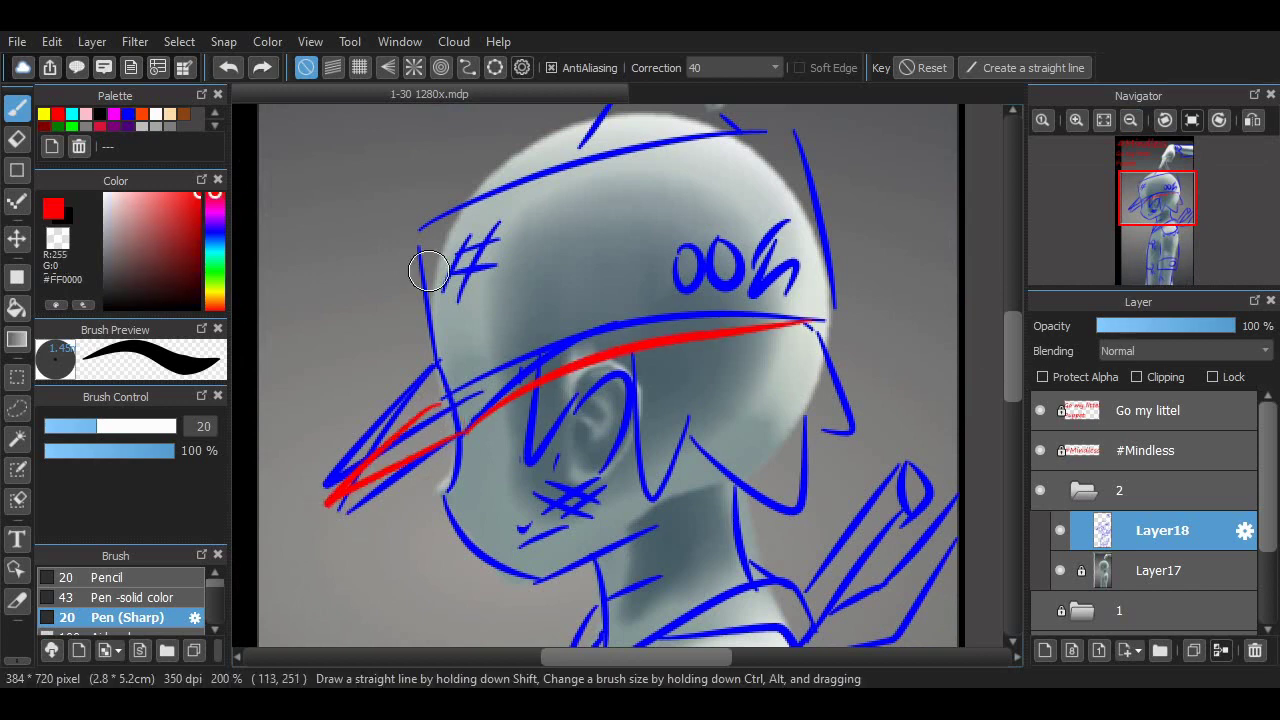
drag(430, 268, 466, 420)
key(ctrl+z)
mouse_move(466, 424)
mouse_down()
mouse_move(458, 228)
mouse_move(430, 255)
mouse_move(812, 155)
mouse_move(820, 322)
mouse_up()
key(ctrl+z)
key(ctrl+z)
key(ctrl+z)
key(ctrl+z)
key(ctrl+z)
key(ctrl+z)
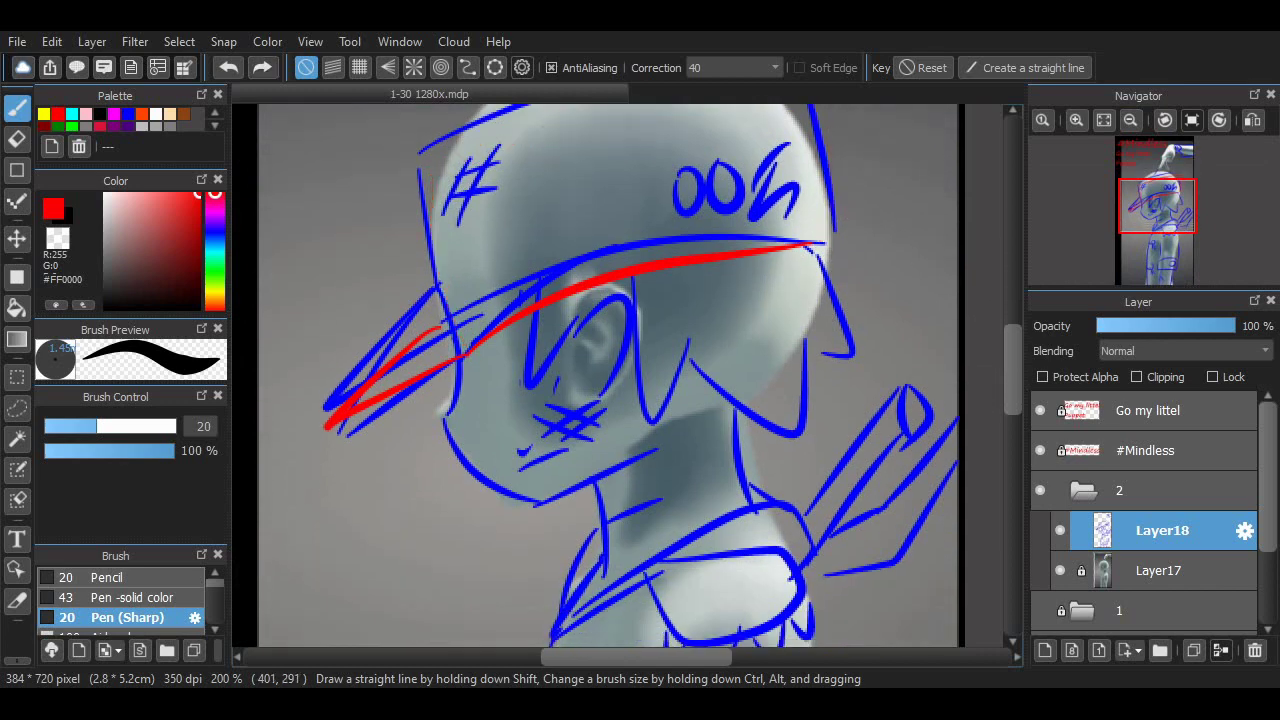
Try a red stroke along the mouth line above the chin.
scroll(884, 387, down, 2)
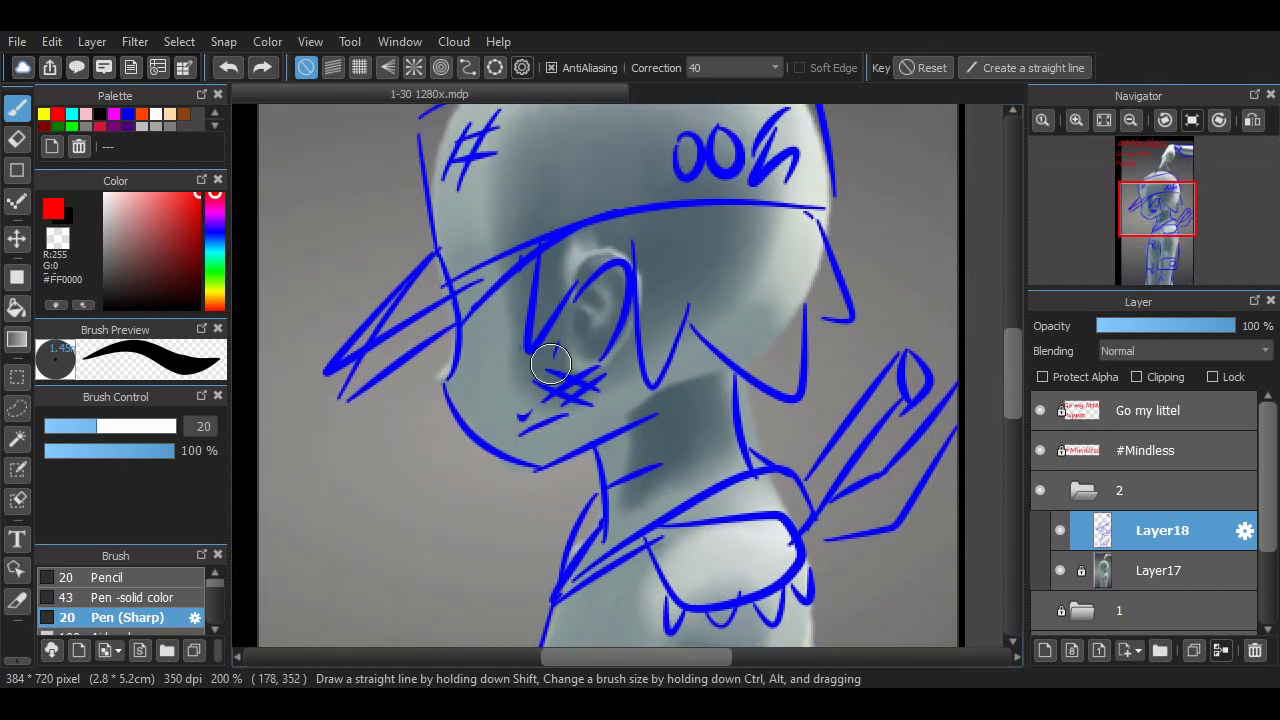
scroll(471, 490, up, 1)
mouse_move(498, 462)
mouse_down()
mouse_move(566, 446)
mouse_move(487, 482)
mouse_move(543, 450)
mouse_up()
key(ctrl+z)
key(ctrl+z)
key(ctrl+z)
drag(468, 478, 580, 436)
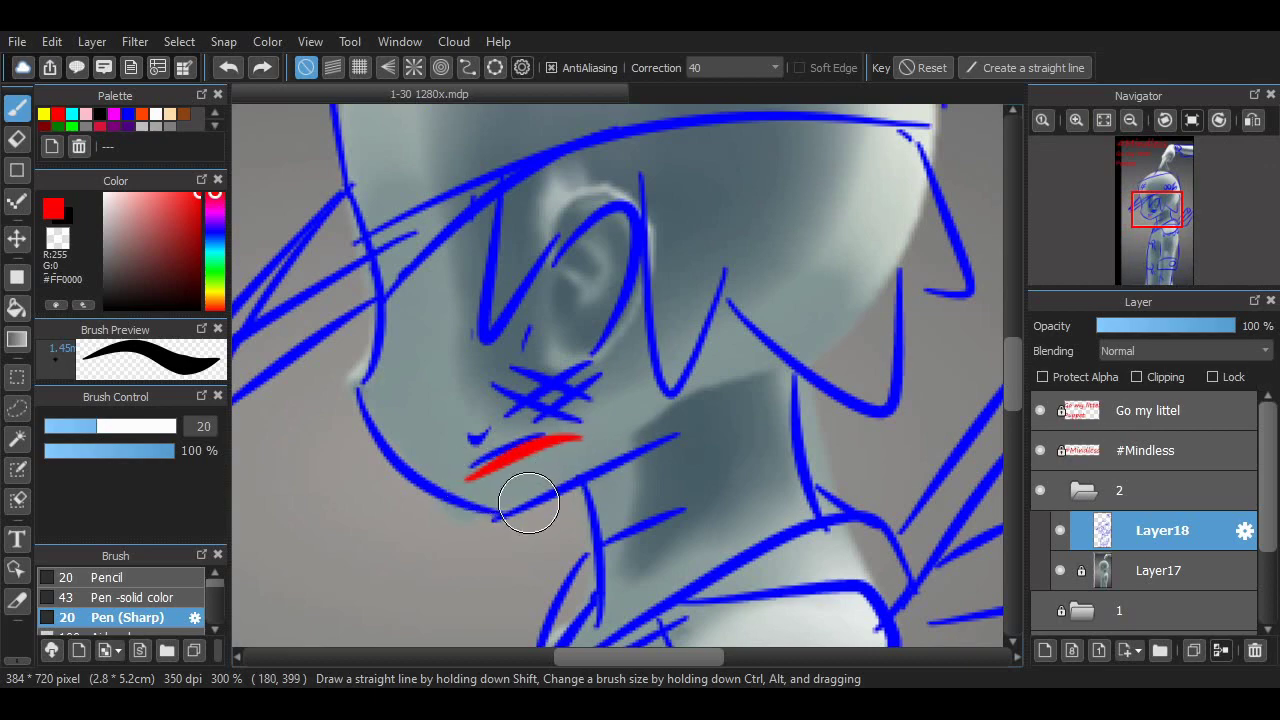
key(ctrl+z)
scroll(951, 351, up, 10)
drag(1013, 276, 1013, 274)
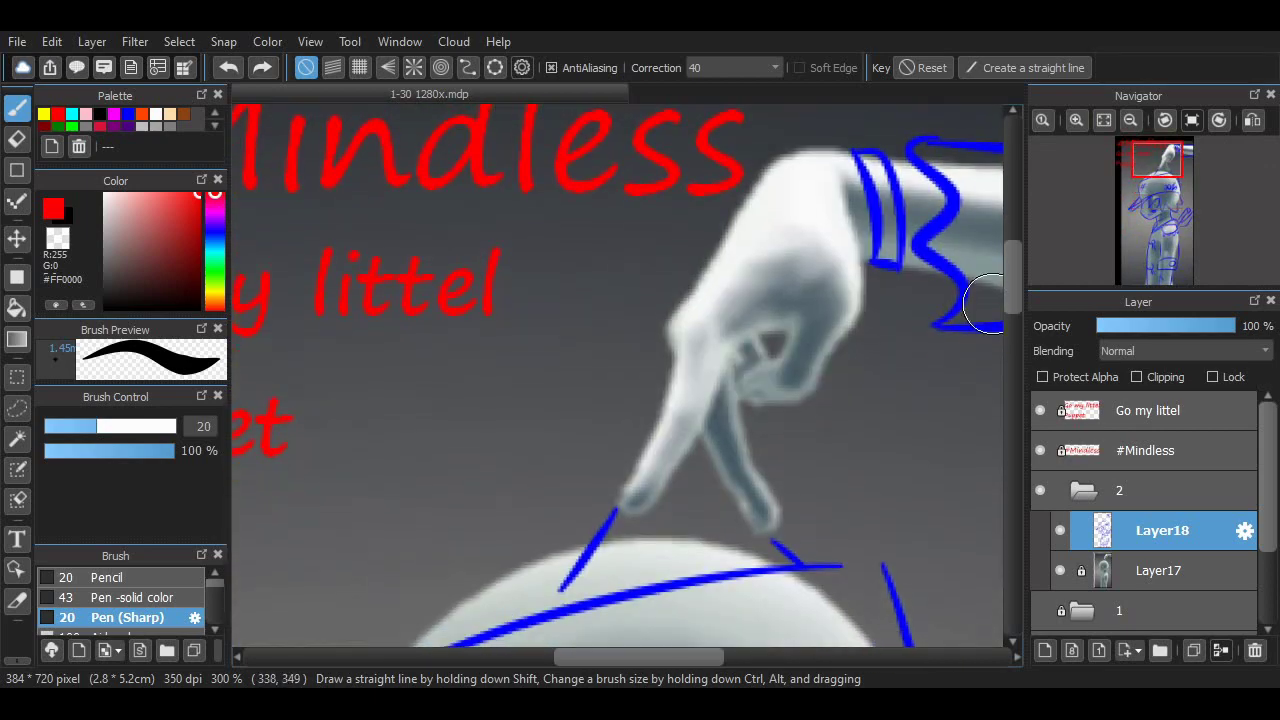
drag(640, 657, 676, 657)
drag(1013, 275, 1013, 391)
drag(564, 363, 650, 336)
key(ctrl+z)
drag(556, 340, 562, 337)
drag(601, 343, 643, 331)
Draw a jagged red line along the back edge of the lower limb, below the blue cuff.
scroll(641, 632, down, 10)
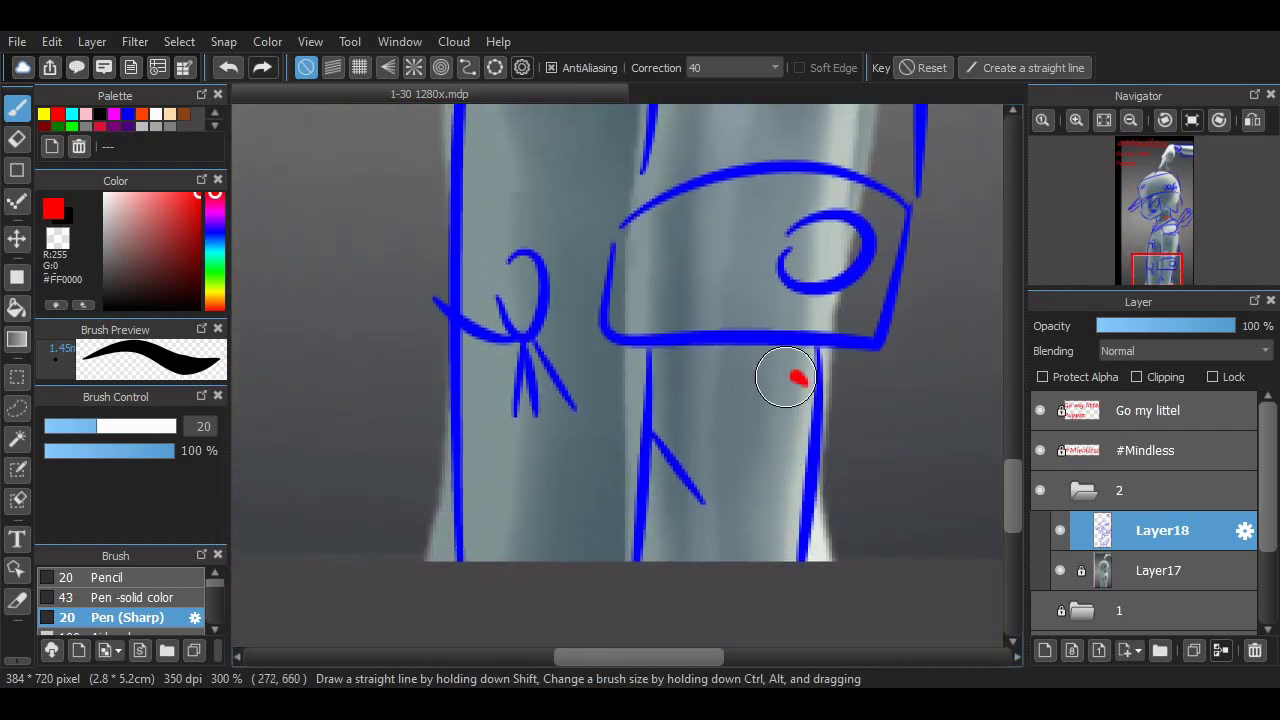
drag(786, 377, 801, 530)
key(ctrl+z)
Clear the red trial marks on the neck, draw a small red plug behind it, and add red dashes along the slanted neck line.
drag(1013, 492, 1013, 375)
scroll(797, 453, down, 1)
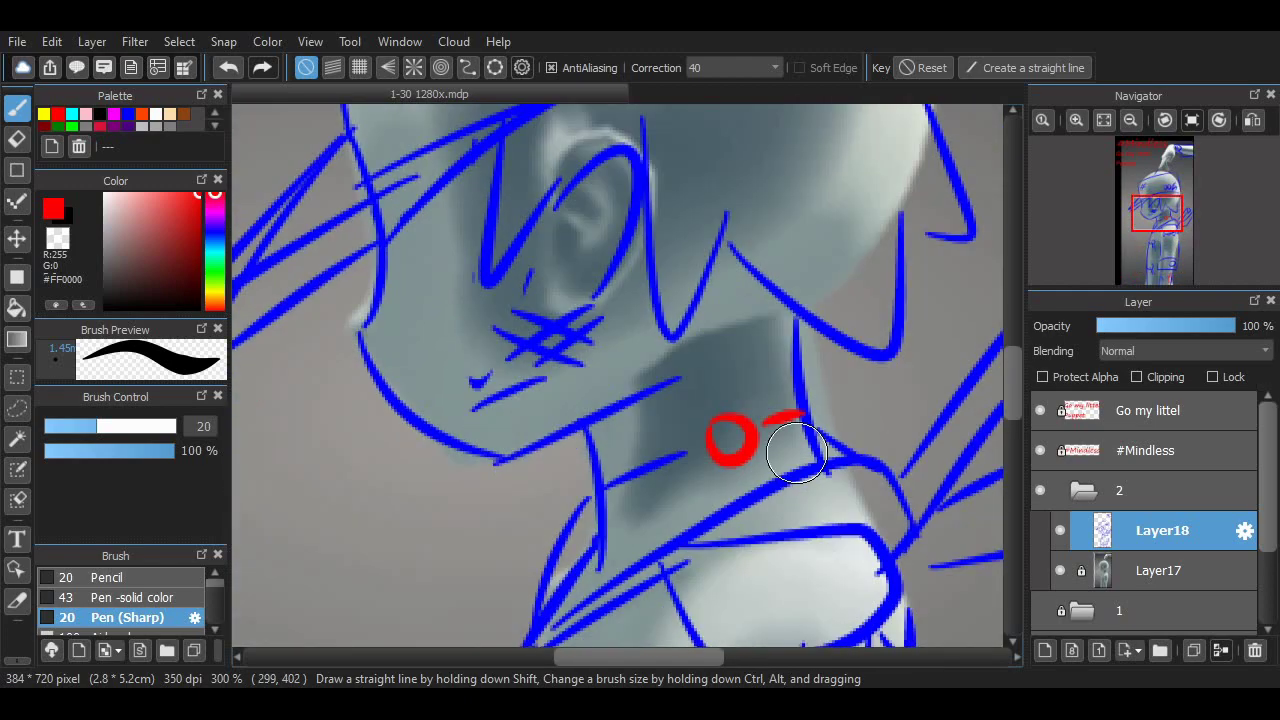
click(17, 139)
mouse_move(752, 418)
mouse_down()
mouse_move(723, 434)
mouse_move(863, 414)
mouse_move(848, 440)
mouse_up()
click(17, 108)
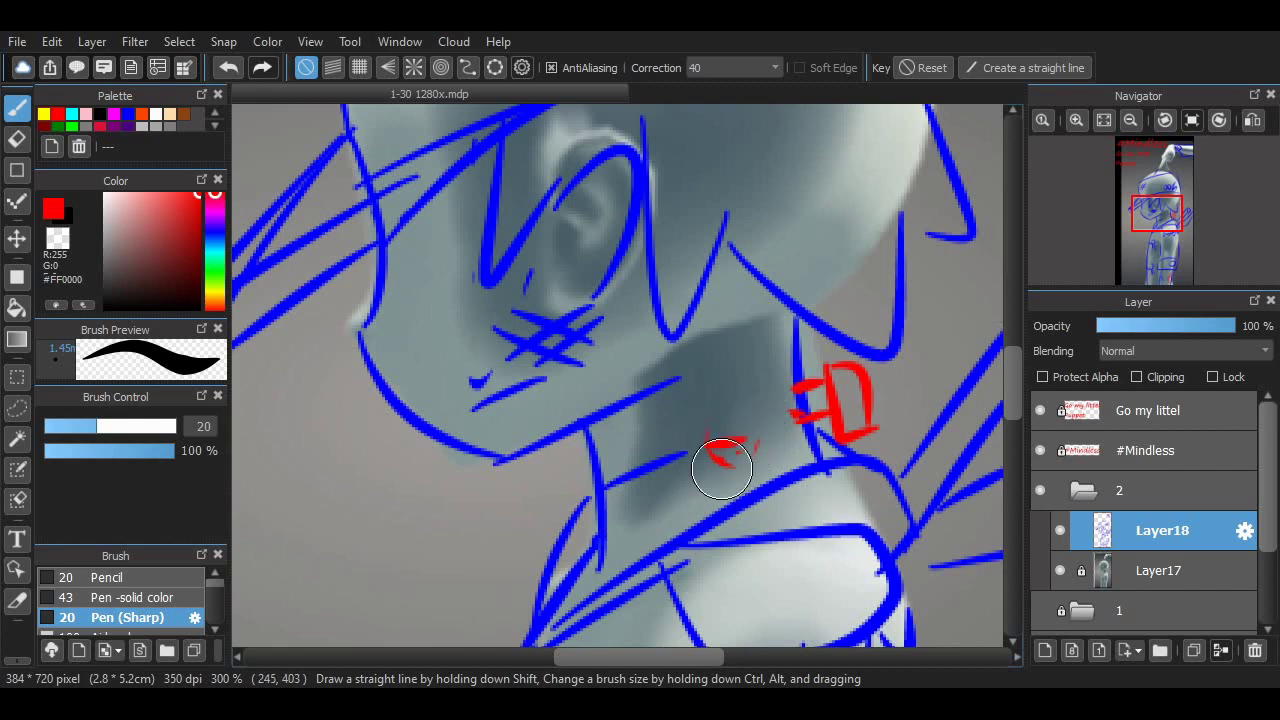
key(ctrl+z)
drag(604, 486, 670, 466)
Draw a red L-shaped line under the back hair and a small red corner below the neck plug.
scroll(983, 389, up, 10)
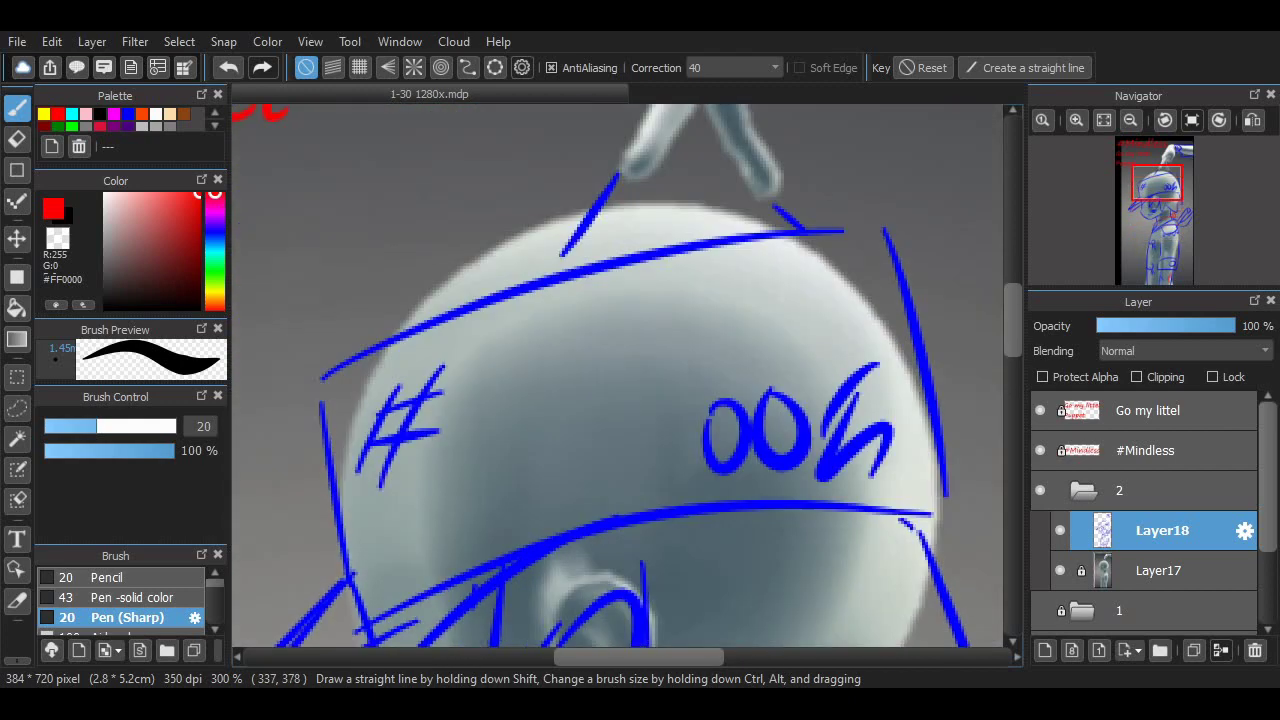
scroll(988, 280, down, 10)
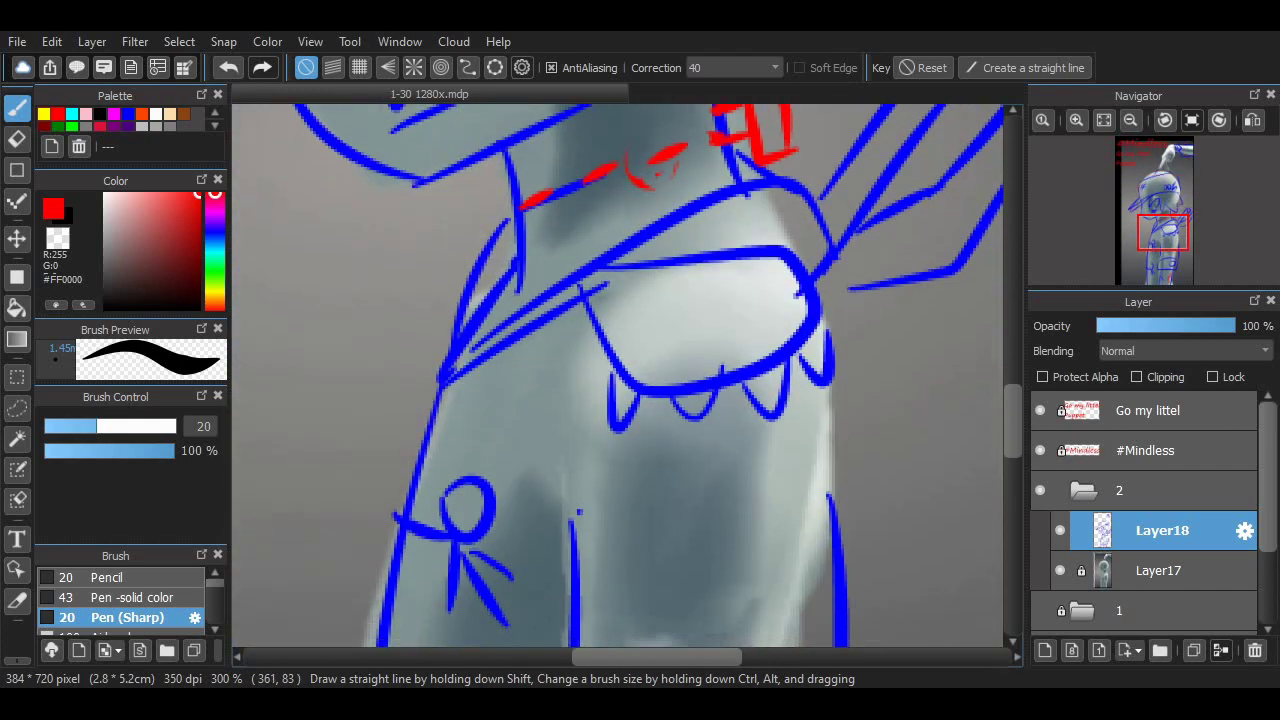
scroll(988, 280, up, 4)
scroll(640, 486, down, 5)
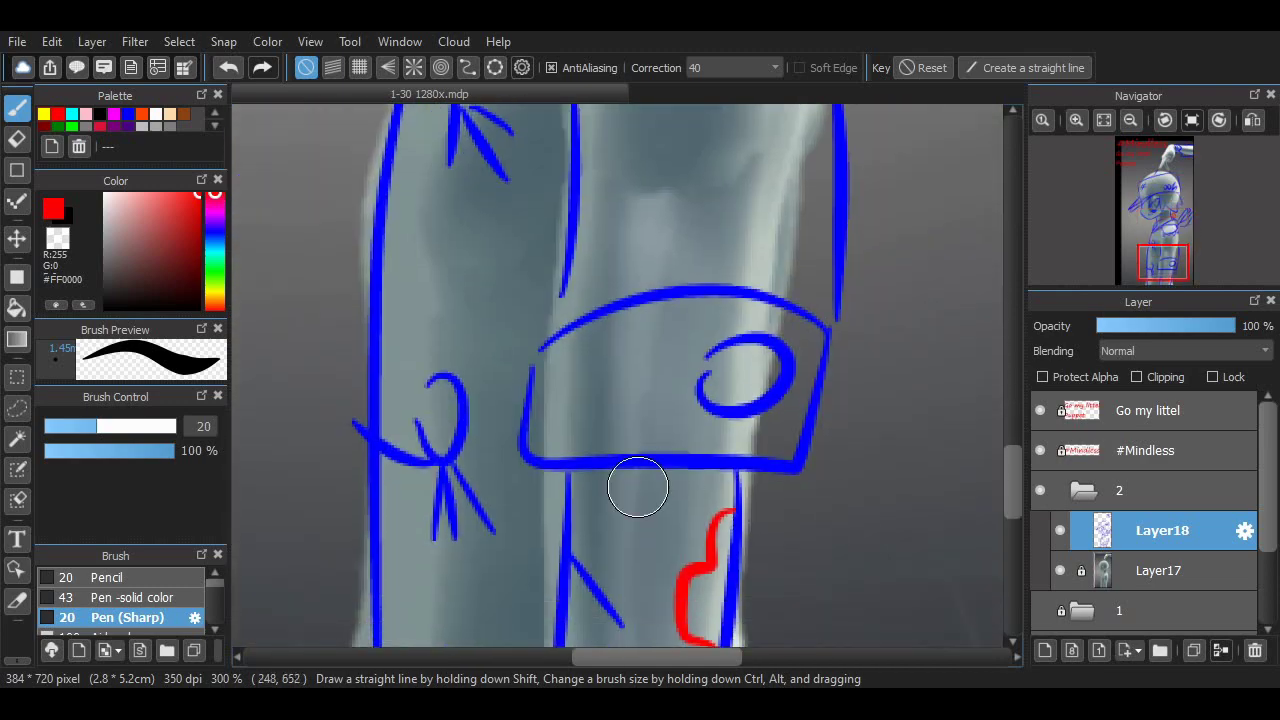
scroll(870, 480, down, 3)
scroll(891, 455, up, 8)
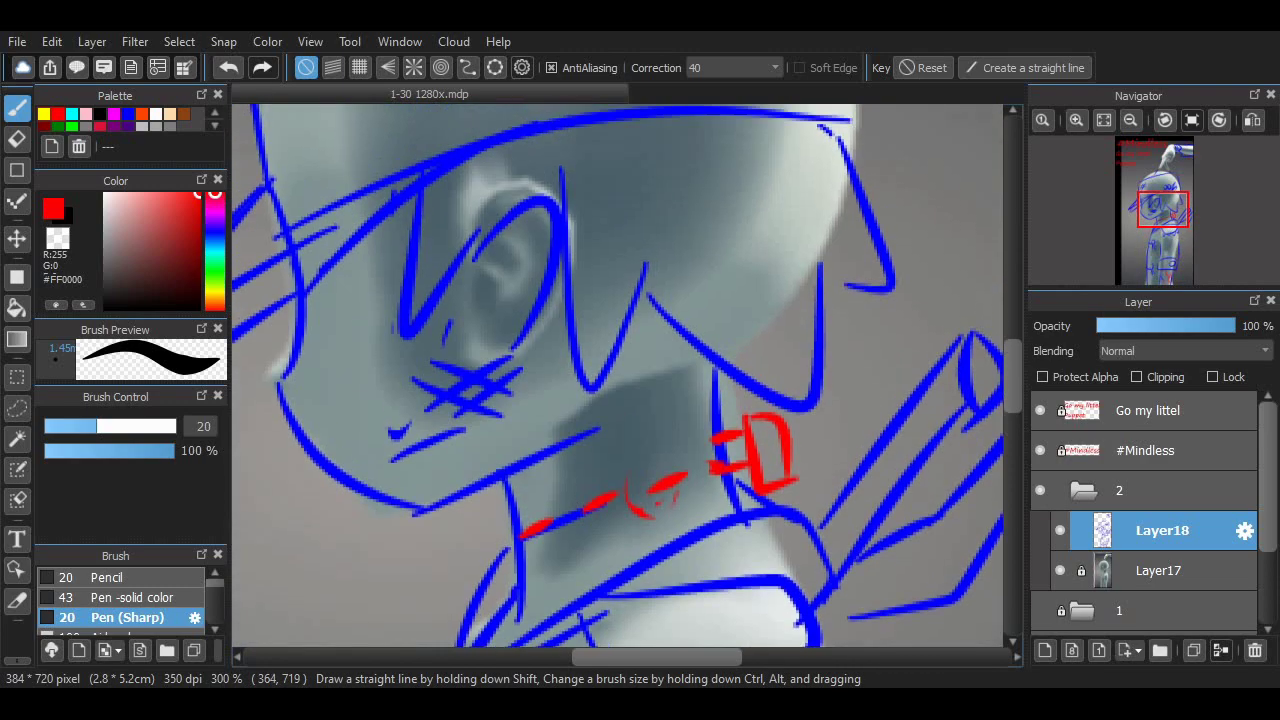
scroll(658, 377, down, 1)
drag(660, 284, 690, 364)
drag(691, 428, 715, 485)
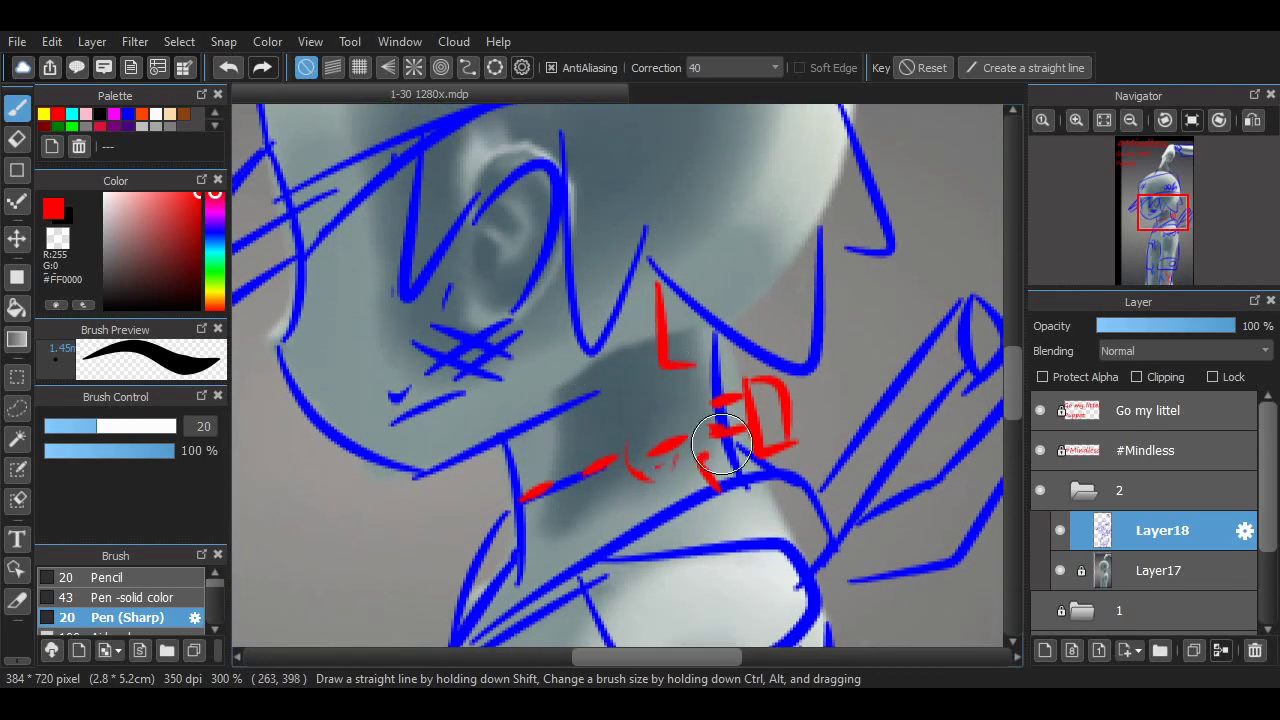
Draw a narrow closed red strip rising from the upper back corner of the cap.
drag(1012, 353, 1012, 402)
scroll(806, 351, up, 10)
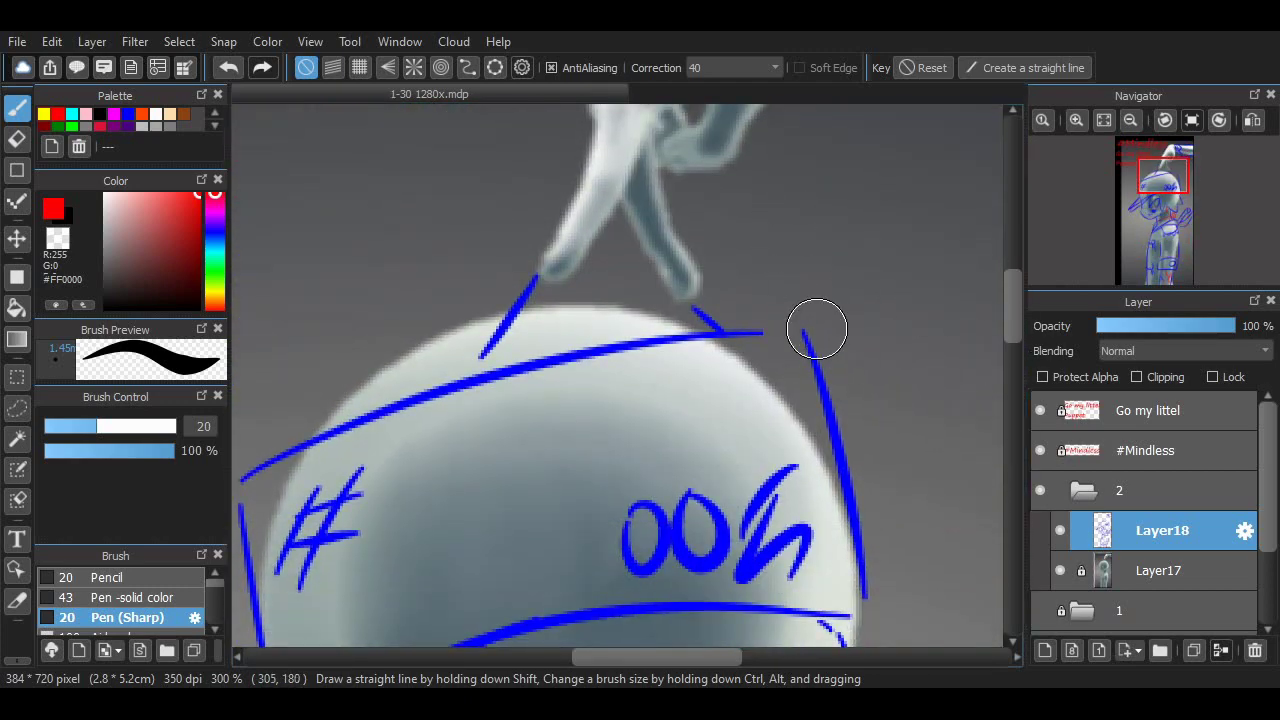
mouse_move(816, 330)
mouse_down()
mouse_move(780, 180)
mouse_move(800, 326)
mouse_up()
key(ctrl+z)
mouse_move(1012, 316)
mouse_down()
mouse_move(1012, 328)
mouse_move(1012, 302)
mouse_up()
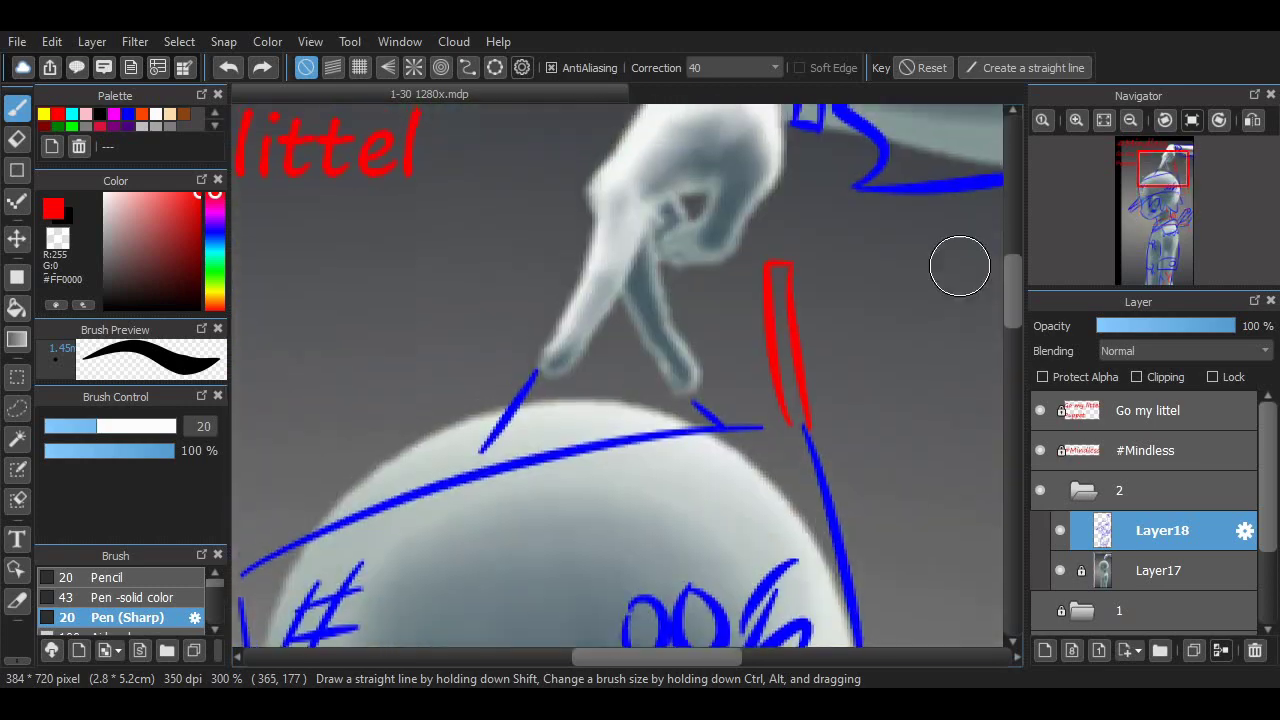
drag(787, 259, 812, 265)
key(ctrl+z)
Draw a red curve over the ear with a smaller red loop inside it.
drag(1012, 308, 1012, 364)
scroll(617, 376, down, 5)
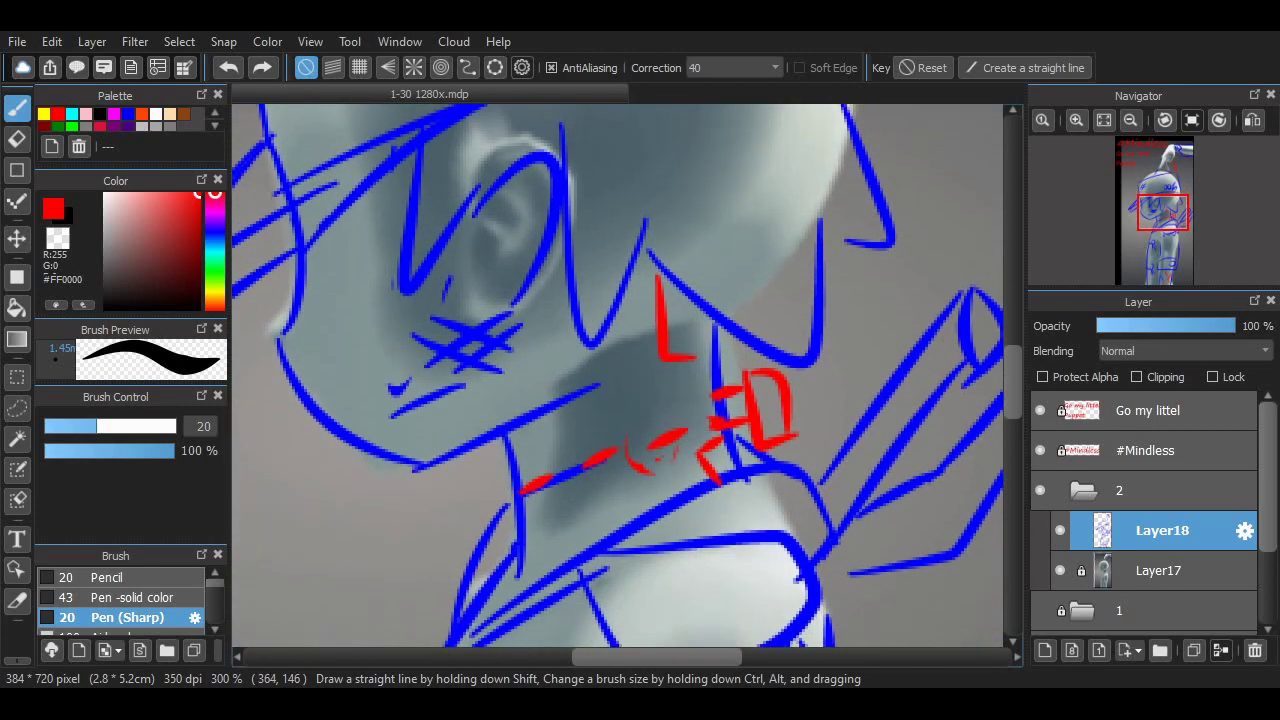
mouse_move(479, 188)
mouse_down()
mouse_move(556, 190)
mouse_move(522, 260)
mouse_up()
mouse_move(546, 180)
mouse_down()
mouse_move(533, 242)
mouse_move(525, 210)
mouse_up()
drag(508, 228, 584, 145)
key(ctrl+z)
drag(540, 187, 524, 214)
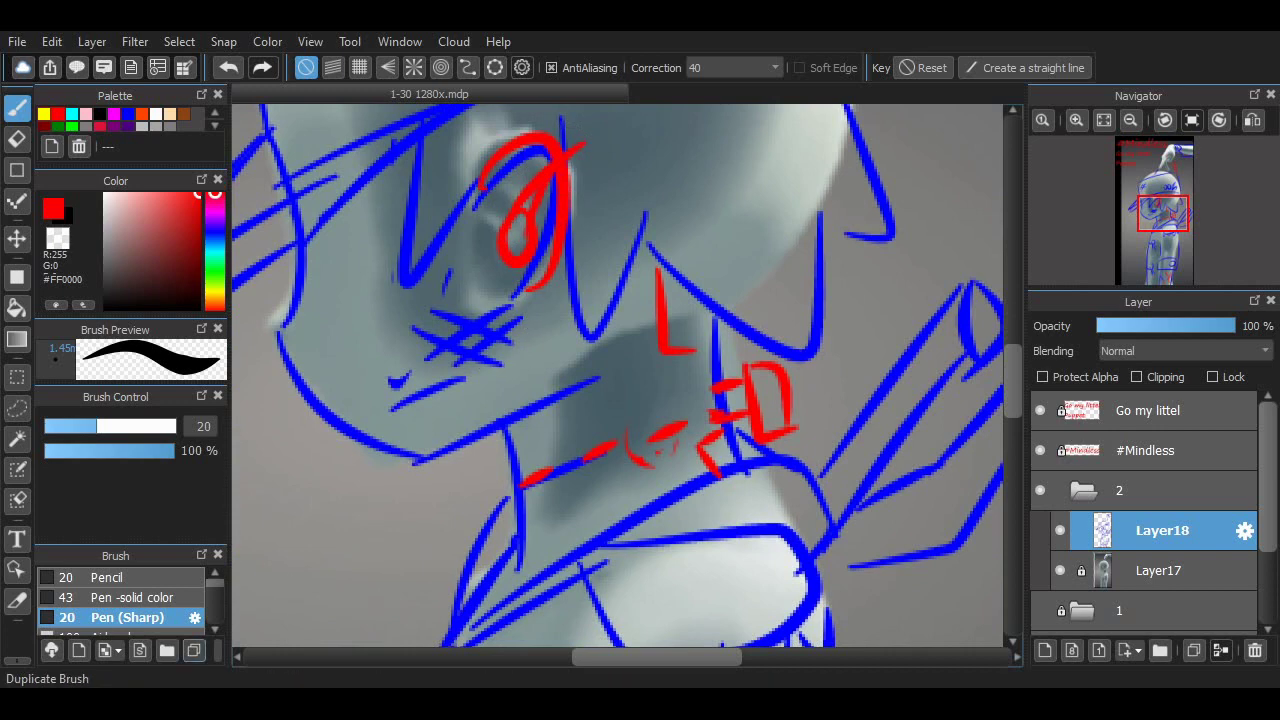
Erase the small blue dot above the mouth line and the short tick between the hair and cheek hatching.
drag(594, 522, 777, 528)
key(e)
drag(571, 383, 581, 385)
drag(618, 301, 621, 302)
key(b)
Set the eraser size to 46 and erase the blue finger-like shape behind the shoulder.
drag(598, 657, 627, 657)
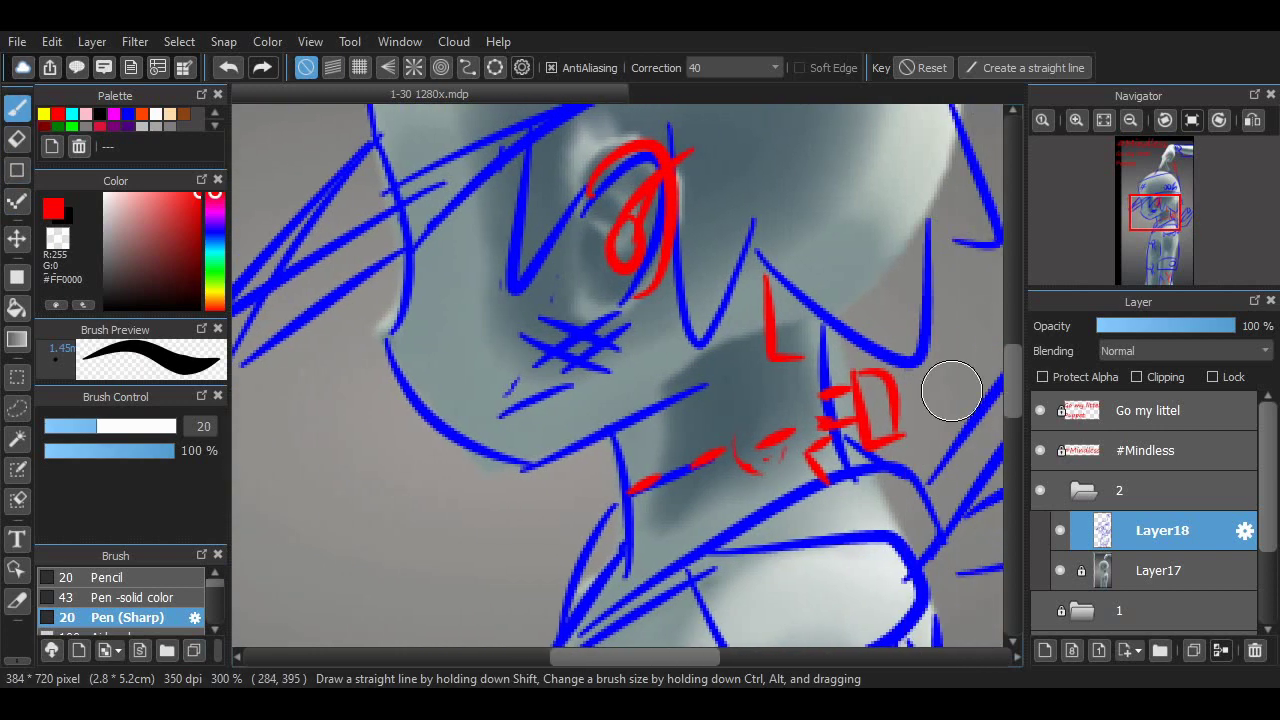
drag(1012, 376, 1012, 297)
click(1104, 120)
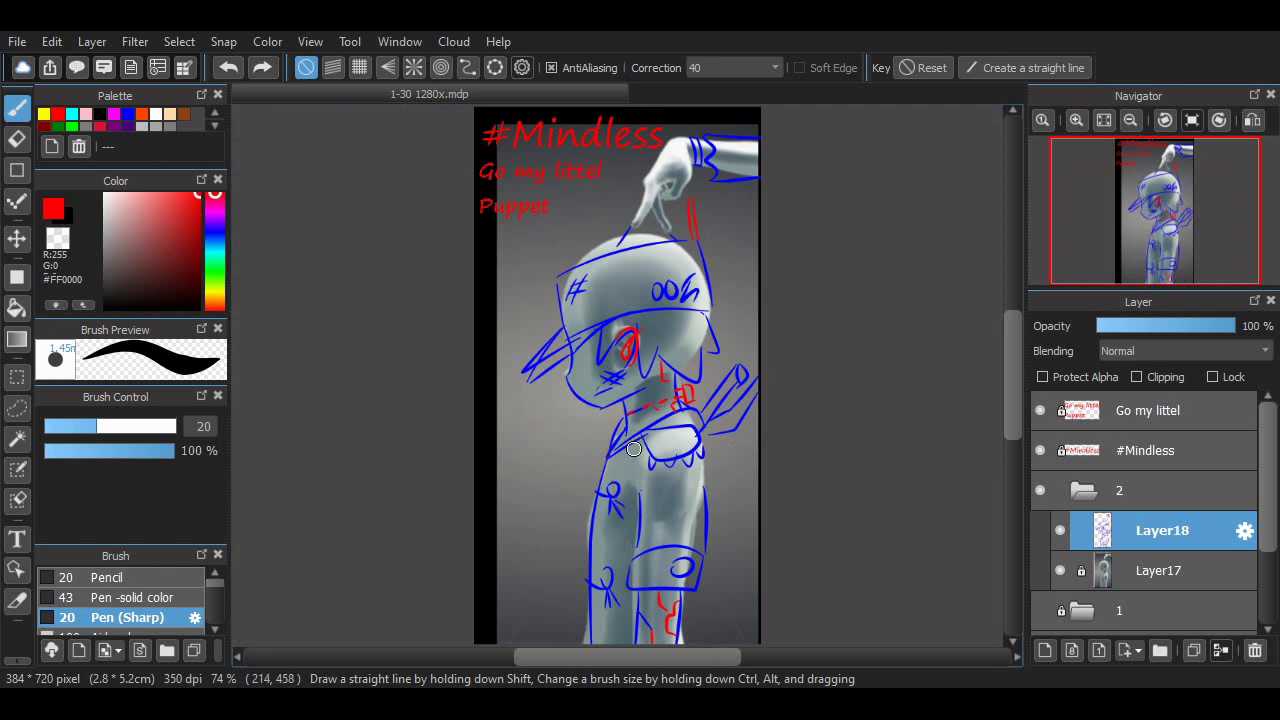
key(e)
click(140, 426)
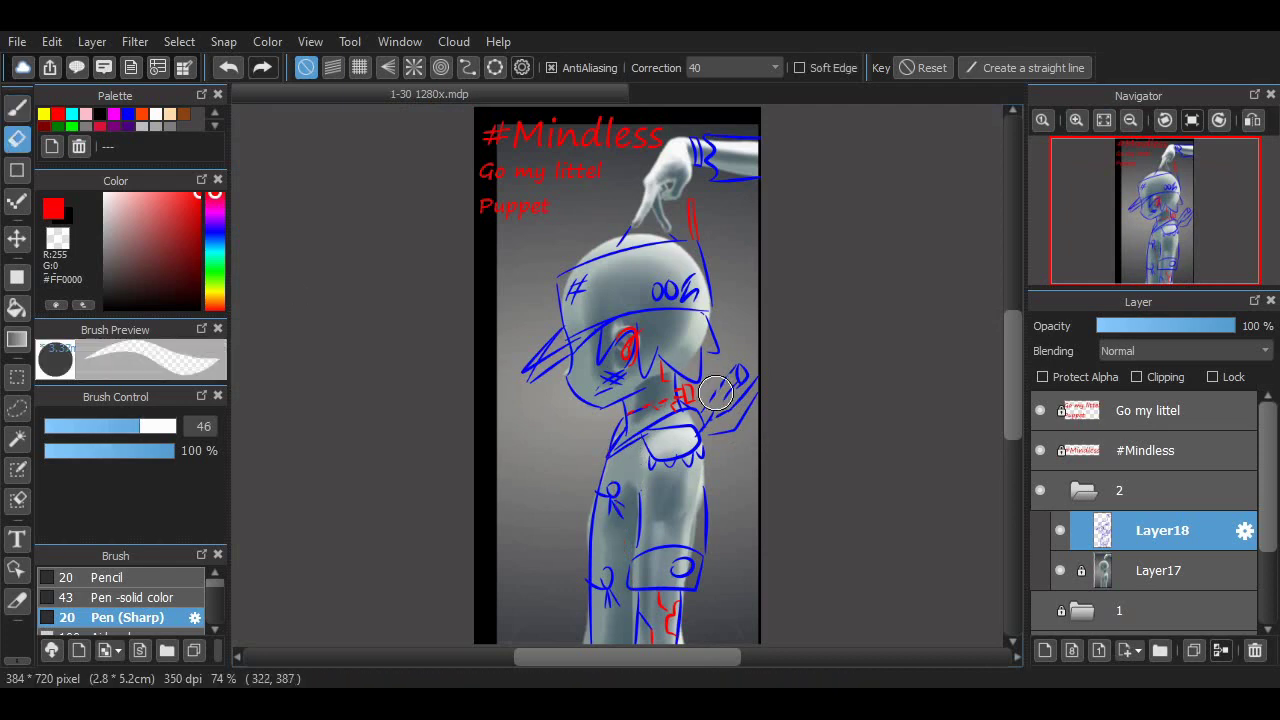
key(b)
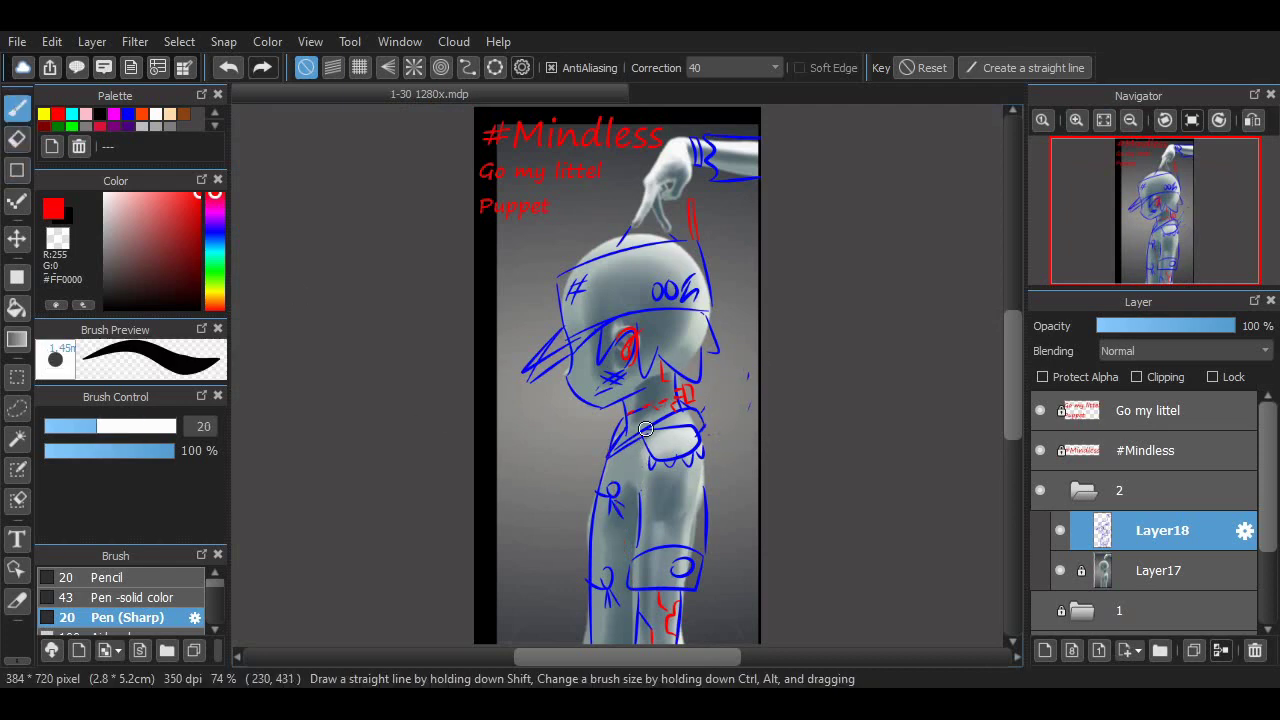
Draw a red arc over the shoulder down the front of the arm and a long red line behind the arm.
drag(664, 423, 706, 425)
key(ctrl+z)
mouse_move(635, 502)
mouse_down()
mouse_move(710, 428)
mouse_move(701, 541)
mouse_up()
key(ctrl+z)
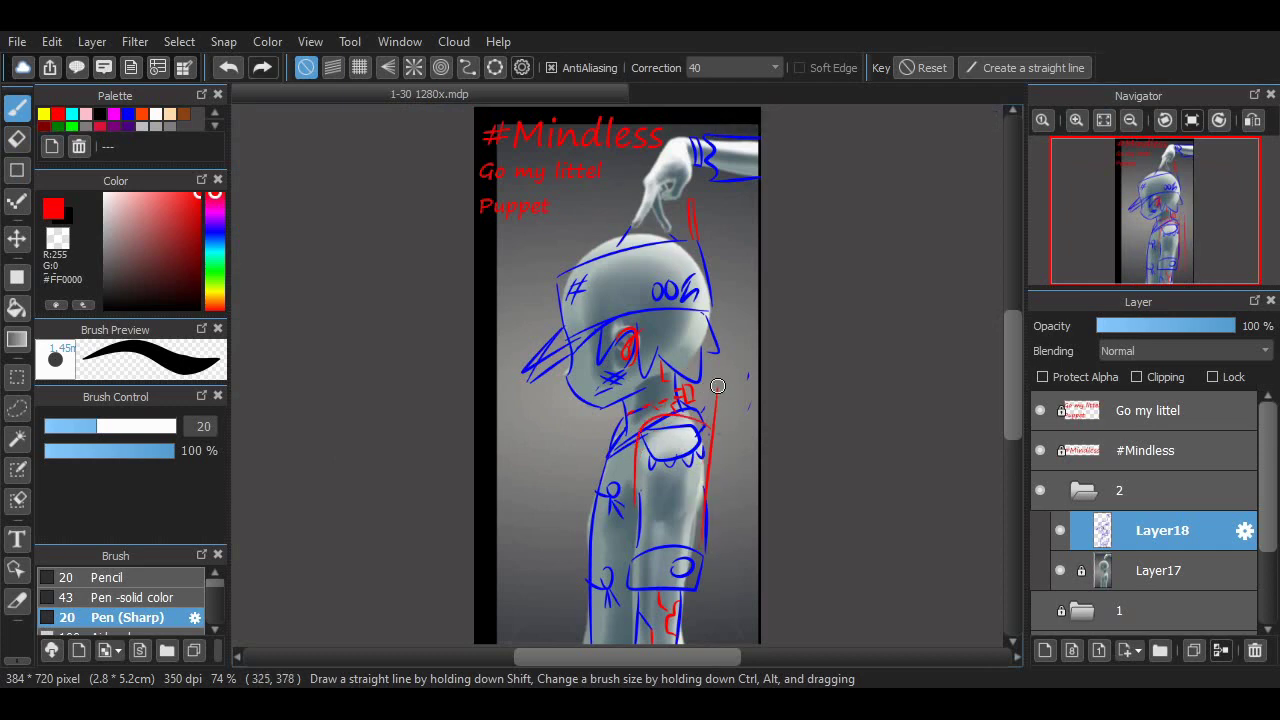
Draw a tall red pole with a rounded tip behind the arm and add pointed blade shapes along its outer side.
scroll(722, 392, up, 5)
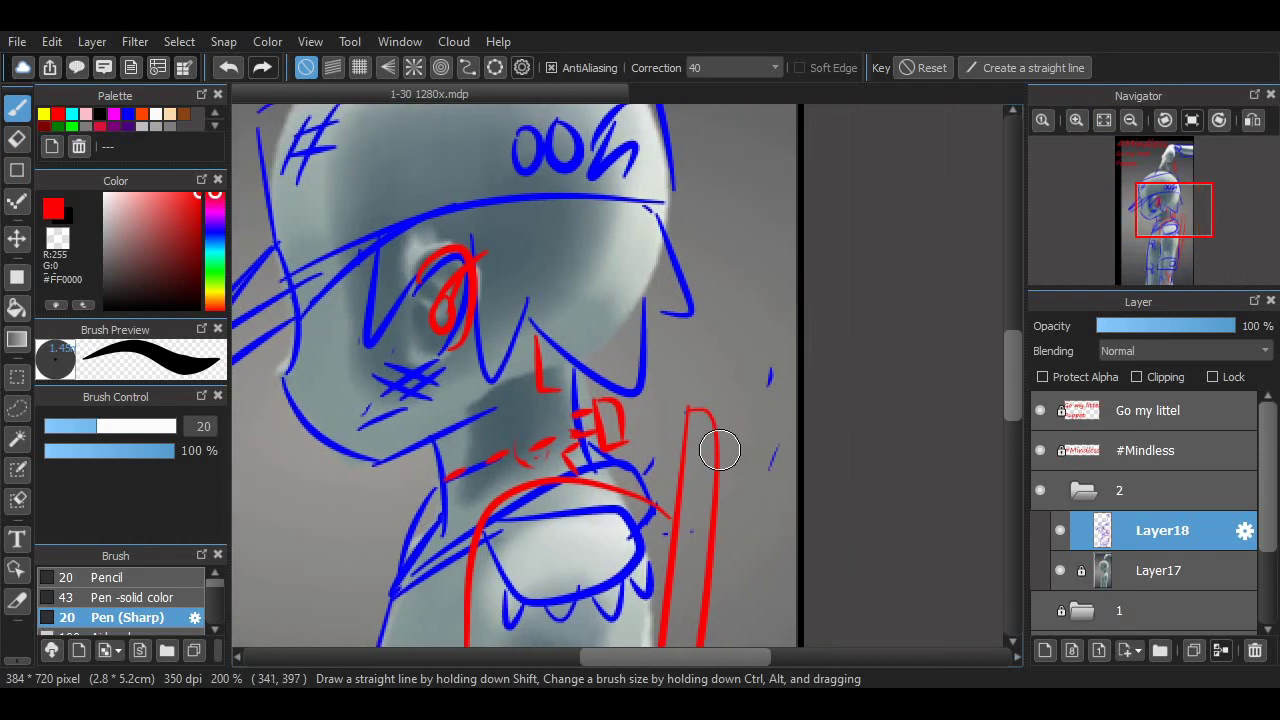
mouse_move(725, 522)
mouse_down()
mouse_move(735, 333)
mouse_move(682, 570)
mouse_up()
scroll(760, 445, down, 5)
scroll(665, 397, down, 3)
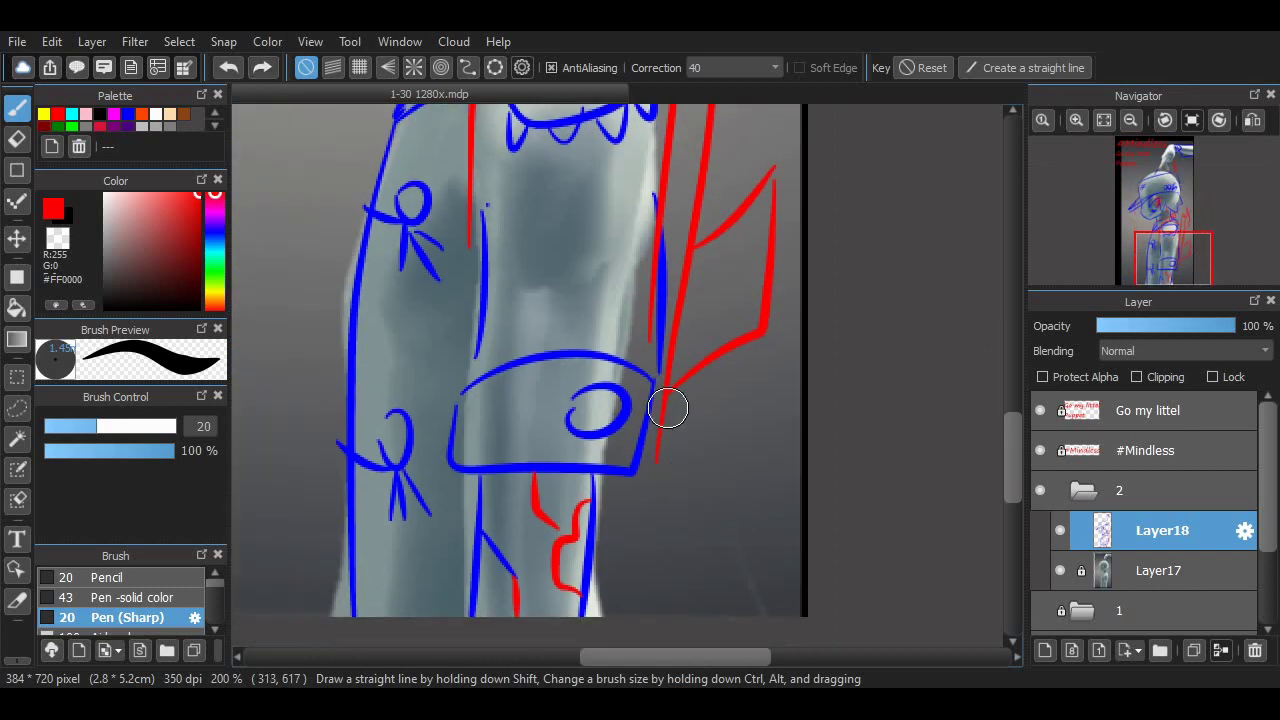
drag(1012, 482, 1012, 345)
drag(712, 657, 659, 657)
mouse_move(1012, 345)
mouse_down()
mouse_move(1012, 480)
mouse_move(1012, 315)
mouse_move(1012, 449)
mouse_move(1012, 359)
mouse_up()
drag(622, 657, 653, 657)
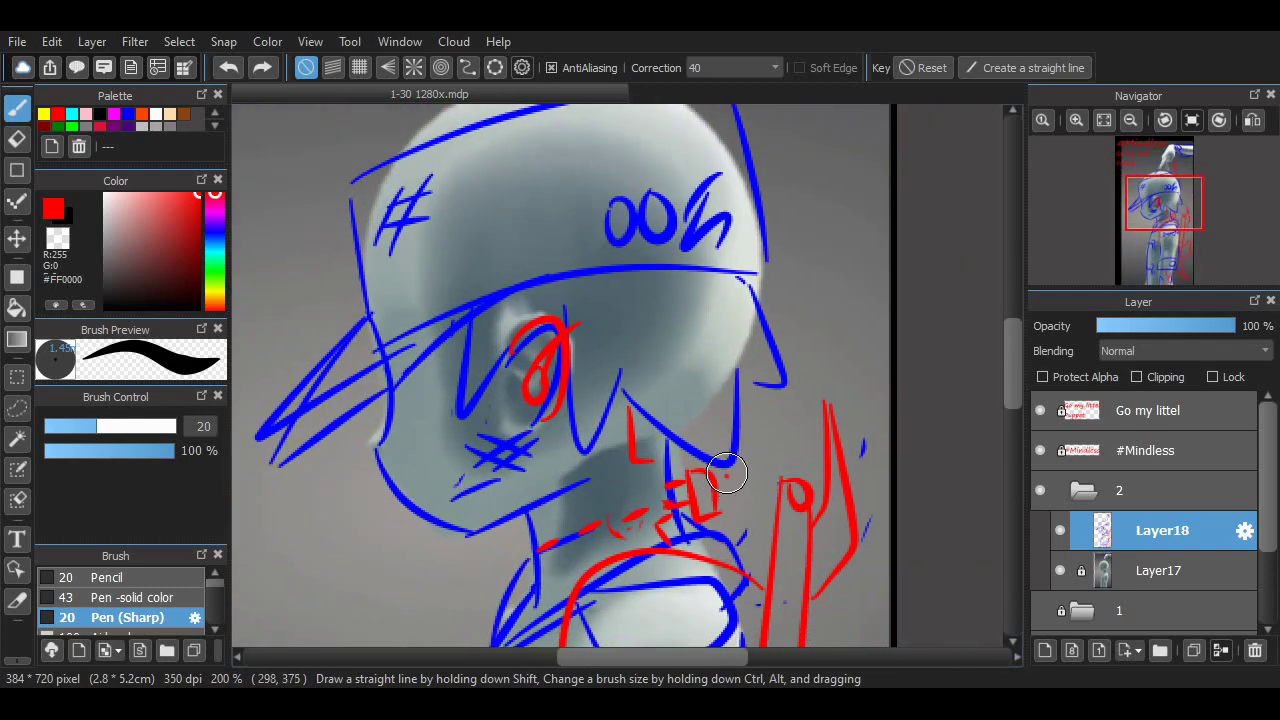
Add pairs of short wavy red lines behind the neck plug and beside the strip above the cap.
scroll(805, 222, up, 4)
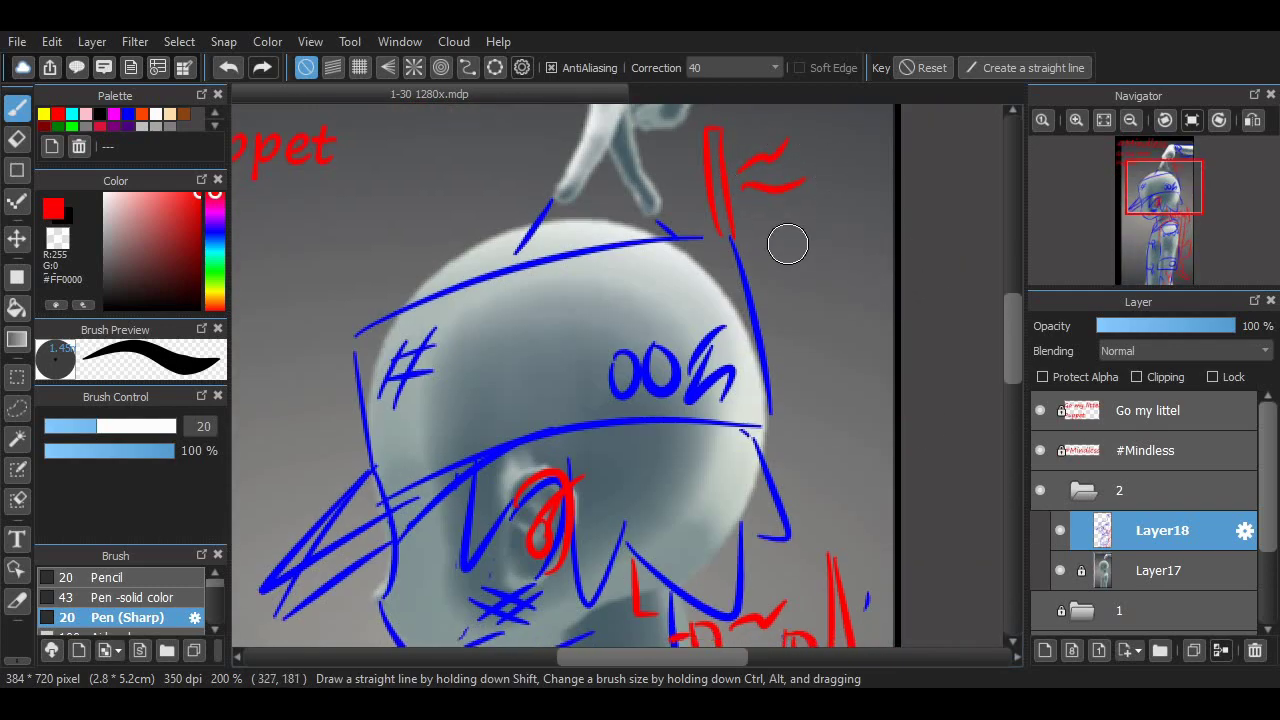
scroll(746, 202, up, 3)
scroll(746, 202, down, 8)
scroll(746, 202, up, 4)
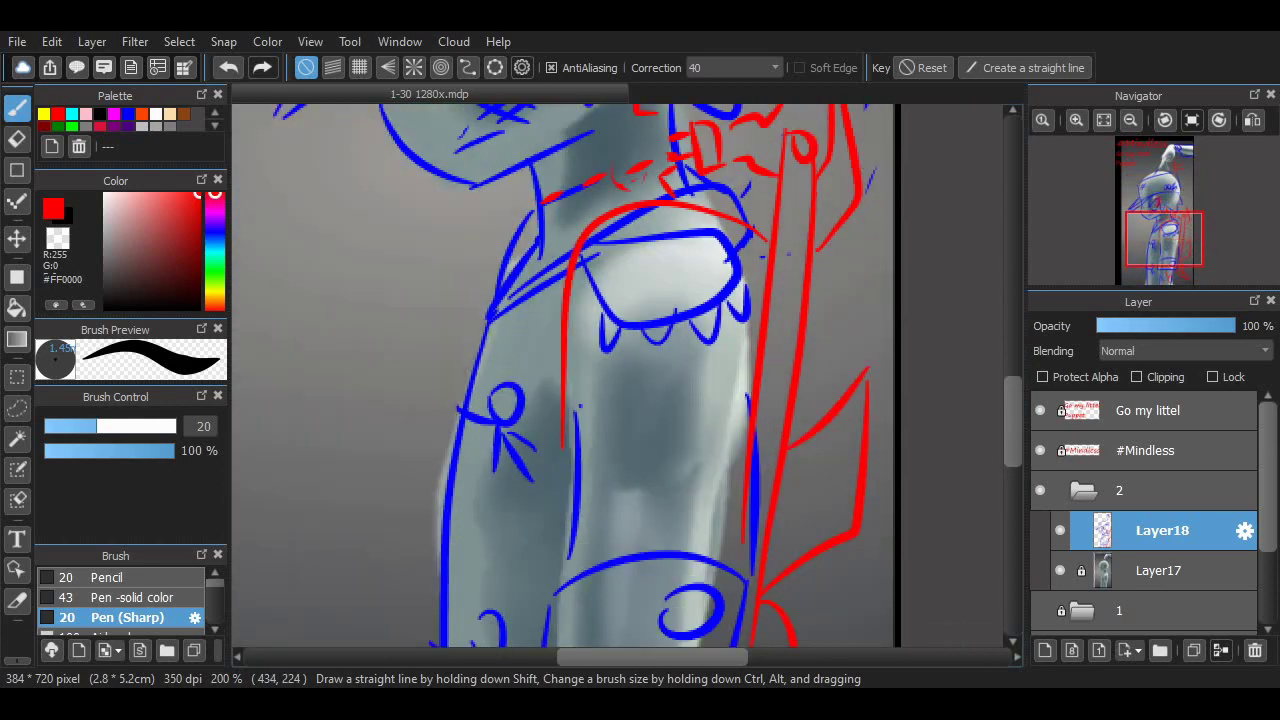
scroll(638, 355, down, 8)
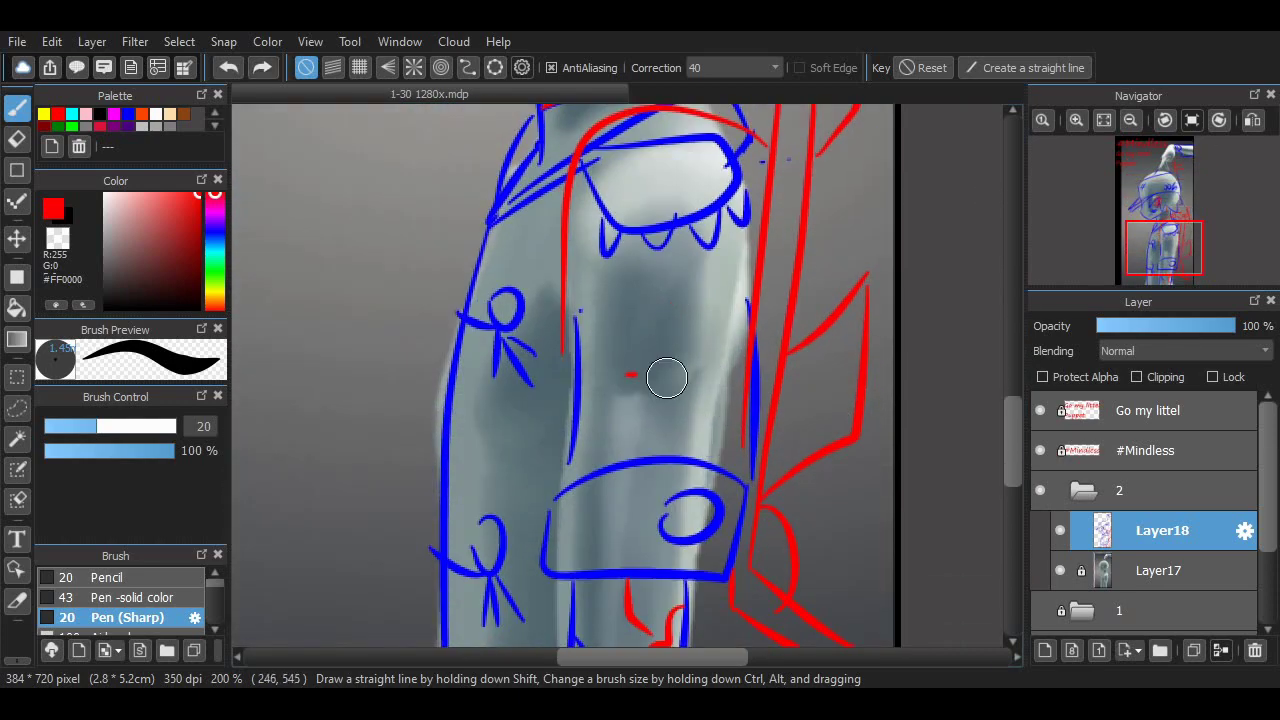
scroll(532, 446, up, 8)
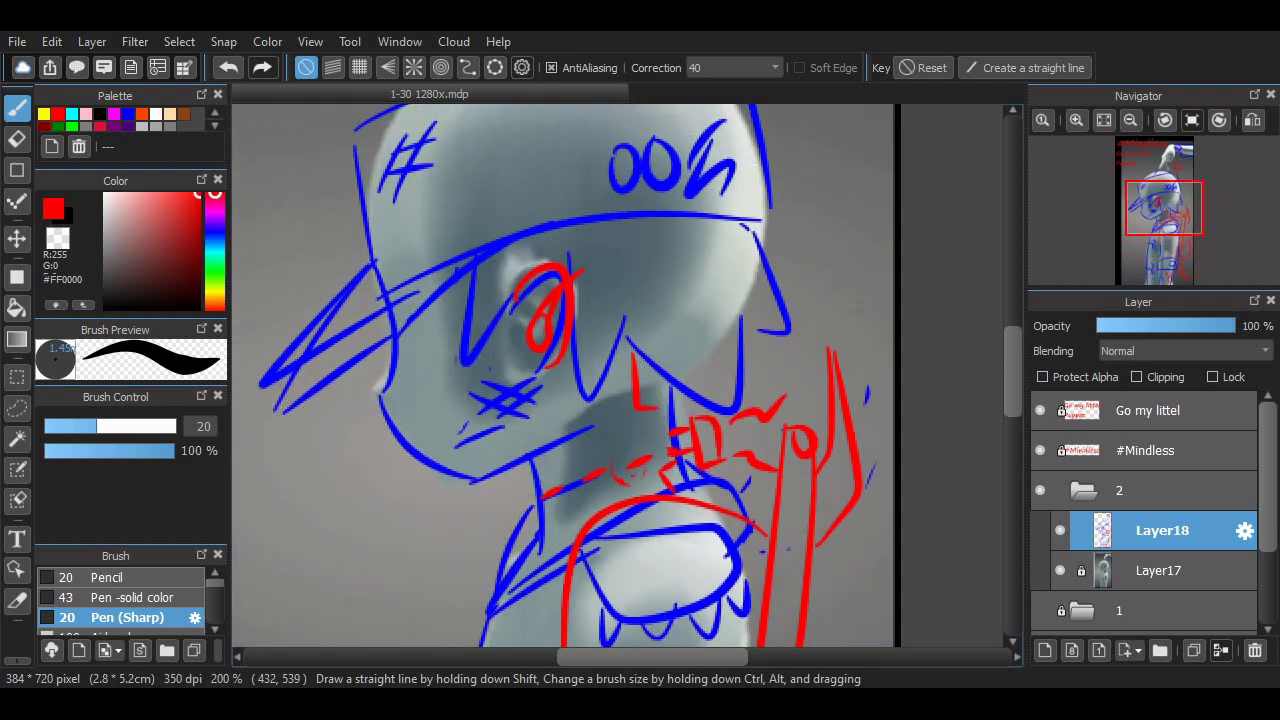
scroll(592, 376, up, 6)
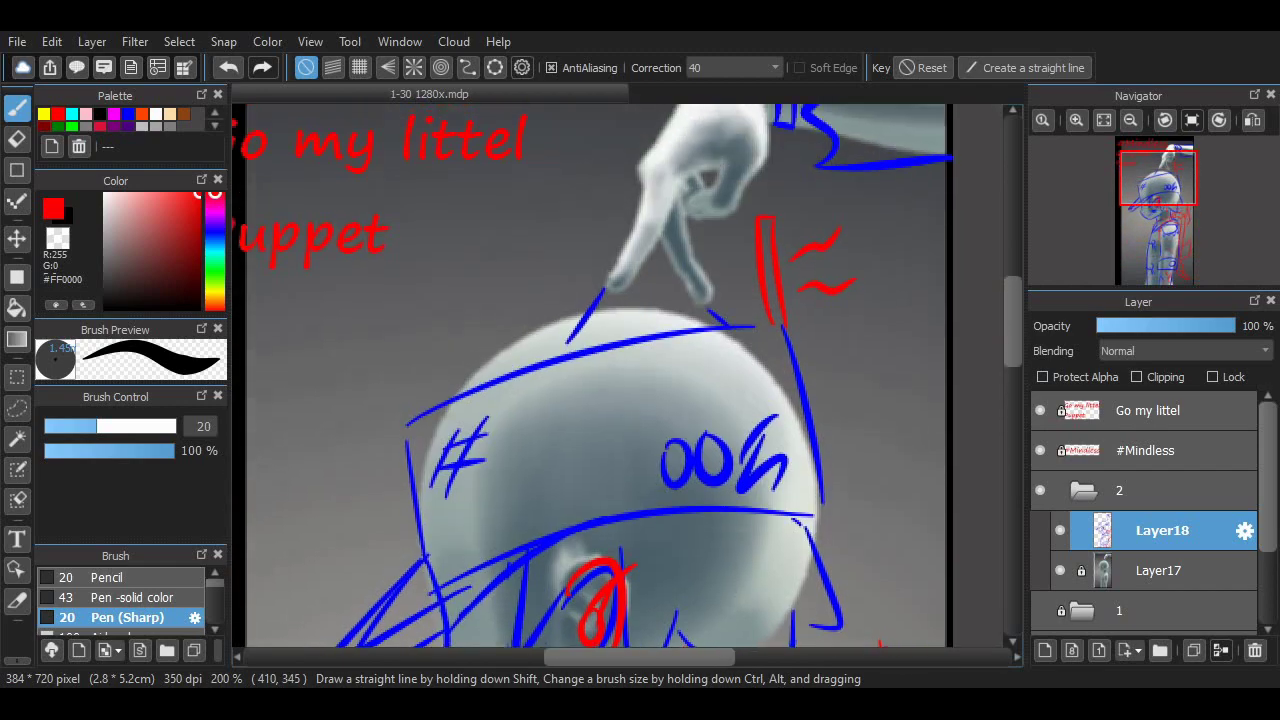
scroll(991, 402, down, 6)
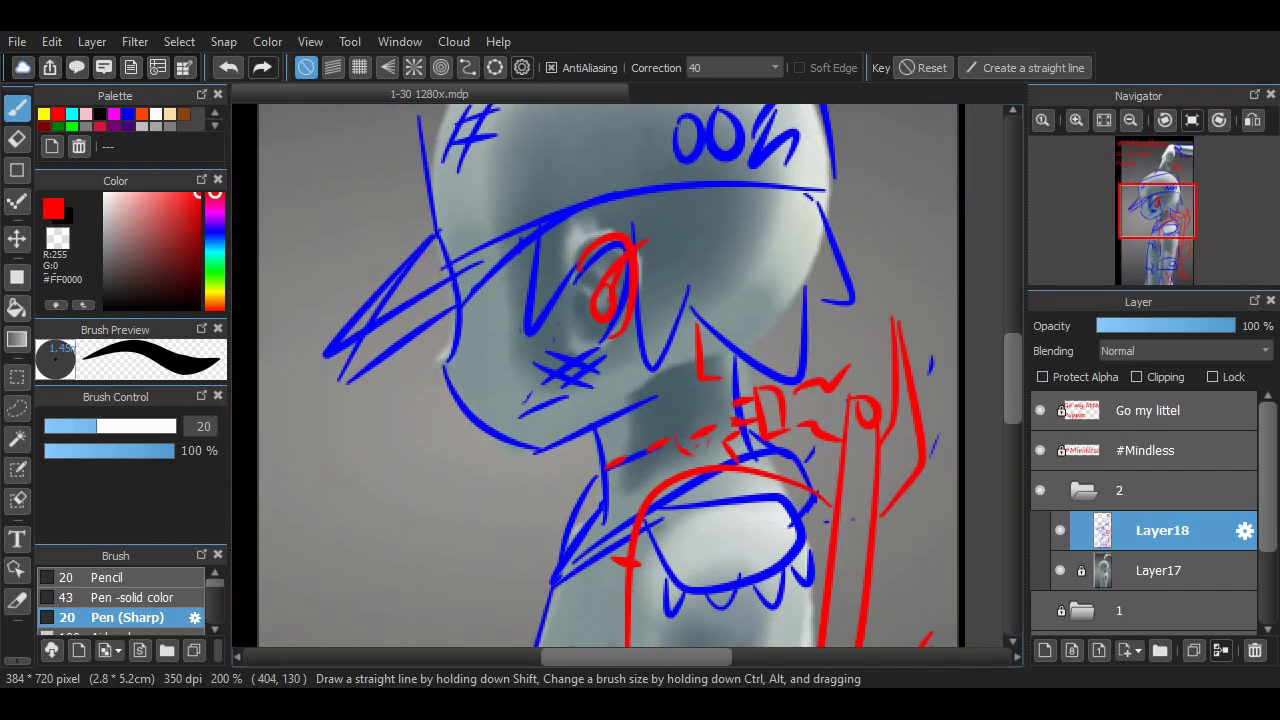
Lower the opacity of Layer18, set Layer17 to 42% opacity, and add a new layer above Layer18.
drag(1174, 326, 1162, 326)
click(1158, 571)
click(1155, 326)
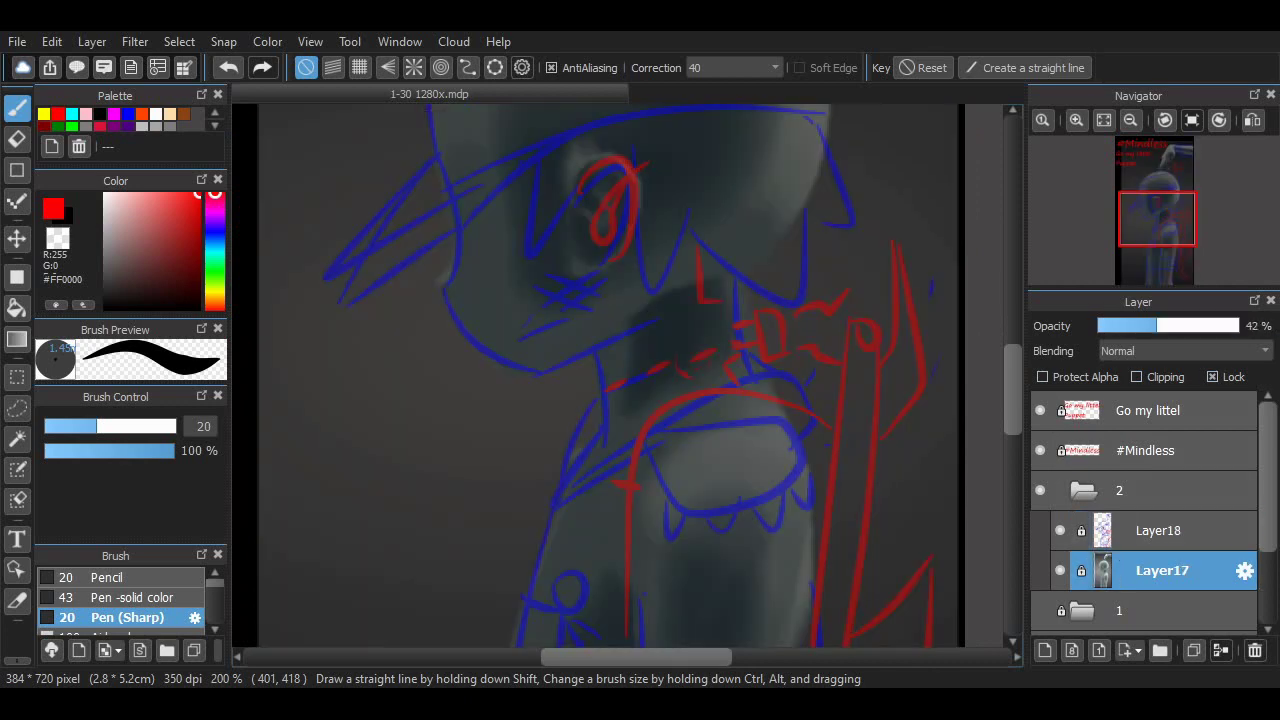
click(1162, 531)
click(1045, 650)
Try a wavy white stroke from the jaw across the neck on the new layer.
drag(473, 365, 680, 348)
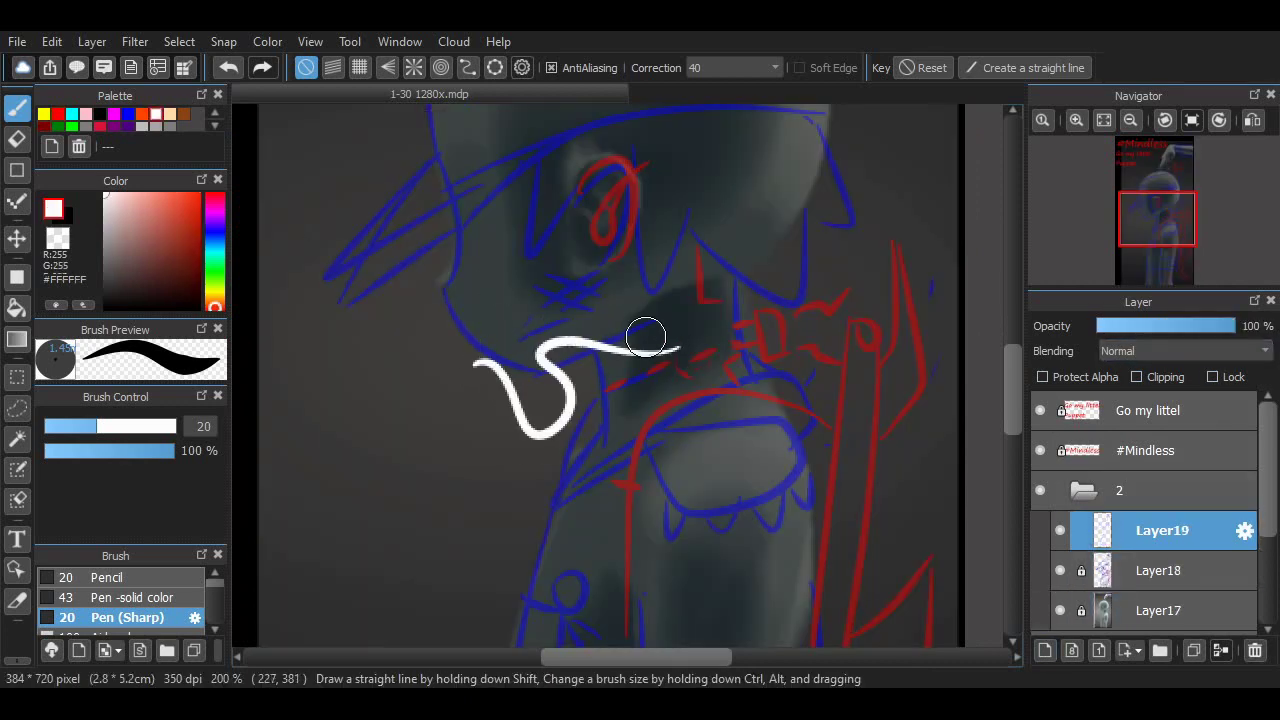
key(ctrl+z)
key(ctrl+z)
scroll(1004, 370, down, 3)
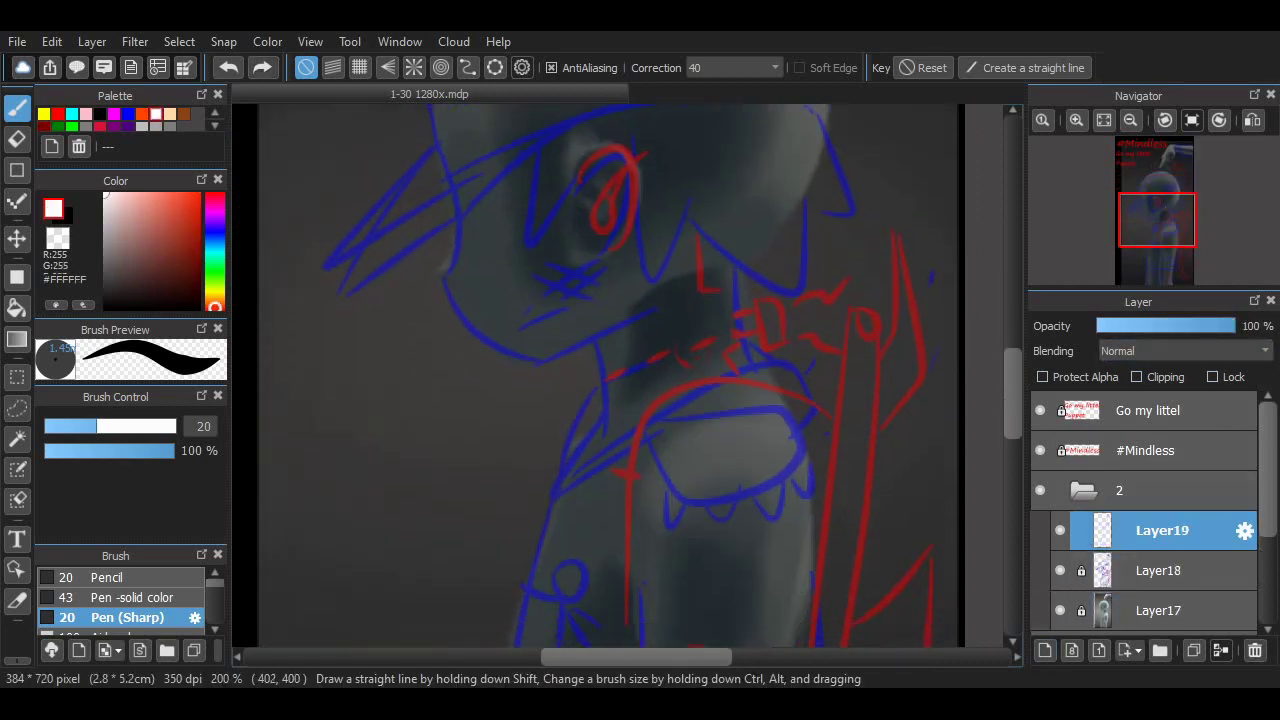
Trace the looped eye with a white pen on Layer19, including the outer arc around the loop.
mouse_move(1012, 389)
mouse_down()
mouse_move(1012, 341)
mouse_move(1012, 369)
mouse_up()
click(1076, 120)
click(1076, 120)
mouse_move(540, 250)
mouse_down()
mouse_move(643, 214)
mouse_move(586, 271)
mouse_move(641, 301)
mouse_up()
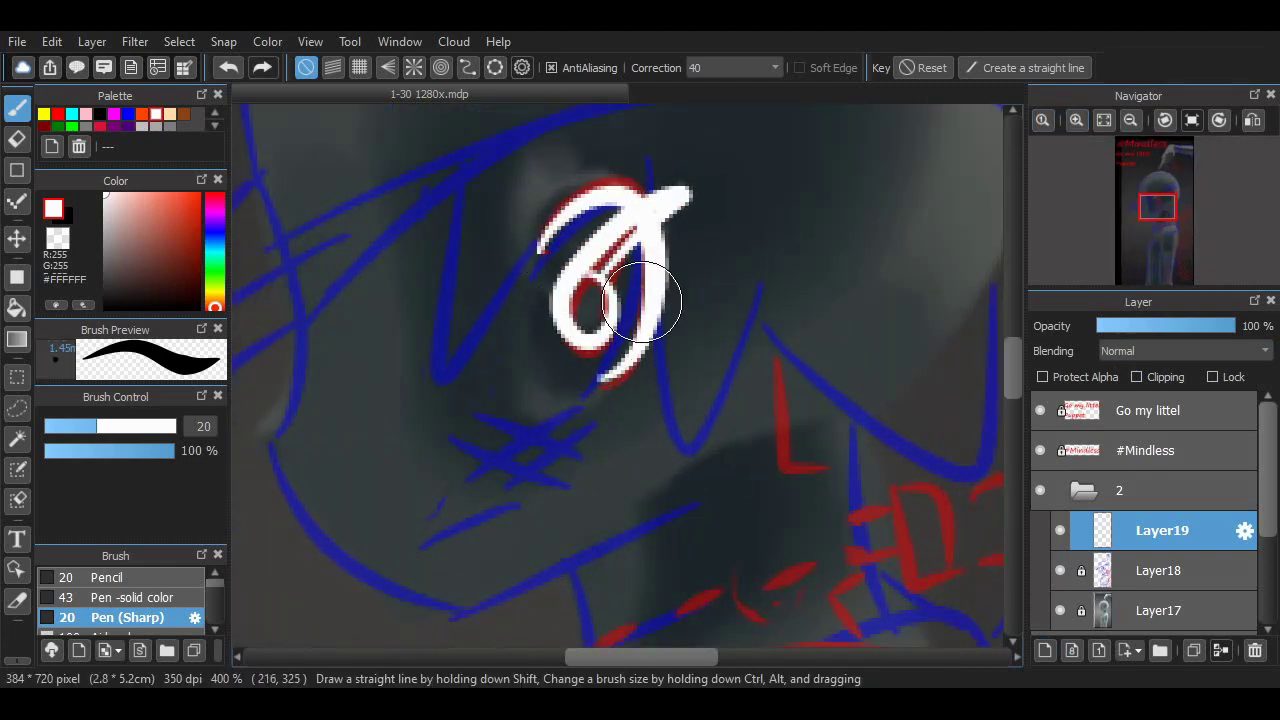
drag(537, 233, 474, 174)
key(ctrl+z)
Ink the cap in white with its pointed visor, curved lower edge, front edge, top and back edge.
drag(1012, 368, 1012, 352)
click(1131, 120)
click(1131, 120)
click(1131, 120)
click(1076, 120)
click(1076, 120)
mouse_move(389, 530)
mouse_down()
mouse_move(487, 393)
mouse_move(467, 393)
mouse_up()
mouse_move(490, 455)
mouse_down()
mouse_move(609, 392)
mouse_move(828, 350)
mouse_up()
key(ctrl+z)
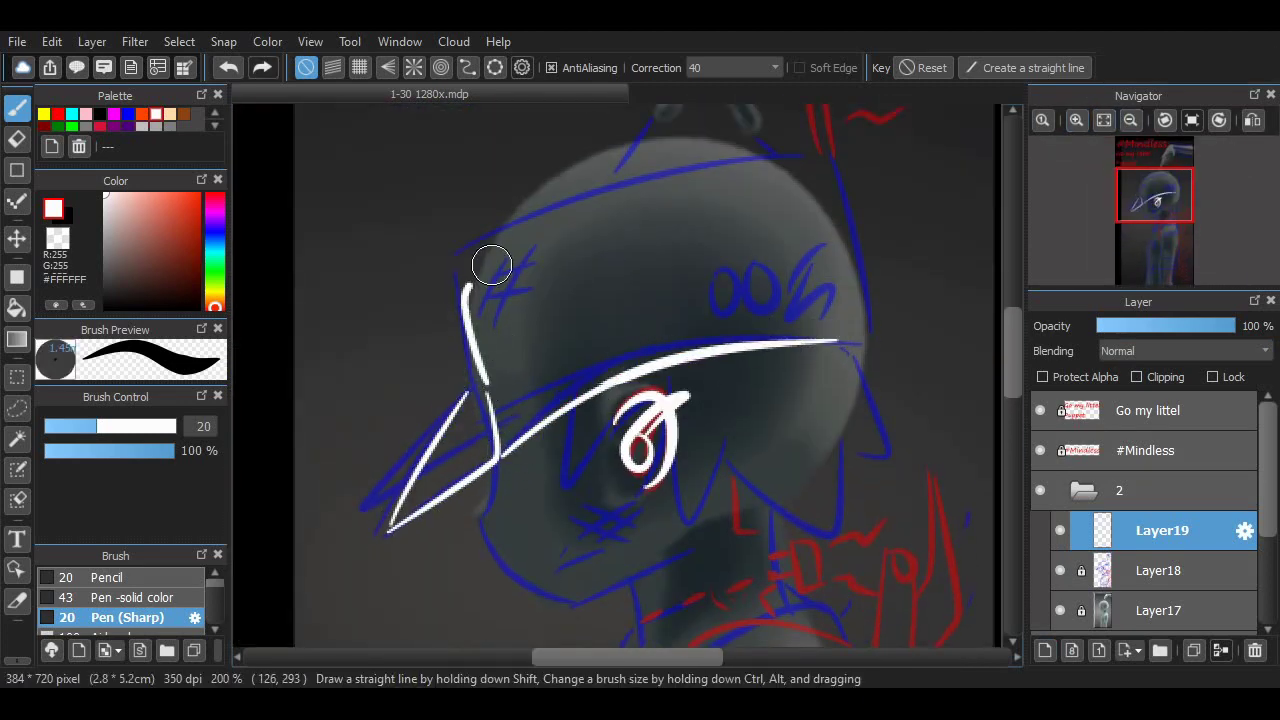
mouse_move(466, 290)
mouse_down()
mouse_move(838, 193)
mouse_move(860, 231)
mouse_move(850, 338)
mouse_up()
Ink the face profile below the visor, the long jaw curve and the short wavy mouth in white.
drag(1012, 340, 1012, 366)
click(1076, 120)
mouse_move(443, 328)
mouse_down()
mouse_move(426, 420)
mouse_move(572, 520)
mouse_up()
key(ctrl+z)
drag(415, 430, 712, 460)
key(ctrl+z)
mouse_move(533, 486)
mouse_down()
mouse_move(573, 491)
mouse_move(551, 481)
mouse_move(655, 465)
mouse_move(622, 450)
mouse_move(622, 470)
mouse_move(543, 485)
mouse_move(620, 452)
mouse_up()
key(ctrl+z)
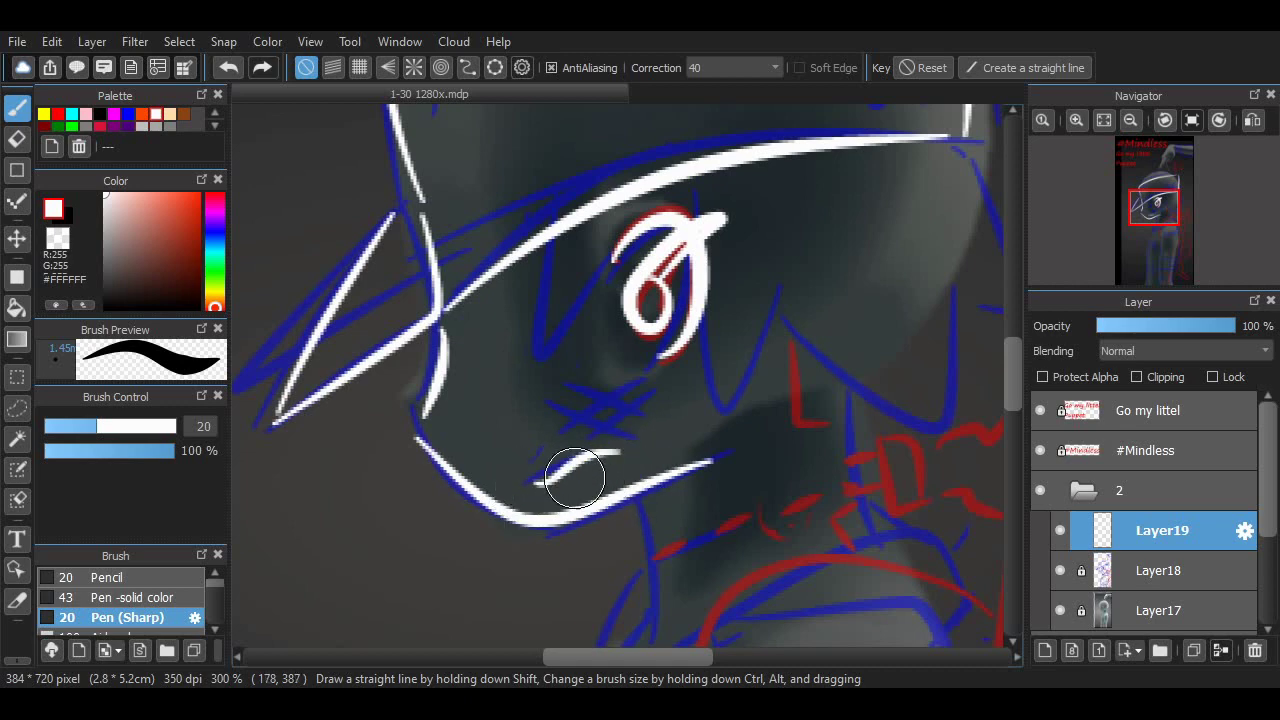
Ink the jagged hair spikes in white below the cap, from beside the eye to the back of the head.
mouse_move(661, 323)
mouse_down()
mouse_move(475, 264)
mouse_move(503, 232)
mouse_up()
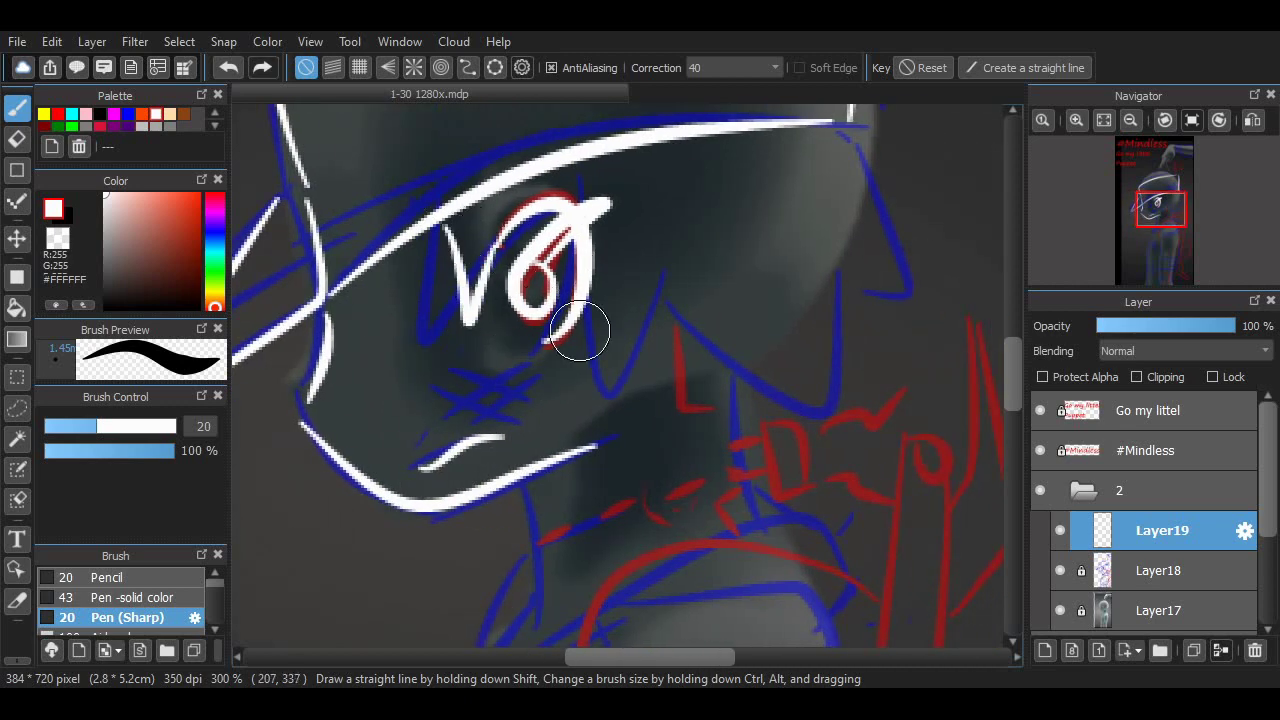
drag(598, 305, 675, 265)
drag(668, 310, 783, 270)
drag(800, 322, 835, 255)
key(ctrl+z)
mouse_move(842, 121)
mouse_down()
mouse_move(902, 302)
mouse_move(868, 306)
mouse_up()
Ink the four-sided shoulder plate in white and add a row of small hanging loops along its lower edge.
drag(1012, 370, 1012, 397)
mouse_move(485, 495)
mouse_down()
mouse_move(774, 300)
mouse_move(834, 410)
mouse_up()
key(ctrl+z)
key(ctrl+z)
mouse_move(628, 444)
mouse_down()
mouse_move(711, 551)
mouse_move(612, 464)
mouse_move(709, 534)
mouse_move(808, 414)
mouse_up()
key(ctrl+z)
scroll(611, 306, down, 3)
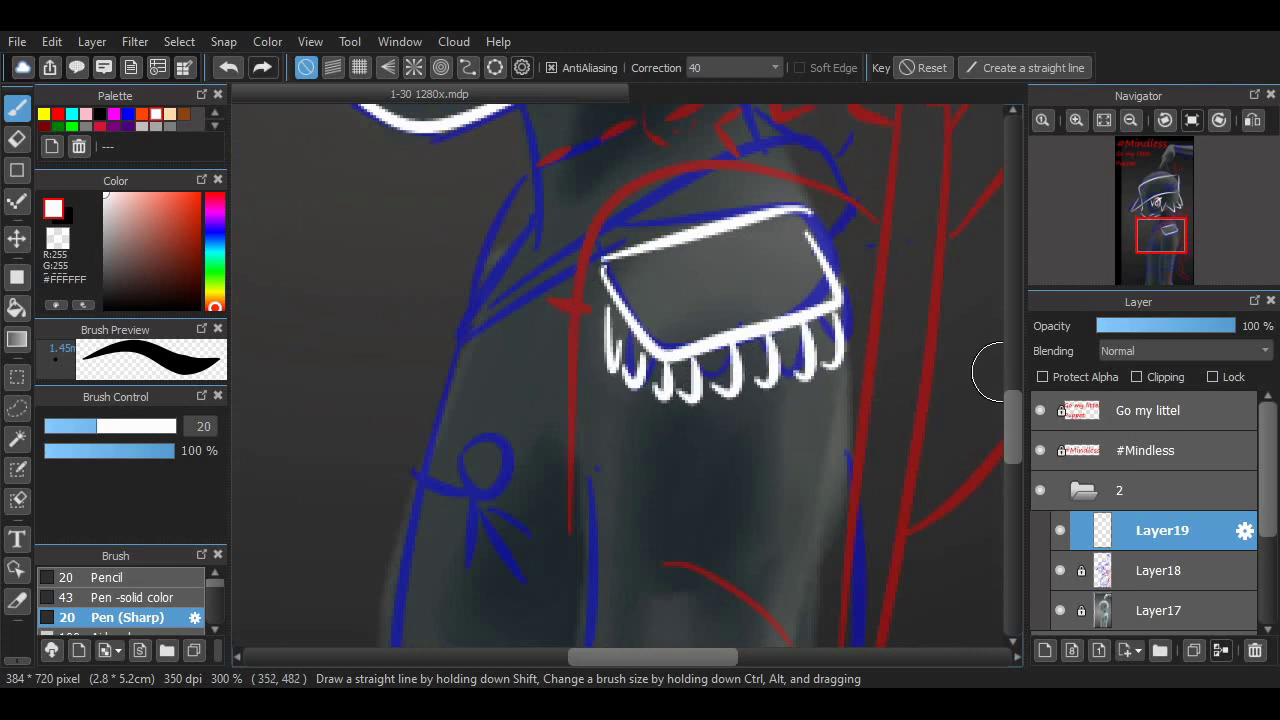
Ink the front and back of the neck, the pointed collar folds and the curve over the shoulder in white.
scroll(988, 372, up, 3)
drag(519, 365, 549, 478)
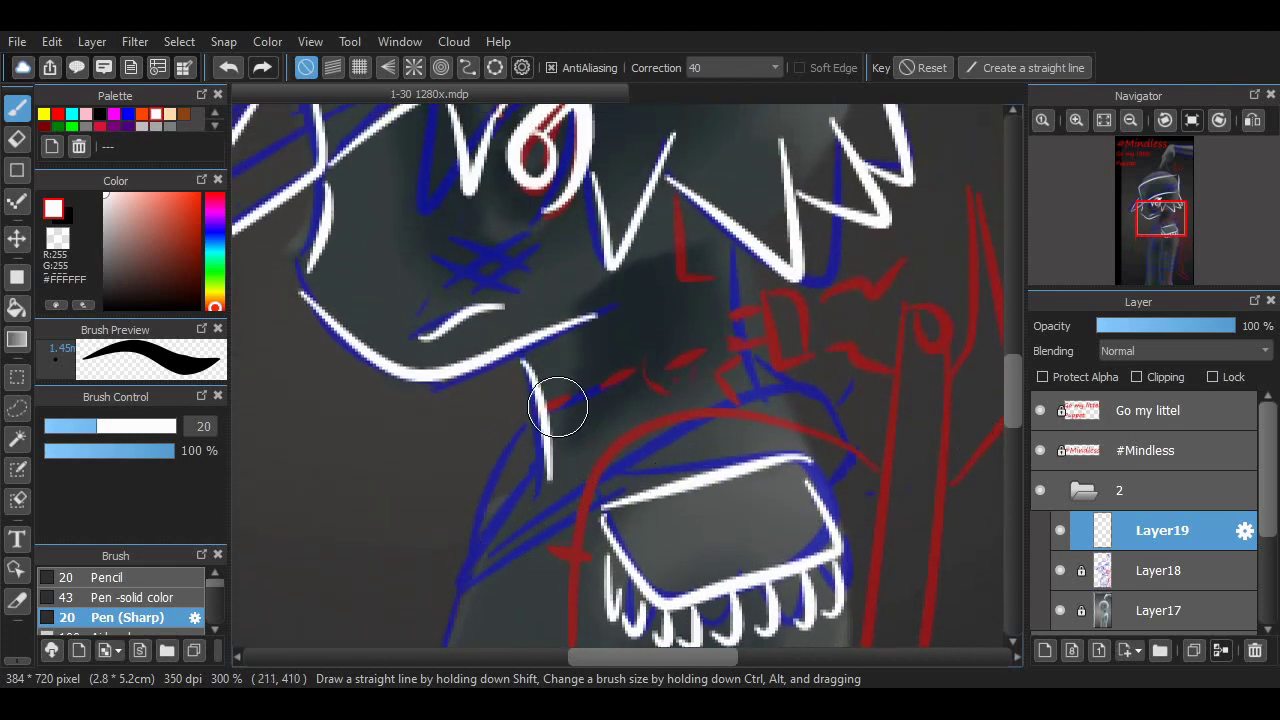
drag(492, 539, 853, 440)
key(ctrl+z)
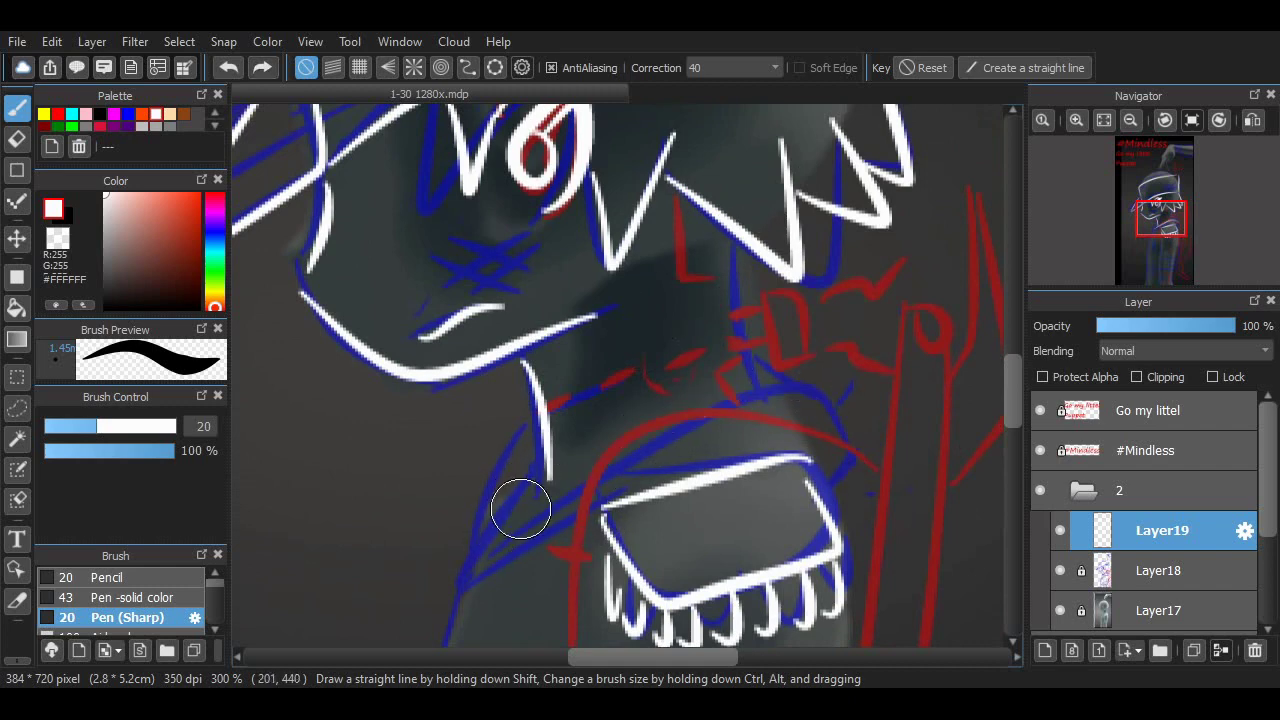
drag(494, 542, 852, 477)
drag(470, 578, 603, 518)
key(ctrl+z)
mouse_move(480, 556)
mouse_down()
mouse_move(540, 475)
mouse_move(526, 430)
mouse_up()
key(ctrl+z)
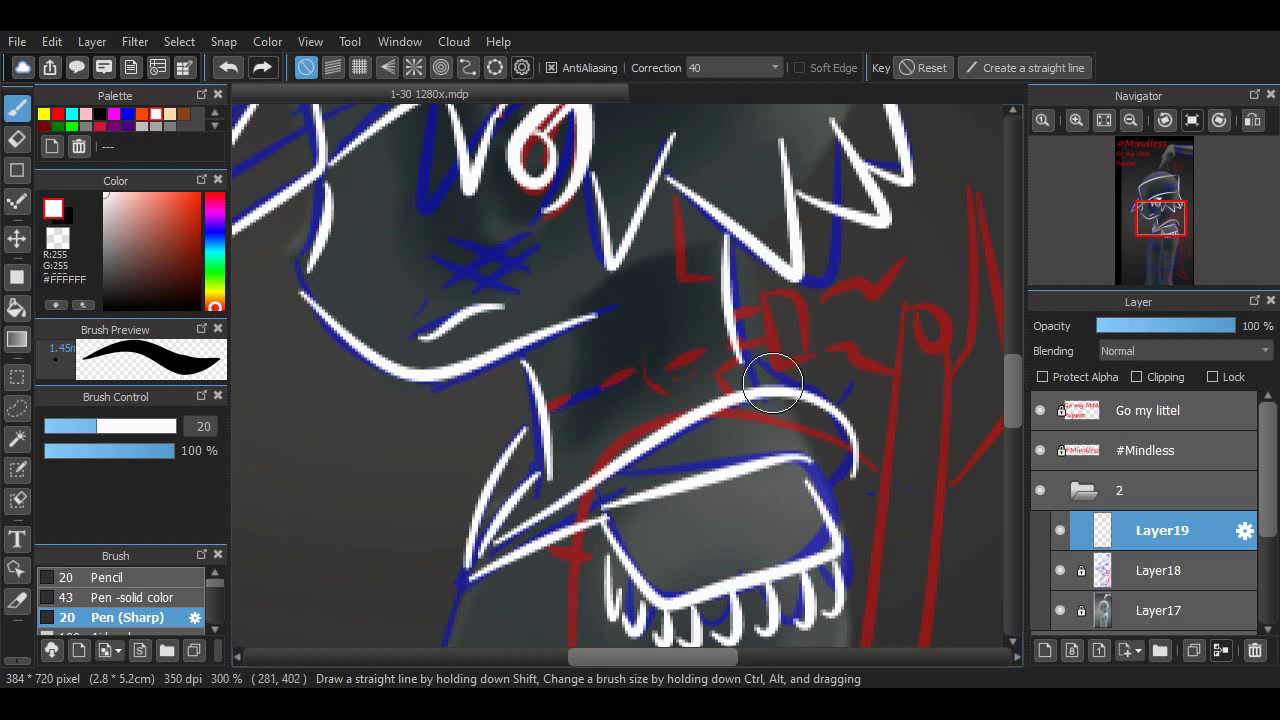
Ink the two-pronged plug behind the neck and the dashed line across the neck, and extend the shoulder curve's end.
scroll(773, 383, up, 2)
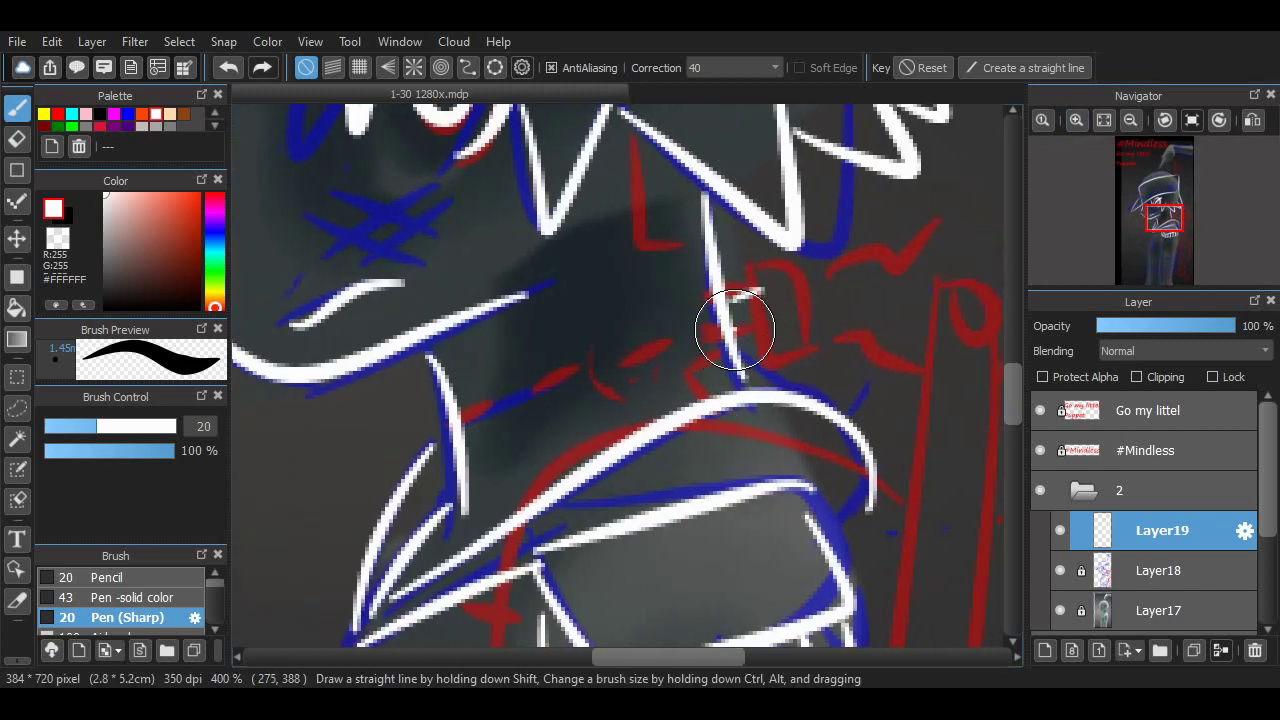
drag(735, 330, 782, 373)
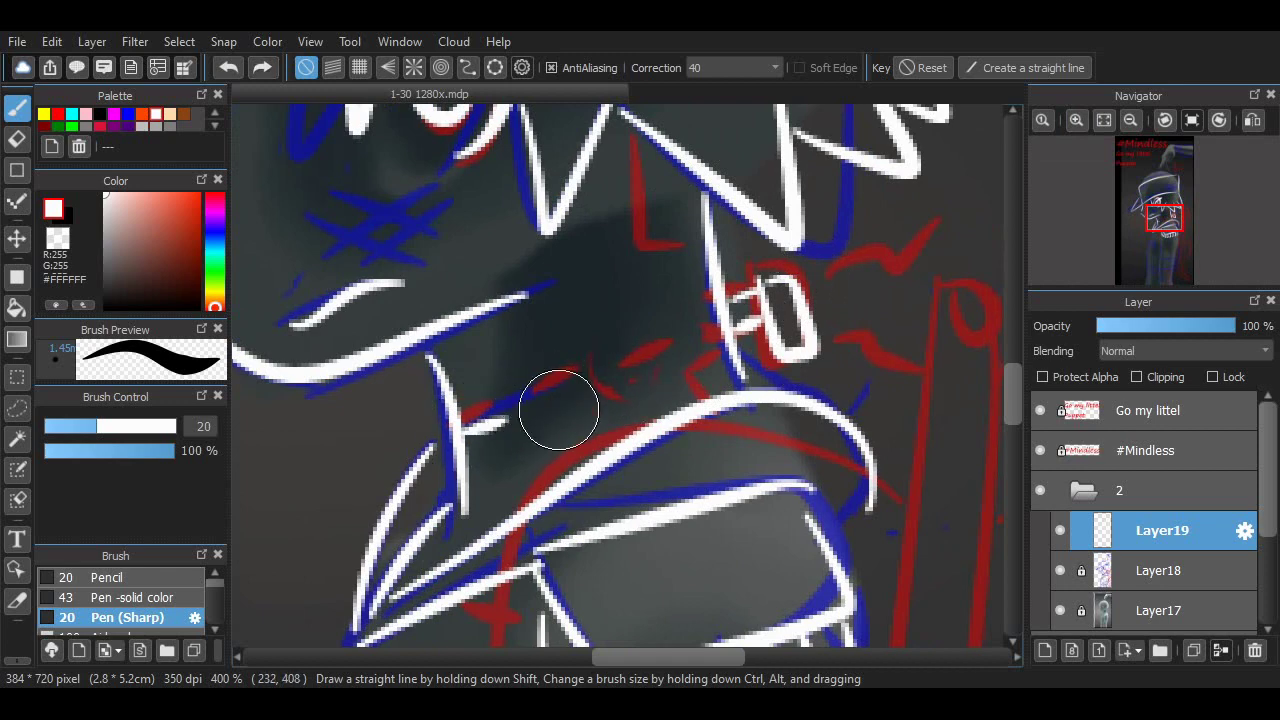
mouse_move(728, 657)
mouse_down()
mouse_move(756, 657)
mouse_move(709, 657)
mouse_up()
drag(832, 502, 810, 542)
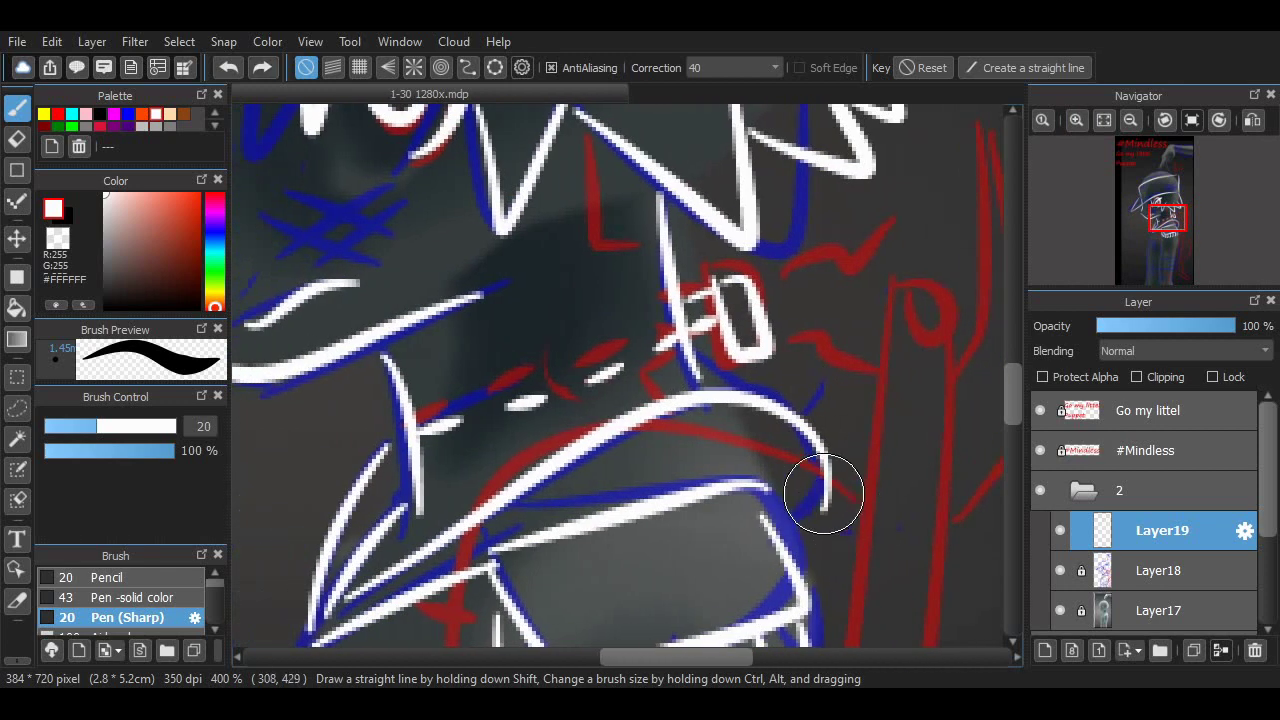
Ink the long front edge of the body below the collar and the upper looped knot attached to it.
scroll(823, 497, down, 4)
drag(1013, 420, 1013, 457)
scroll(998, 460, down, 2)
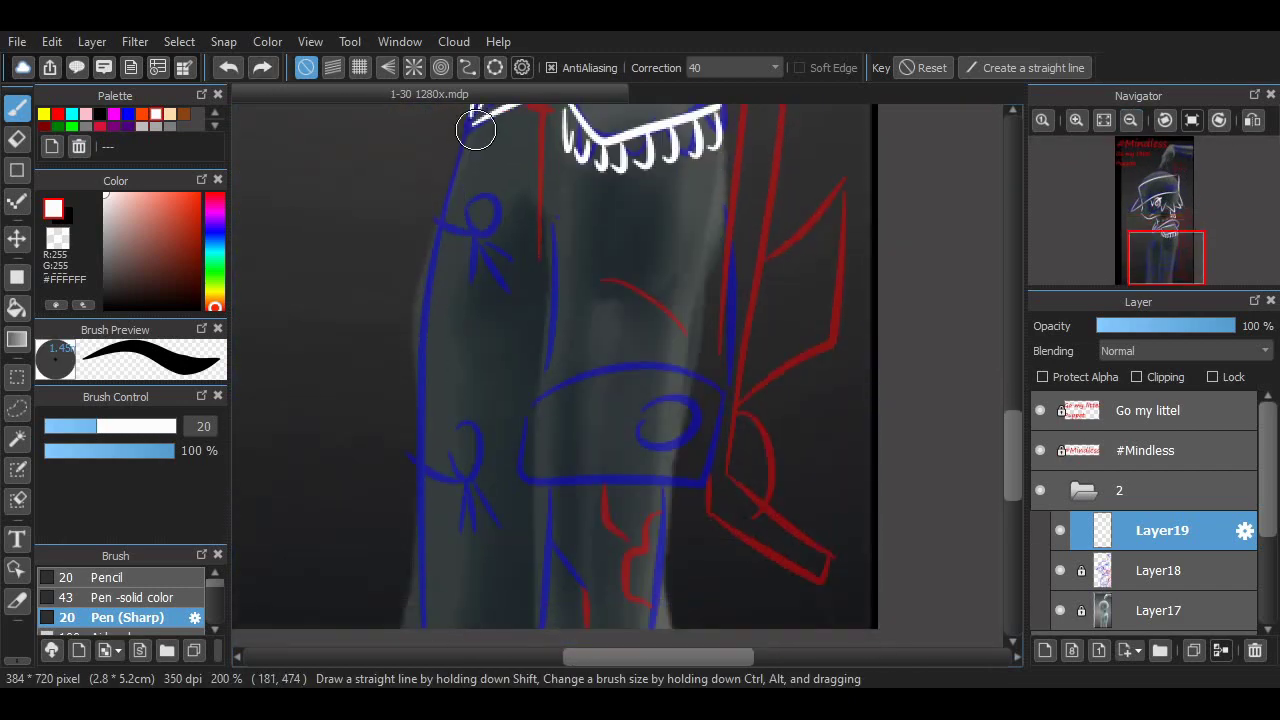
mouse_move(476, 131)
mouse_down()
mouse_move(464, 624)
mouse_move(433, 626)
mouse_move(446, 343)
mouse_move(448, 627)
mouse_move(430, 620)
mouse_up()
key(ctrl+z)
key(ctrl+z)
key(ctrl+z)
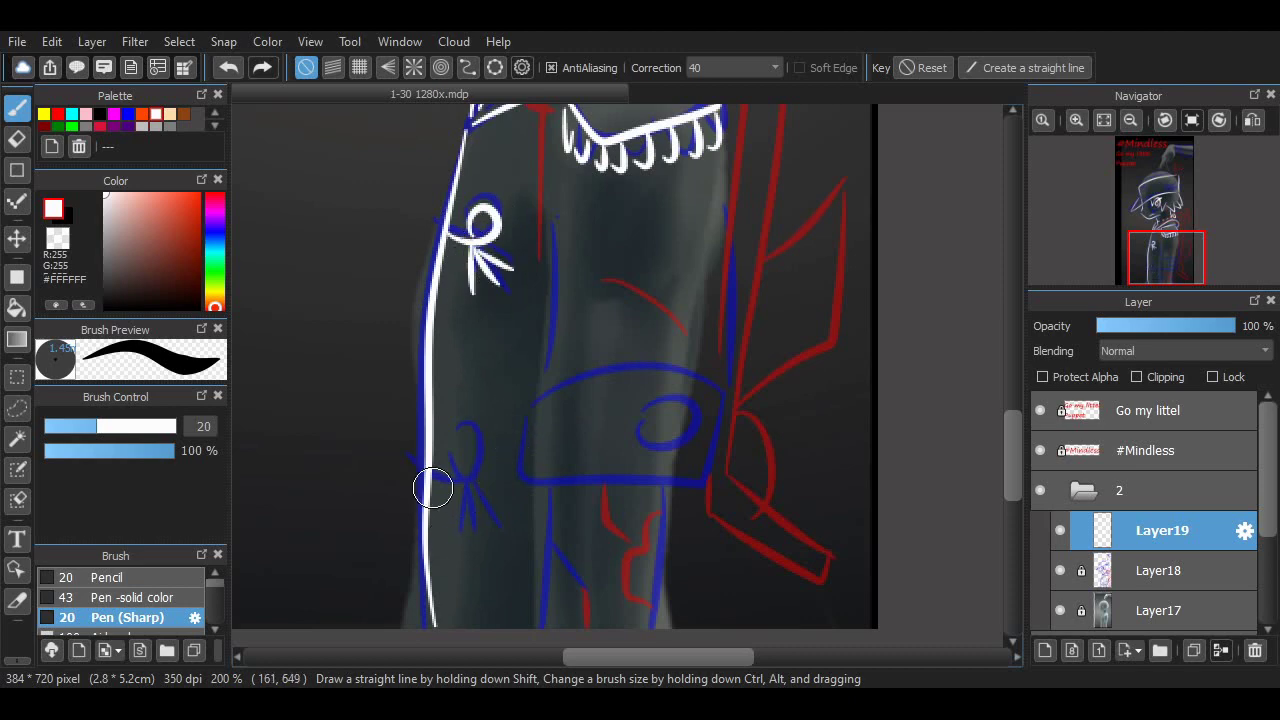
Ink the lower looped knot on the body's front edge and write "#" and "027" across the cap in white.
scroll(836, 486, up, 10)
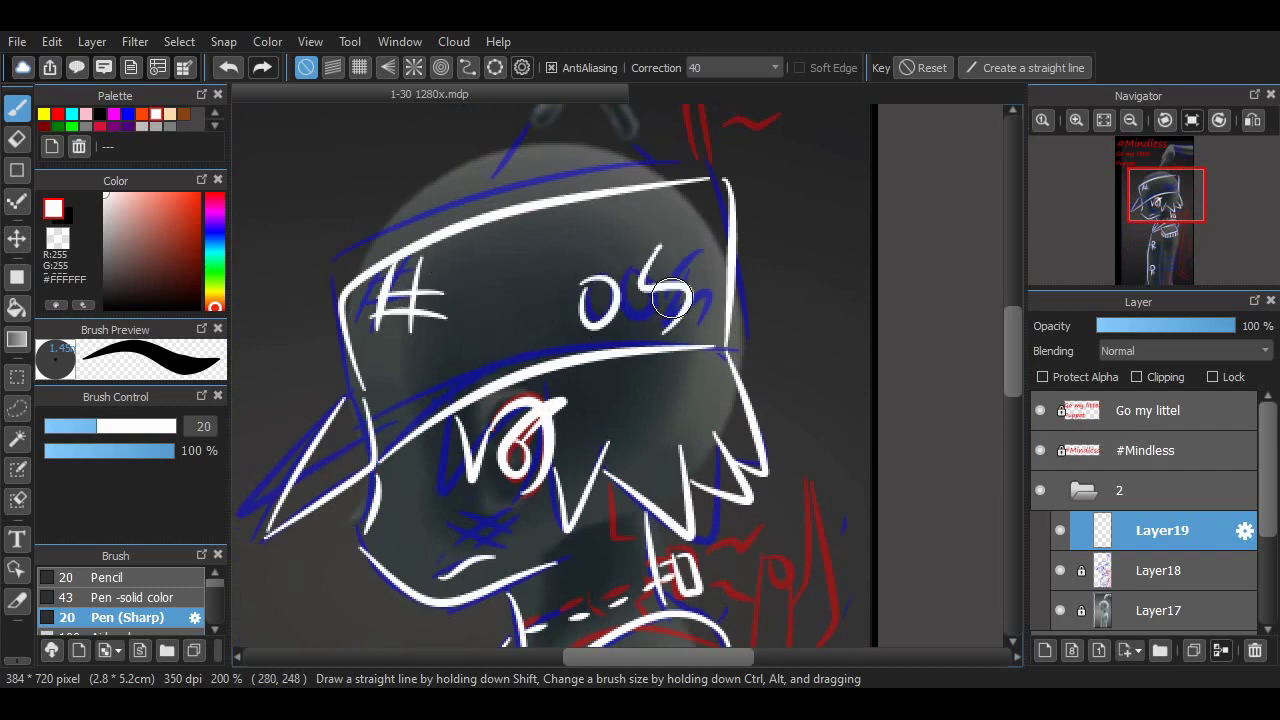
scroll(776, 310, down, 8)
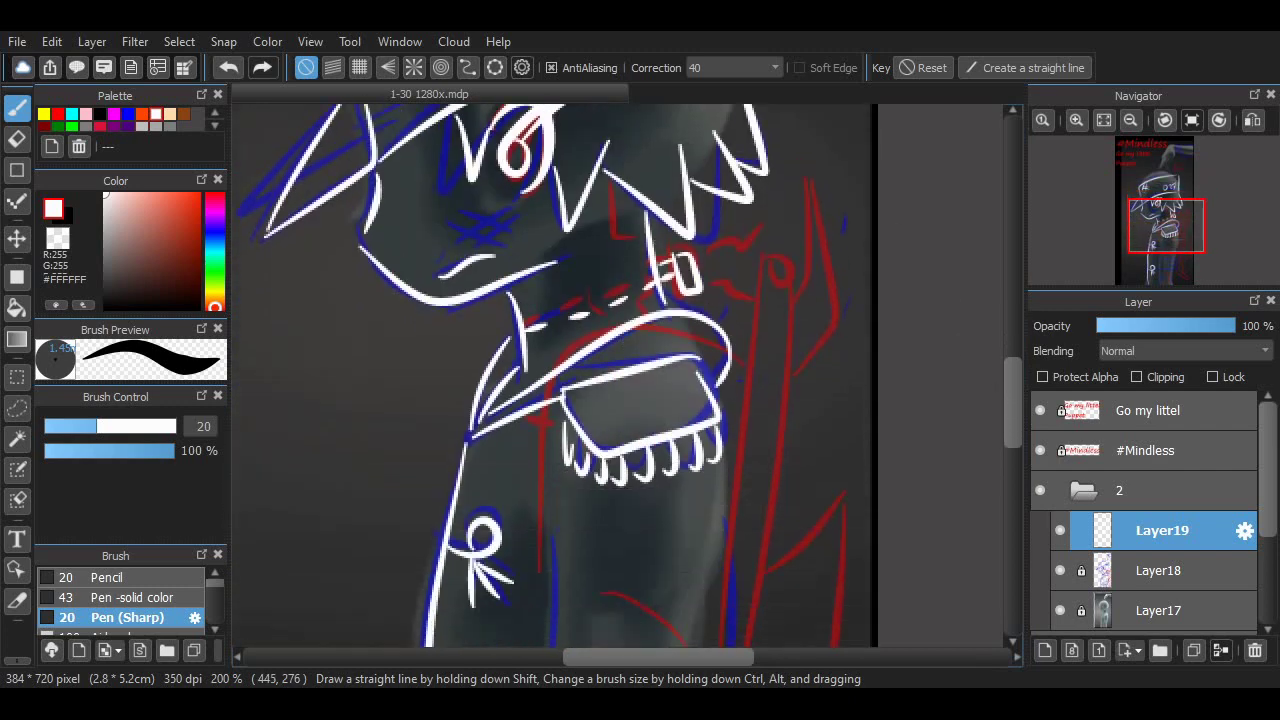
scroll(993, 393, up, 10)
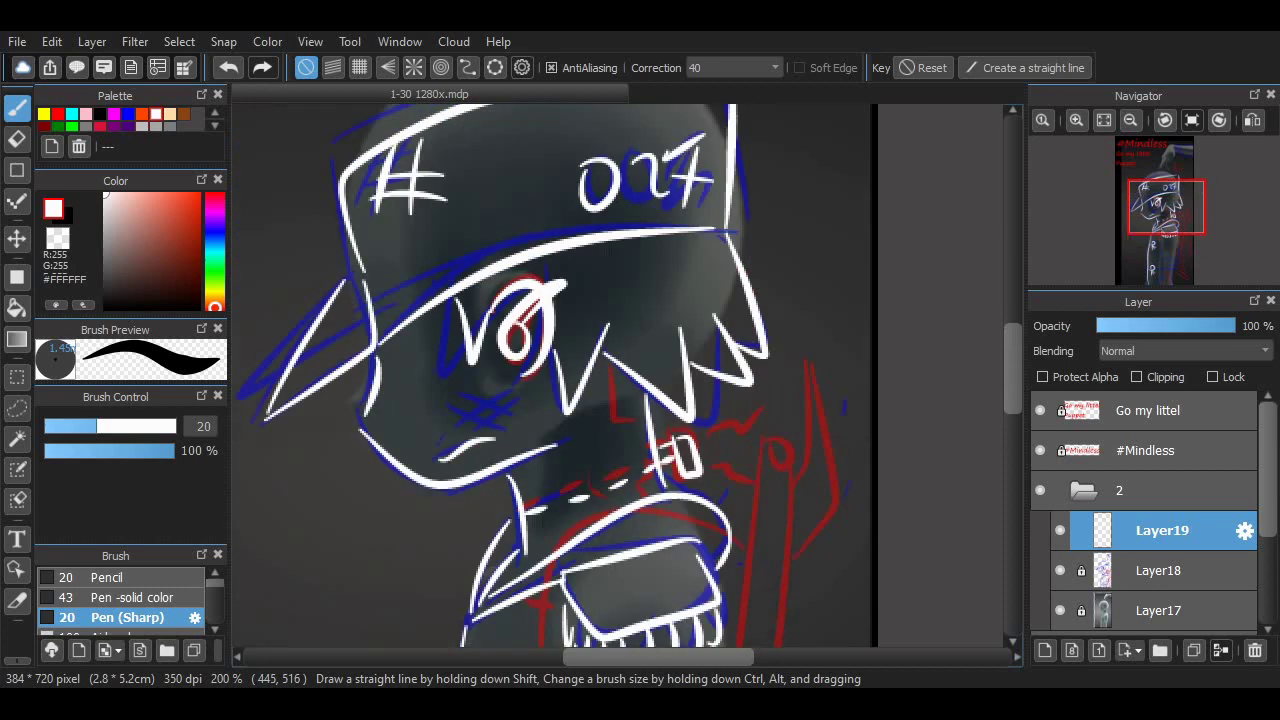
Outline the pointing index finger of the hand above the cap in white, with the short arc at its base.
scroll(993, 393, up, 3)
click(1131, 120)
drag(607, 279, 543, 420)
click(1077, 120)
key(ctrl+z)
mouse_move(605, 254)
mouse_down()
mouse_move(540, 391)
mouse_move(483, 463)
mouse_move(459, 421)
mouse_move(529, 246)
mouse_up()
key(ctrl+z)
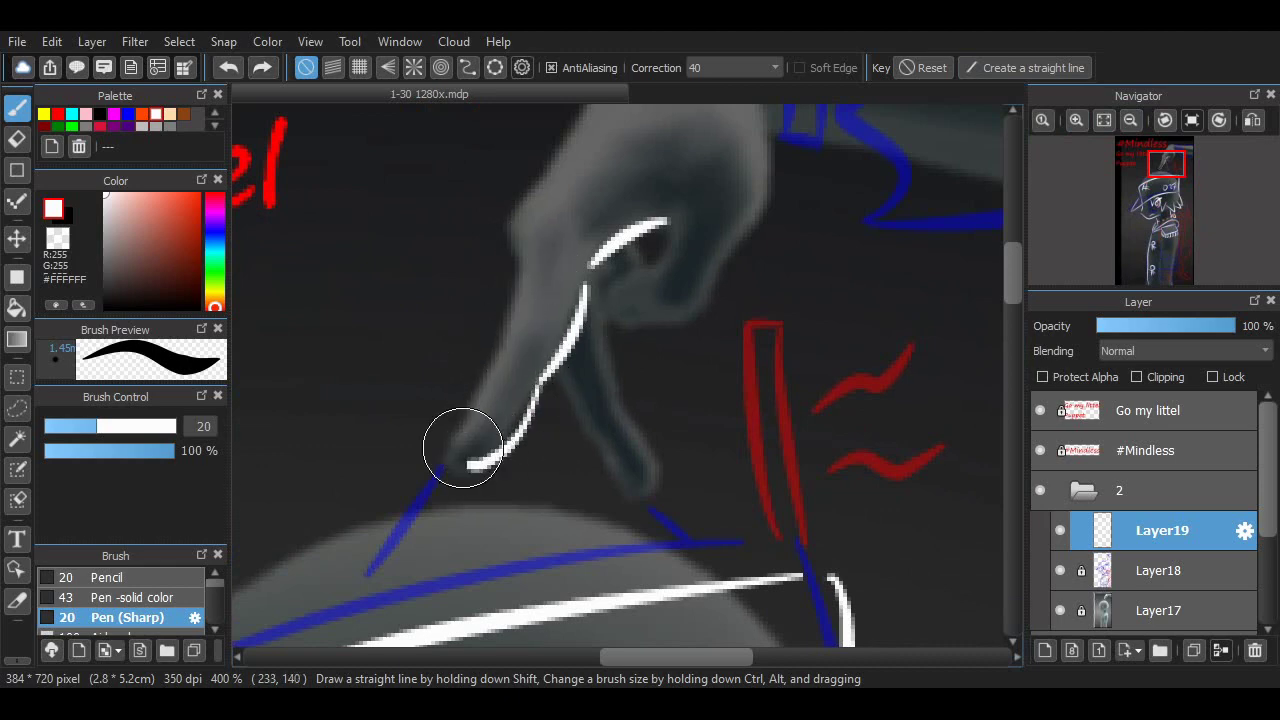
drag(500, 340, 525, 246)
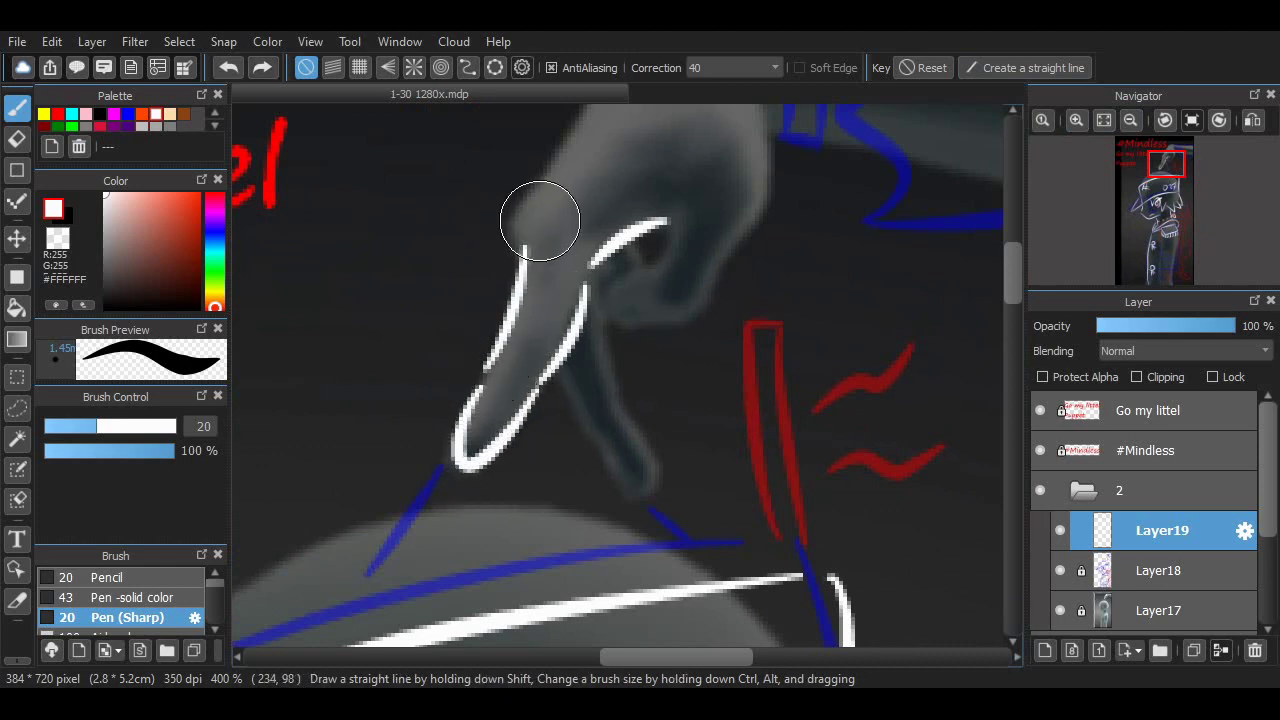
Outline the curled finger, the outer edge of the palm and the second hanging finger of the hand in white.
click(662, 234)
drag(660, 232, 695, 310)
drag(715, 285, 760, 170)
drag(600, 325, 665, 462)
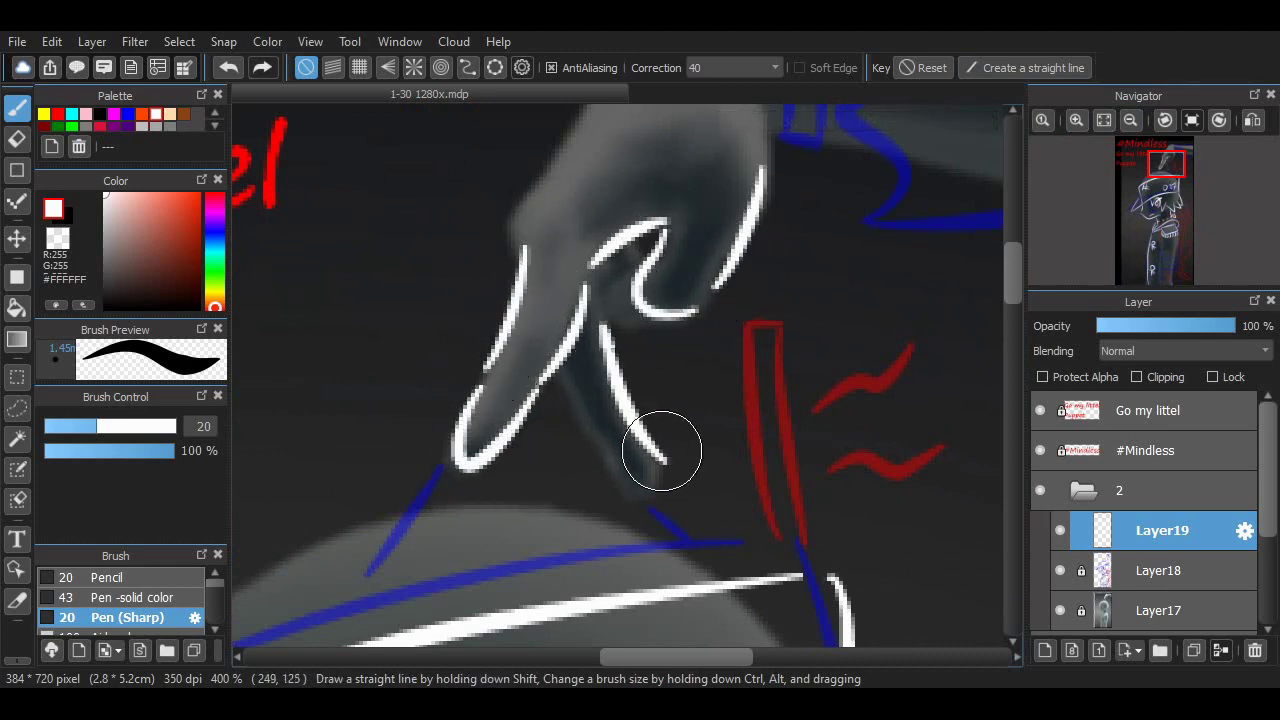
drag(569, 386, 660, 470)
key(ctrl+z)
mouse_move(566, 370)
mouse_down()
mouse_move(658, 457)
mouse_move(589, 434)
mouse_move(666, 476)
mouse_up()
key(ctrl+z)
drag(588, 428, 660, 478)
key(ctrl+z)
Outline the back of the hand up to the wrist and extend the palm's outer edge in white.
drag(1013, 287, 1013, 252)
key(ctrl+z)
drag(743, 346, 765, 470)
mouse_move(517, 508)
mouse_down()
mouse_move(688, 277)
mouse_move(714, 287)
mouse_move(617, 360)
mouse_move(708, 286)
mouse_up()
key(ctrl+z)
key(ctrl+z)
Ink the narrow band around the wrist in white and try a wavy edge for the sleeve opening.
drag(682, 657, 707, 657)
mouse_move(648, 292)
mouse_down()
mouse_move(711, 364)
mouse_move(690, 298)
mouse_up()
key(ctrl+z)
mouse_move(692, 297)
mouse_down()
mouse_move(651, 303)
mouse_move(724, 446)
mouse_up()
mouse_move(724, 446)
mouse_down()
mouse_move(697, 305)
mouse_move(611, 298)
mouse_move(665, 556)
mouse_up()
scroll(701, 566, right, 3)
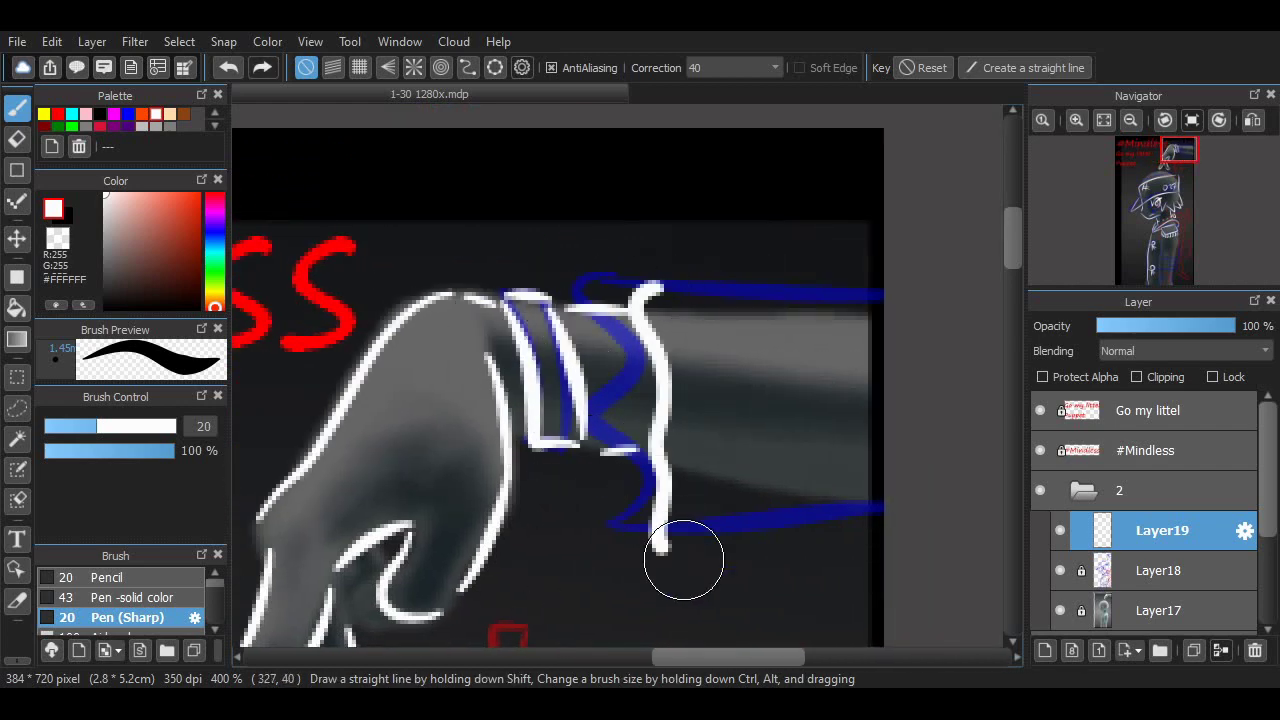
Redraw the sleeve opening as a jagged white edge and ink the sleeve's upper and lower outlines to the canvas border.
key(ctrl+z)
mouse_move(680, 272)
mouse_down()
mouse_move(634, 408)
mouse_move(661, 565)
mouse_up()
drag(624, 452, 659, 461)
drag(664, 568, 890, 520)
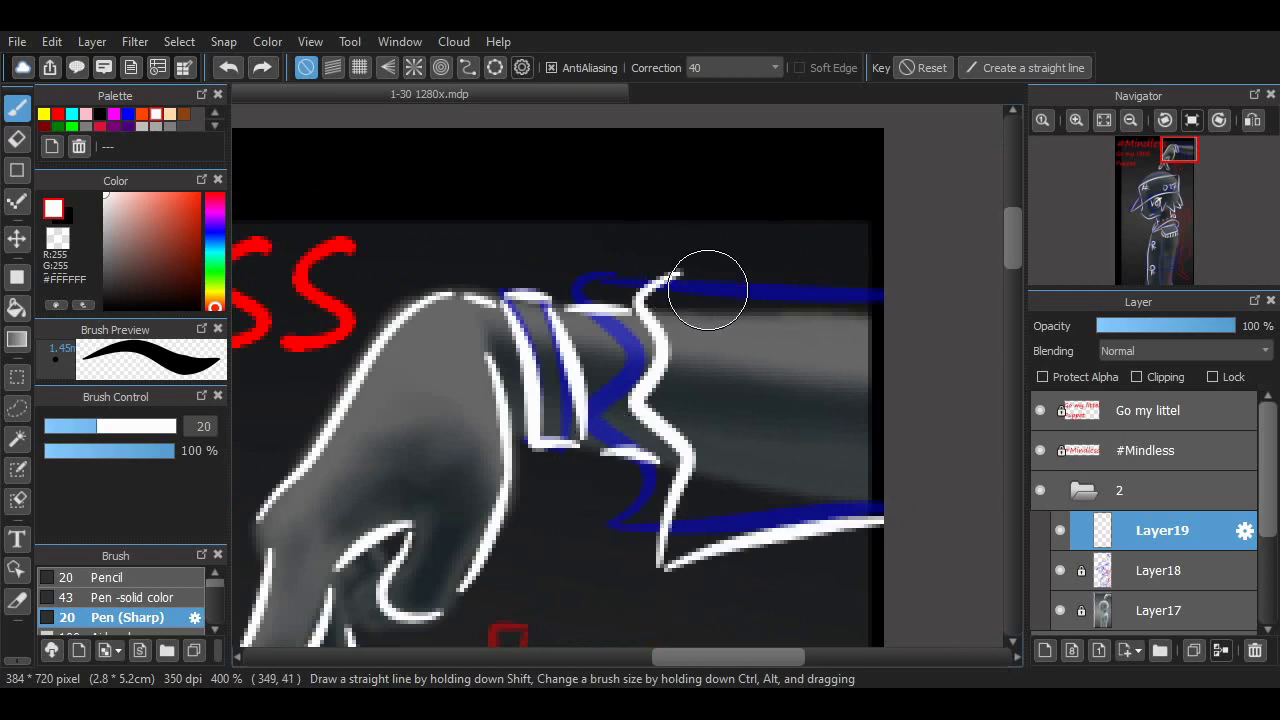
drag(708, 290, 880, 293)
Review the white line art without the sketch layers, and make Layer18 and Layer17 visible again.
scroll(757, 486, left, 4)
scroll(1005, 243, up, 5)
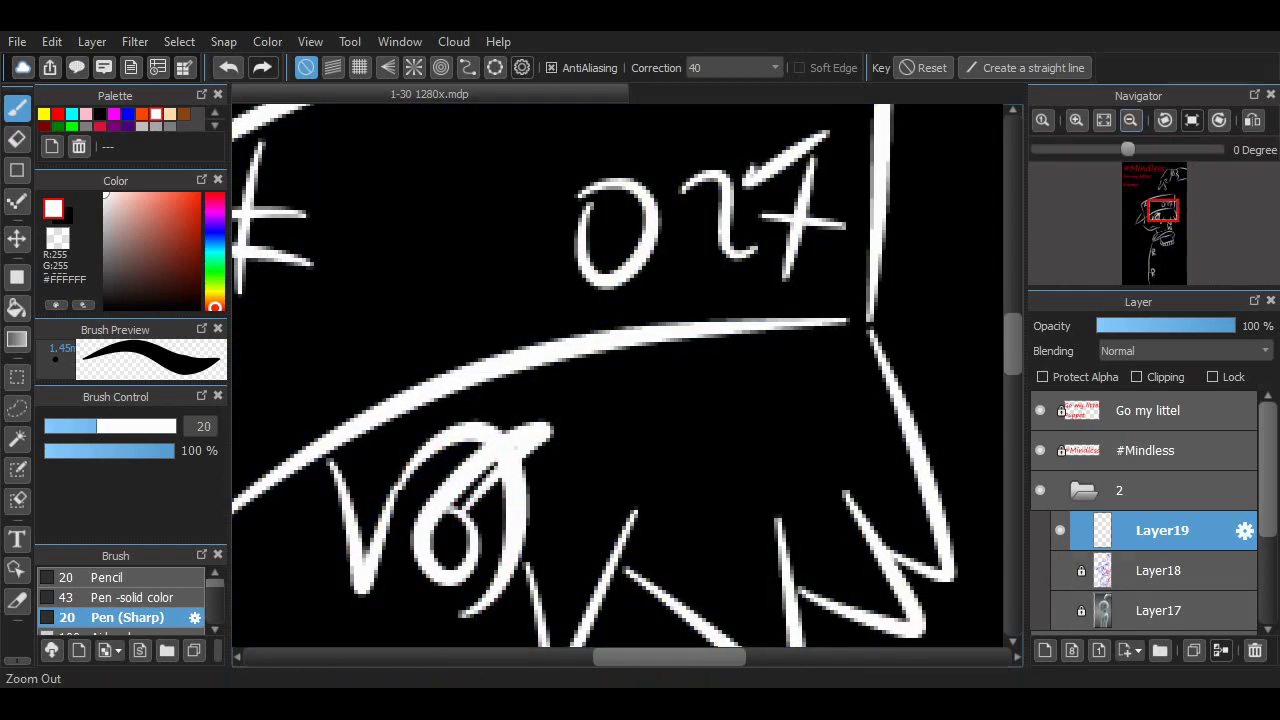
click(1104, 120)
click(1060, 571)
click(1060, 611)
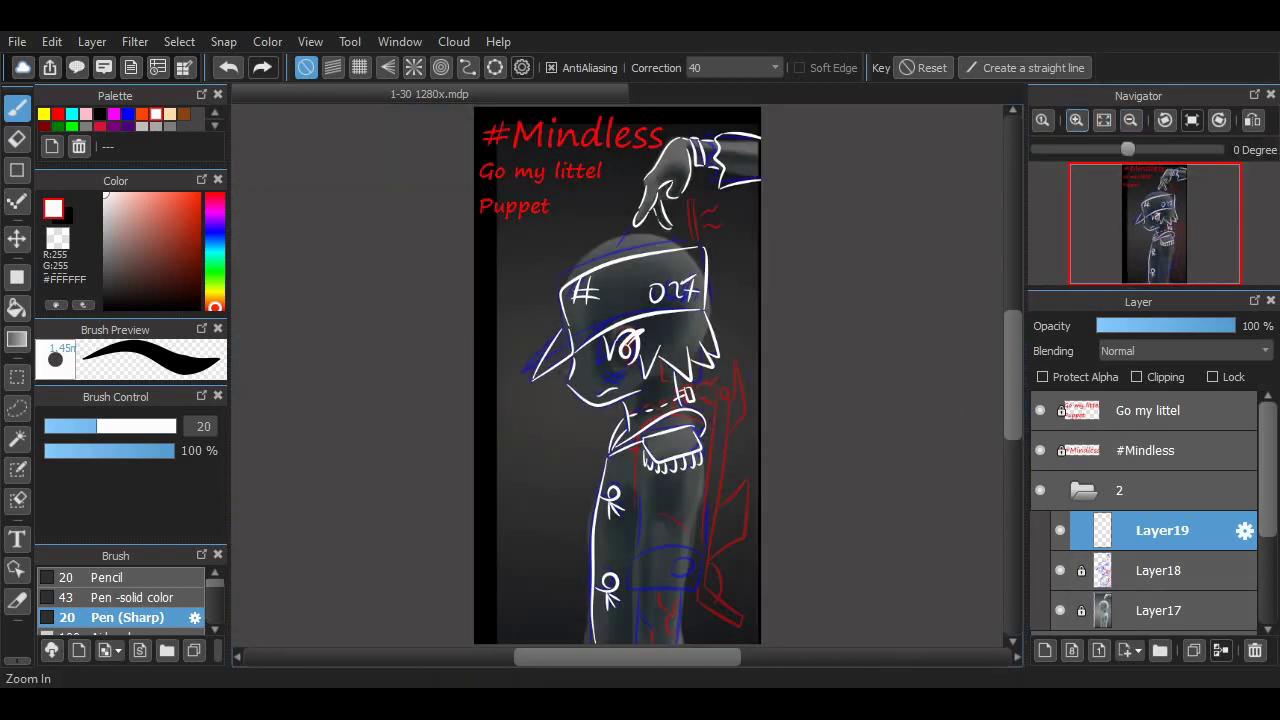
Ink the wide armband on the lower arm in white with a curved upper edge and rounded lower corners.
click(1076, 120)
click(1076, 120)
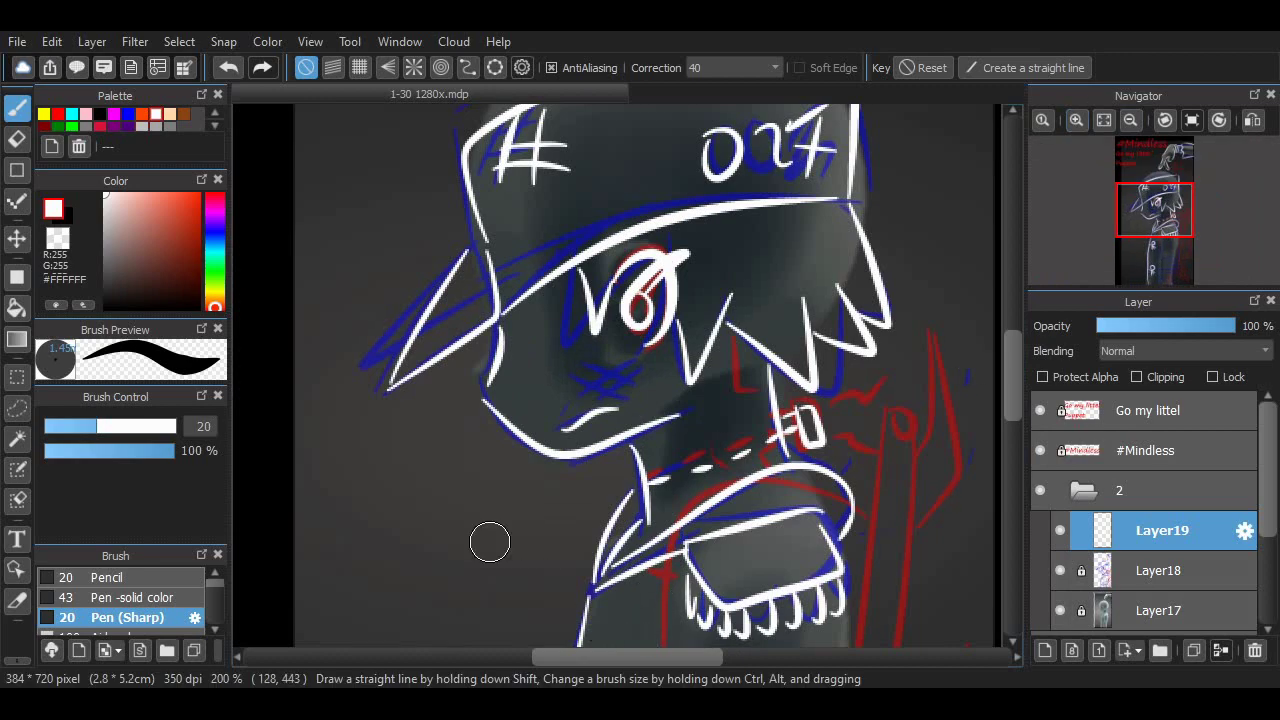
key(ctrl+plus)
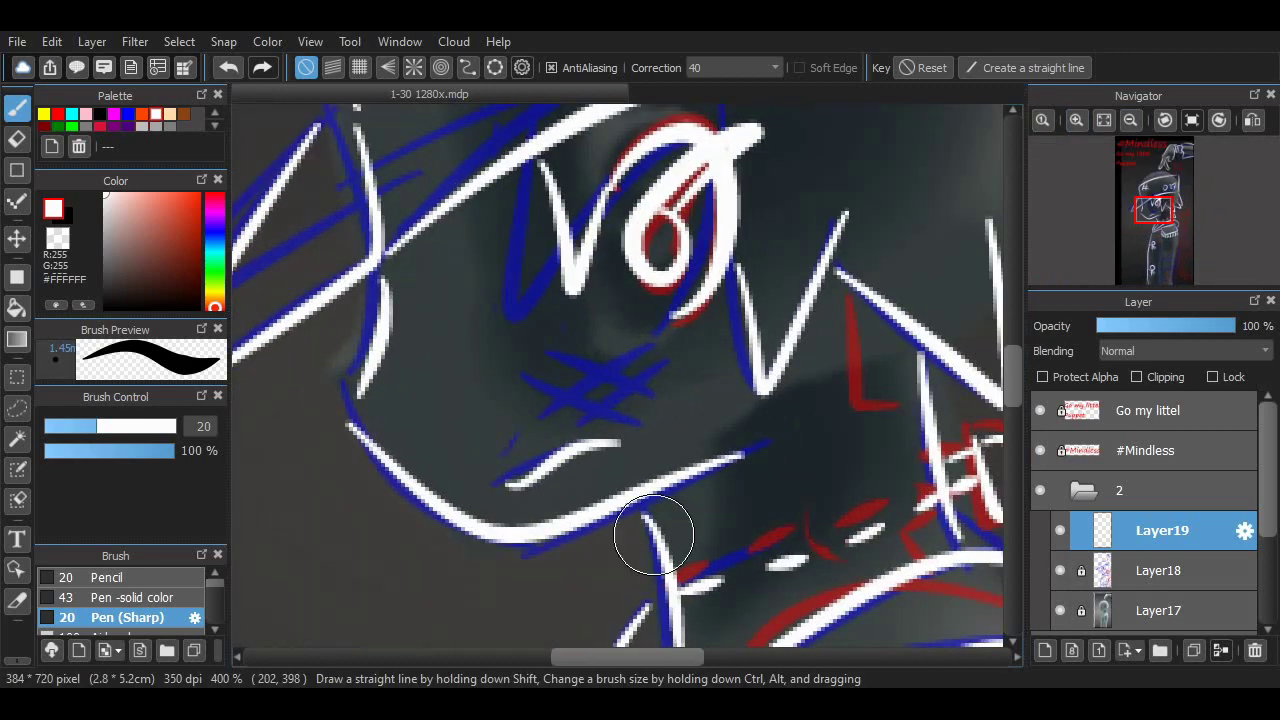
scroll(654, 531, down, 10)
drag(518, 371, 798, 324)
mouse_move(515, 375)
mouse_down()
mouse_move(792, 352)
mouse_move(799, 338)
mouse_up()
Ink a round button in a U-shaped strap on the armband and erase the armband's upper edge inside the strap.
mouse_move(712, 354)
mouse_down()
mouse_move(766, 374)
mouse_move(765, 361)
mouse_up()
key(ctrl+z)
mouse_move(709, 236)
mouse_down()
mouse_move(708, 377)
mouse_move(755, 248)
mouse_up()
key(ctrl+z)
mouse_move(701, 211)
mouse_down()
mouse_move(743, 371)
mouse_move(689, 400)
mouse_up()
key(ctrl+z)
drag(683, 246, 746, 253)
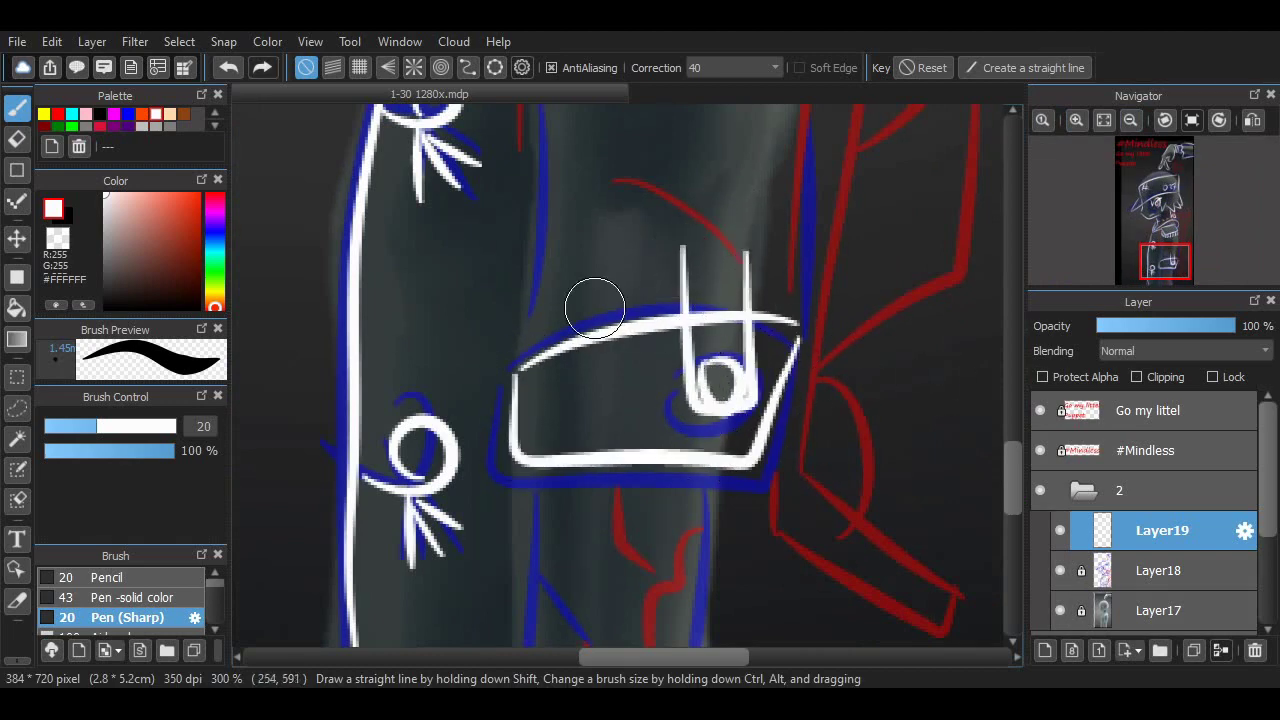
key(e)
key(b)
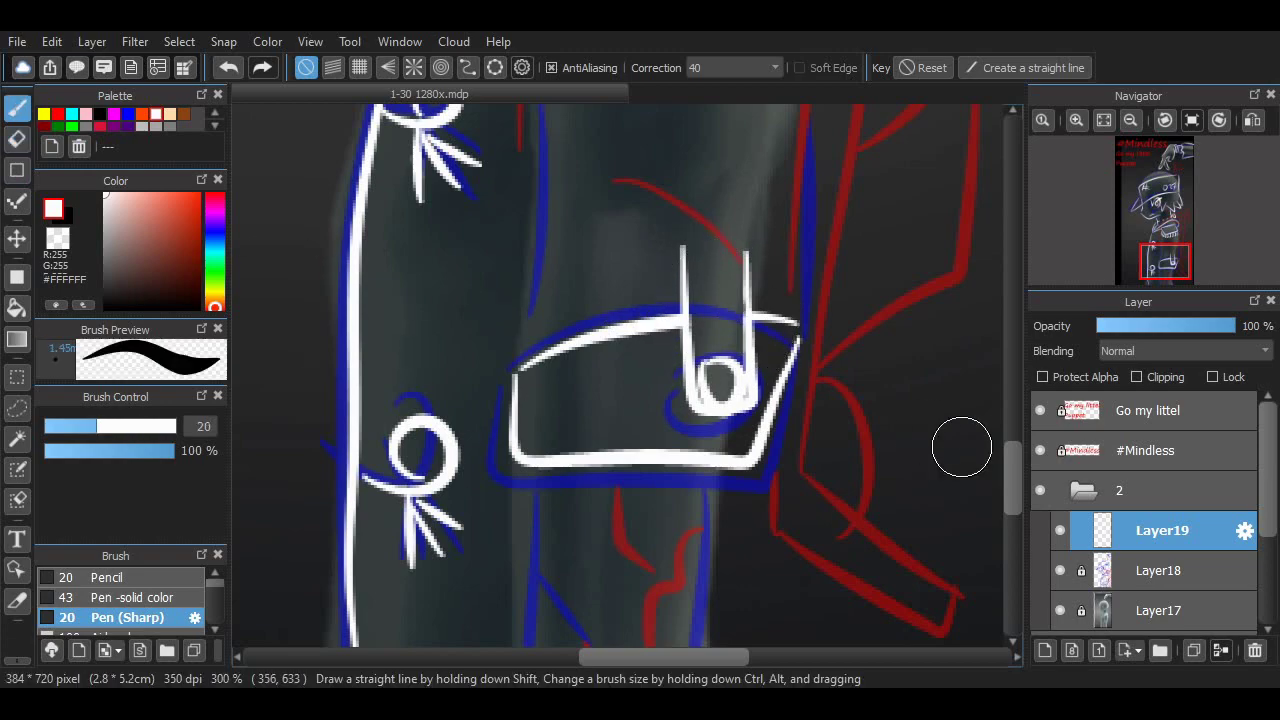
Ink both sides of the arm in white above and below the armband.
scroll(509, 366, up, 5)
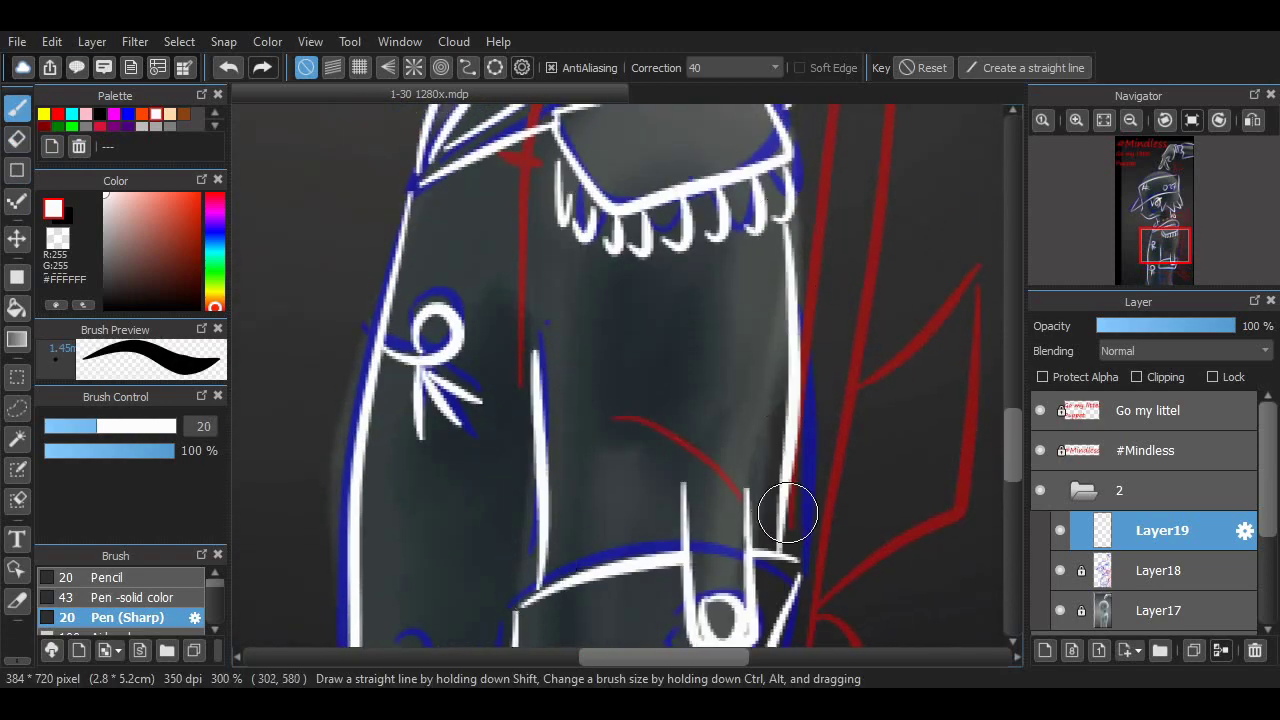
scroll(800, 480, down, 5)
drag(716, 388, 706, 605)
drag(562, 372, 549, 605)
Ink the narrow strip rising from the cap's back corner and a wavy line beside it in white.
scroll(988, 420, up, 15)
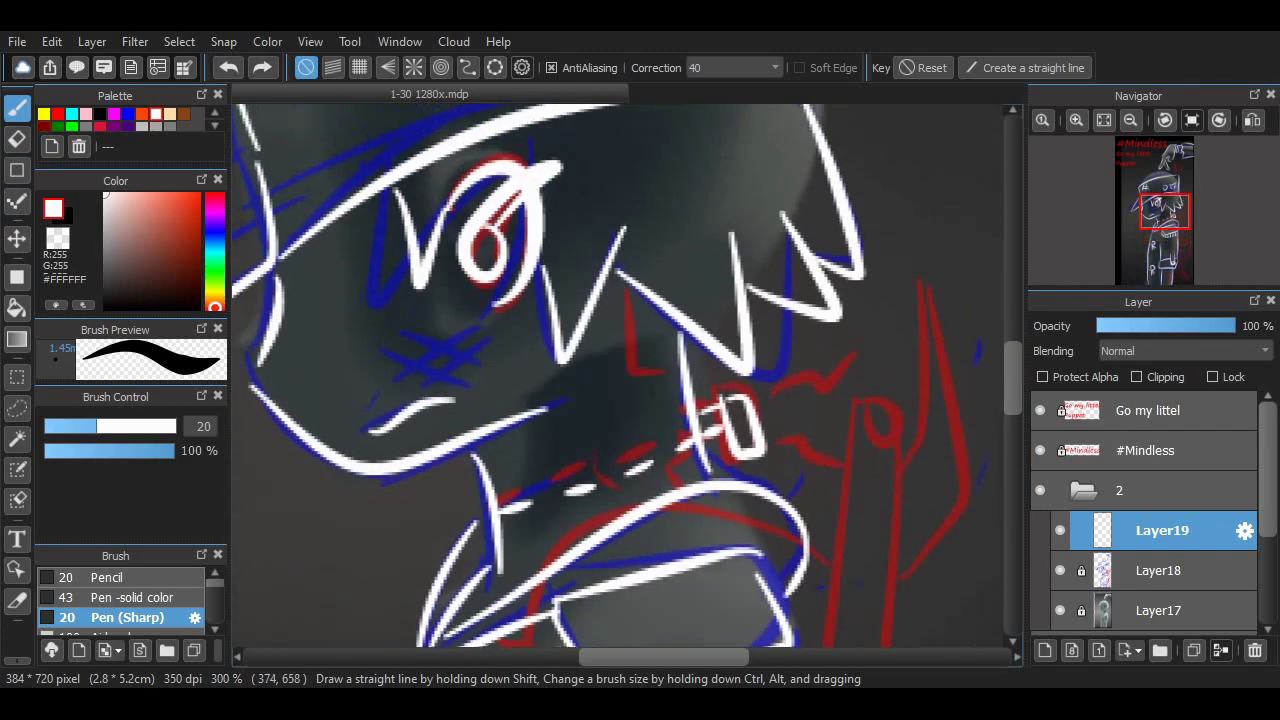
scroll(573, 380, down, 1)
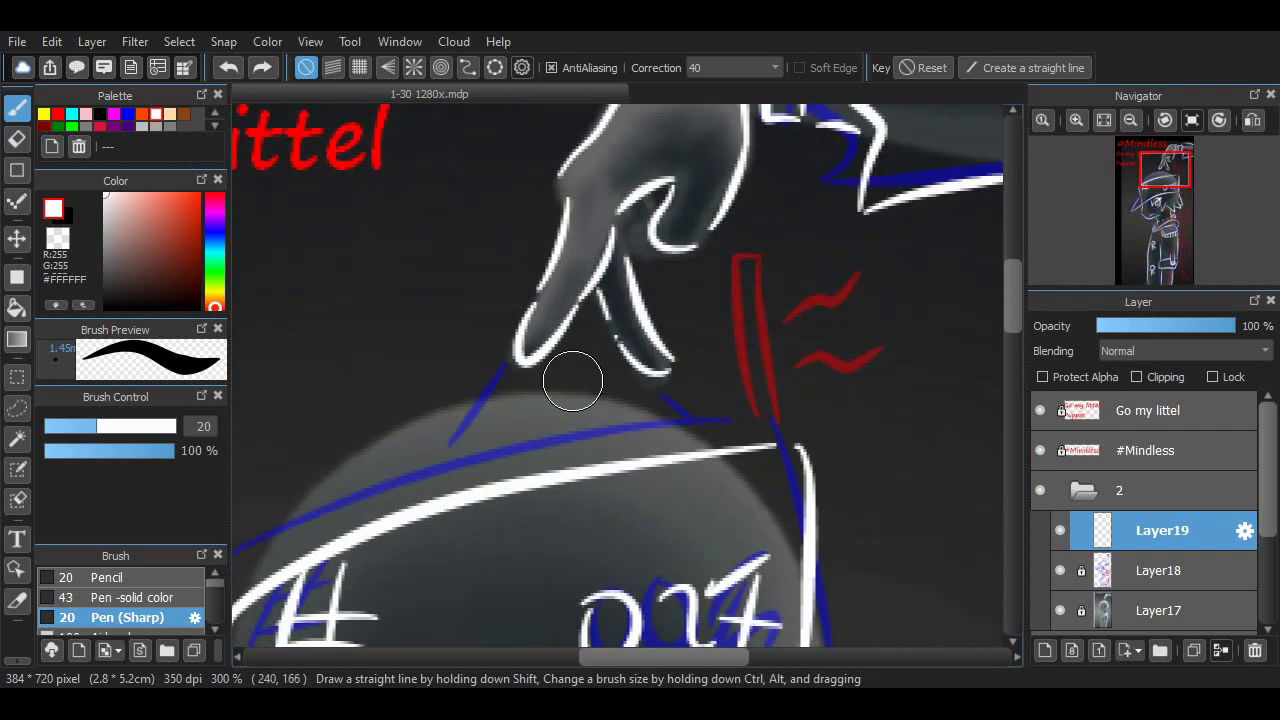
key(ctrl+z)
drag(777, 325, 796, 440)
key(ctrl+z)
mouse_move(776, 430)
mouse_down()
mouse_move(757, 337)
mouse_move(799, 444)
mouse_up()
drag(814, 328, 866, 296)
key(ctrl+z)
Ink the long white arc that rises along the arm and curves over the shoulder plate toward the pole.
scroll(521, 417, down, 14)
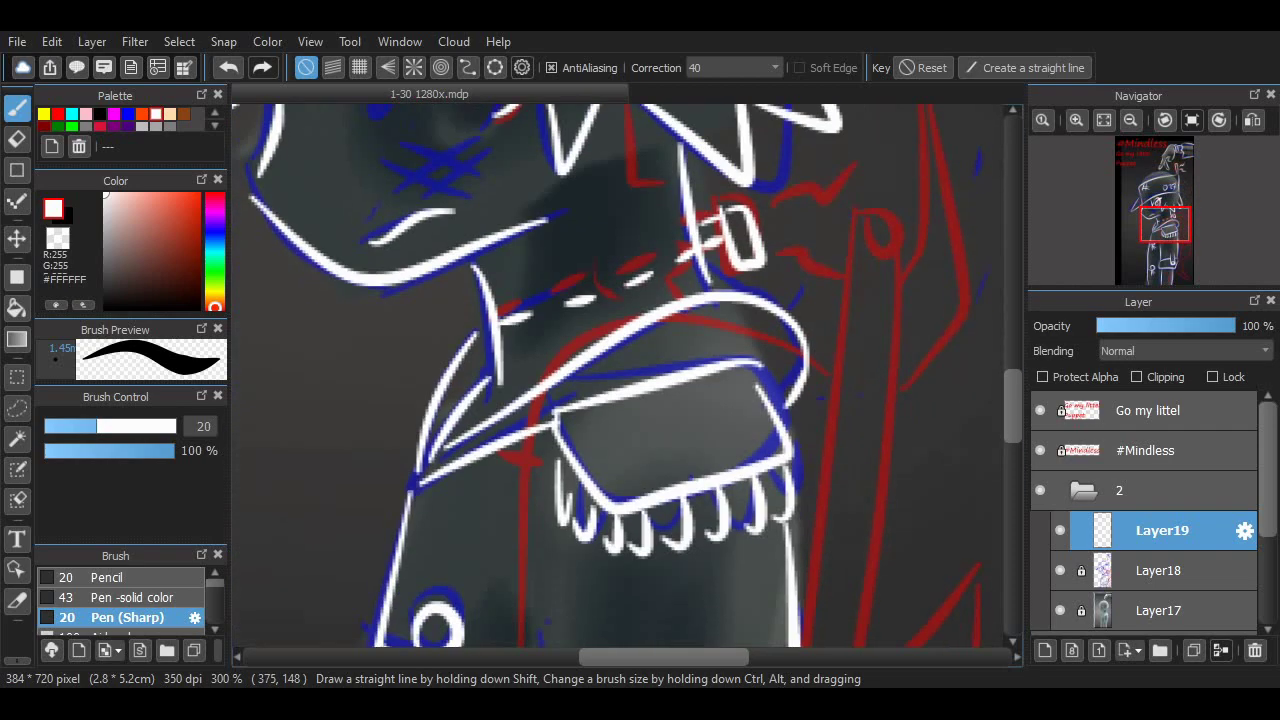
mouse_move(395, 580)
mouse_down()
mouse_move(433, 304)
mouse_move(684, 320)
mouse_move(584, 246)
mouse_move(399, 362)
mouse_move(712, 308)
mouse_up()
key(ctrl+z)
key(ctrl+z)
Ink the upper pole with its rounded tip and the pointed upper blade on its outer side in white.
scroll(751, 309, up, 3)
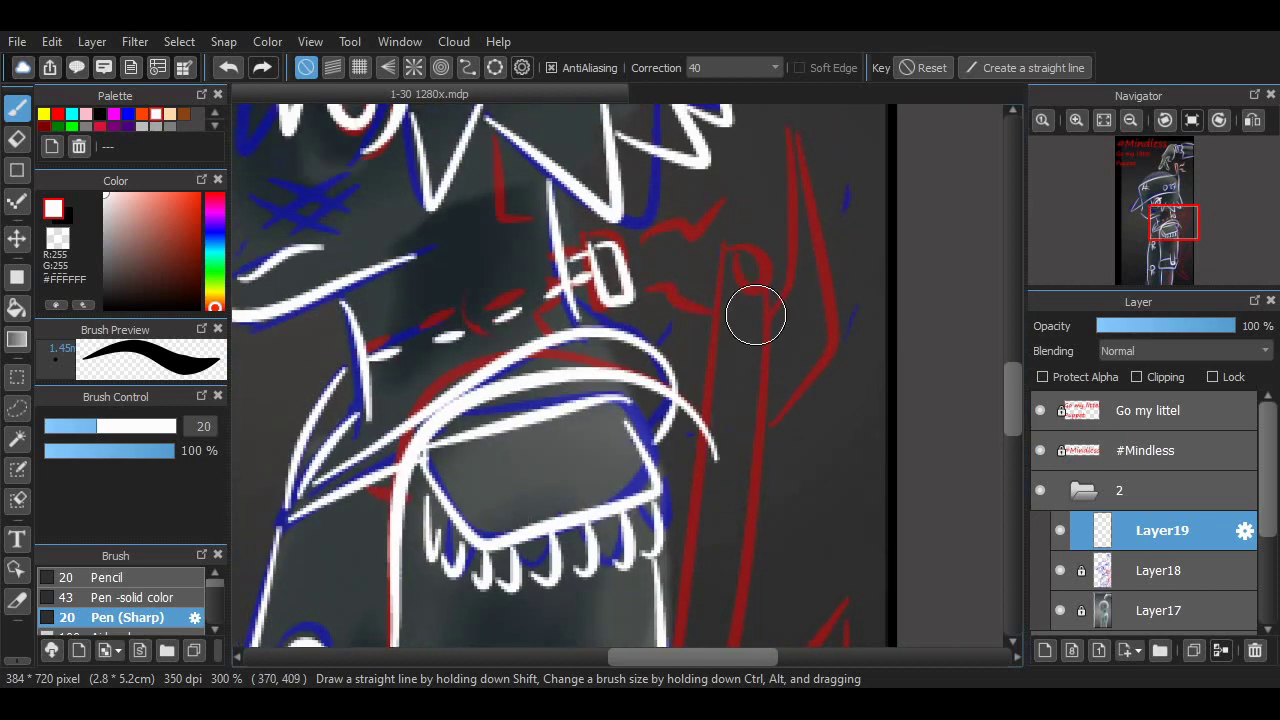
mouse_move(694, 600)
mouse_down()
mouse_move(732, 262)
mouse_move(738, 621)
mouse_up()
drag(766, 294, 778, 147)
mouse_move(776, 392)
mouse_down()
mouse_move(792, 364)
mouse_move(794, 153)
mouse_up()
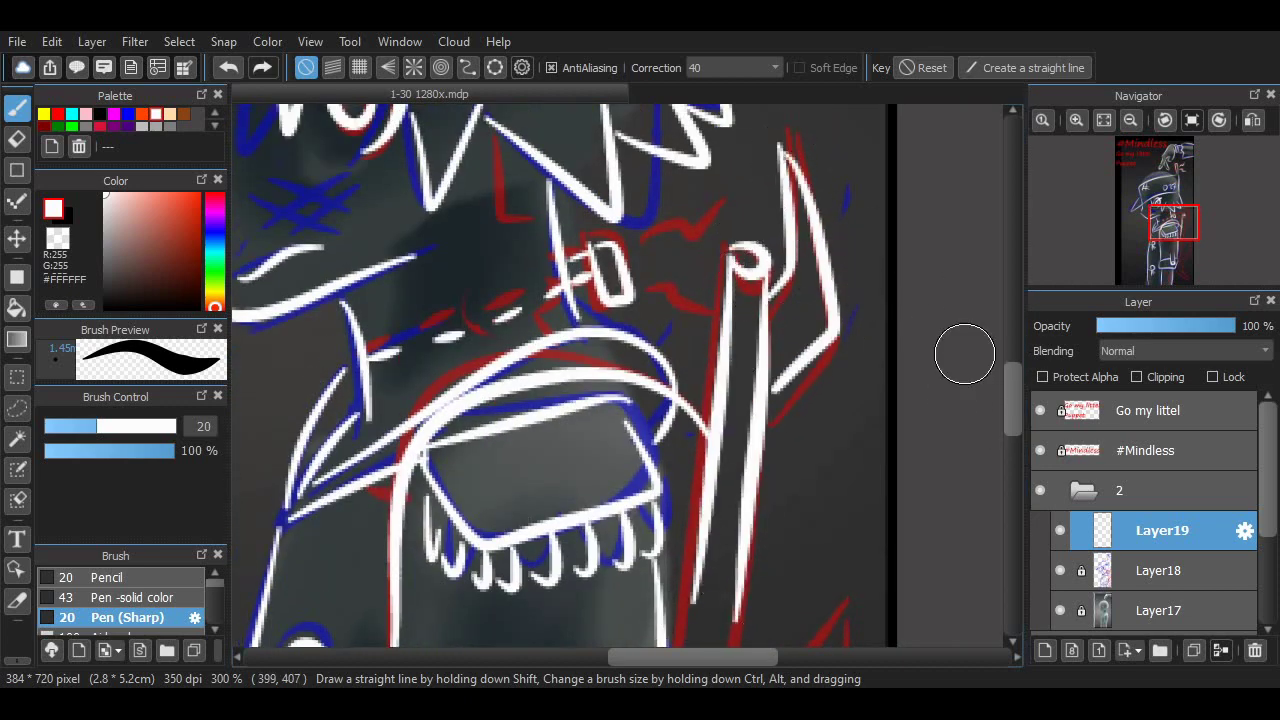
Ink the pole's joint and lower section in white and outline the pointed lower blade on its outer side.
drag(1013, 395, 1013, 448)
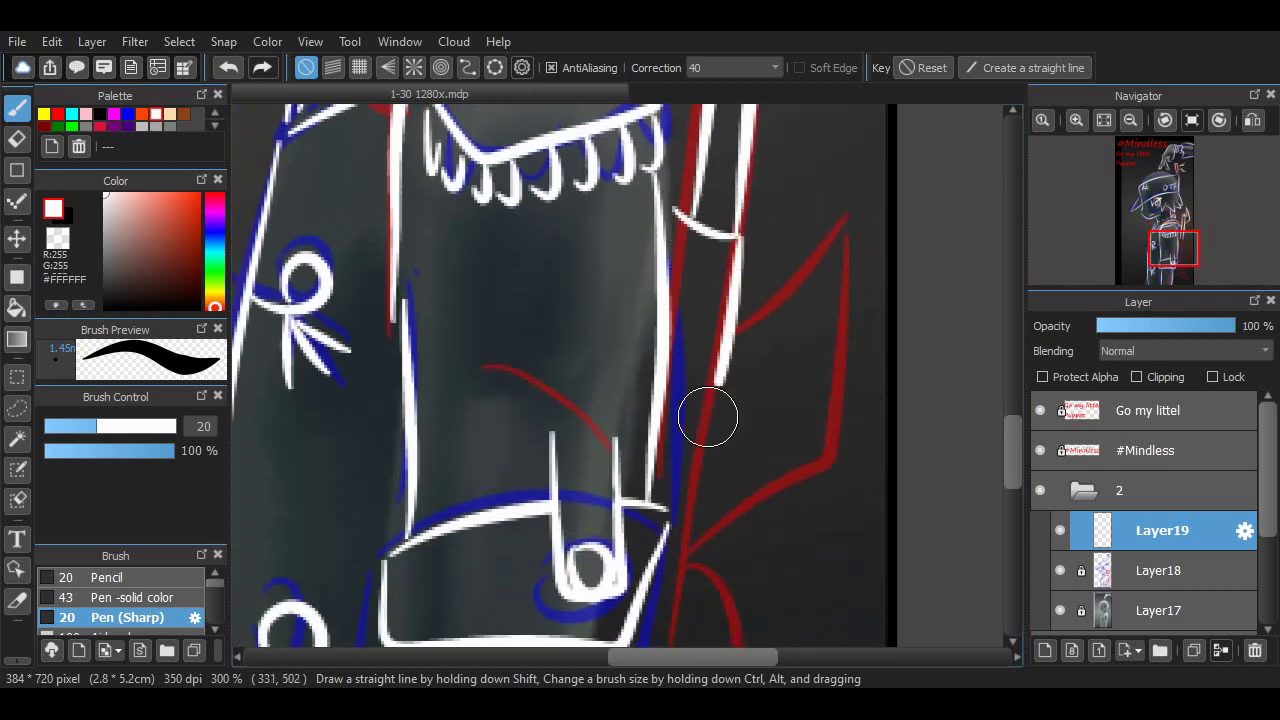
drag(829, 243, 690, 495)
scroll(690, 495, down, 2)
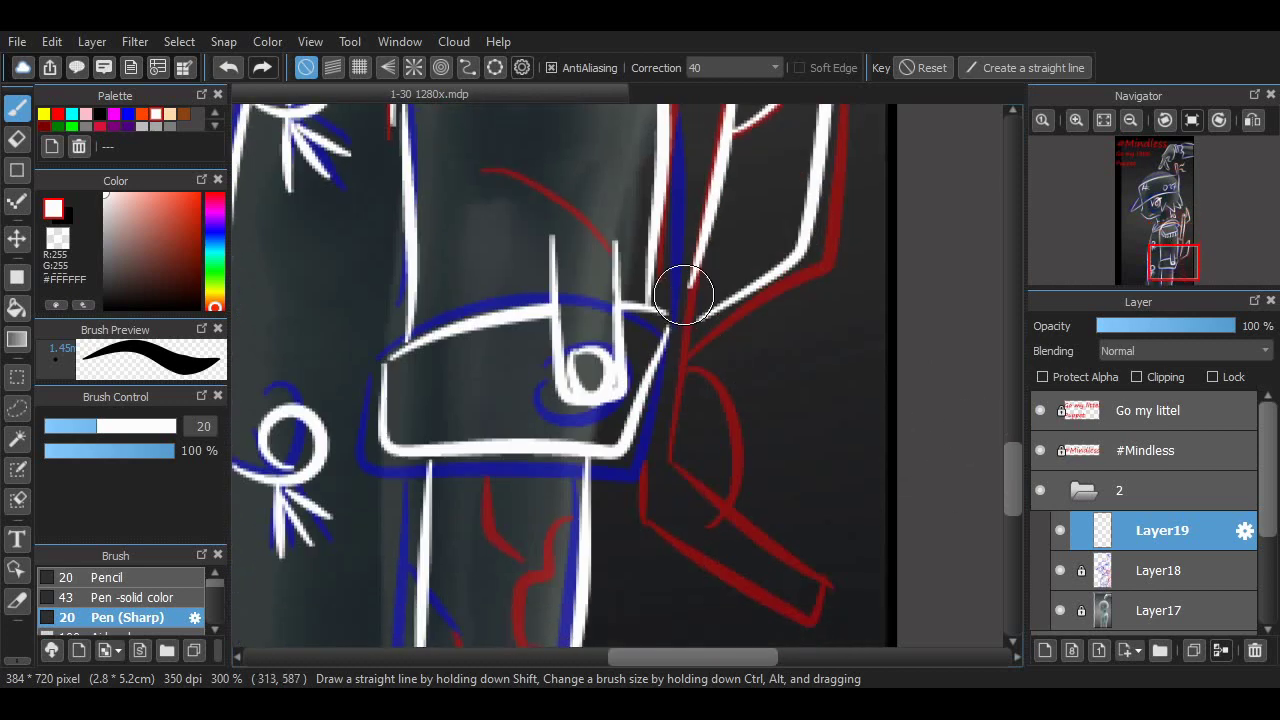
Ink the slanted lower blade beneath the pole's joint and the half-round curve beside it in white, following the red sketch.
drag(698, 373, 710, 470)
key(ctrl+z)
drag(688, 300, 670, 452)
mouse_move(672, 456)
mouse_down()
mouse_move(811, 549)
mouse_move(636, 521)
mouse_up()
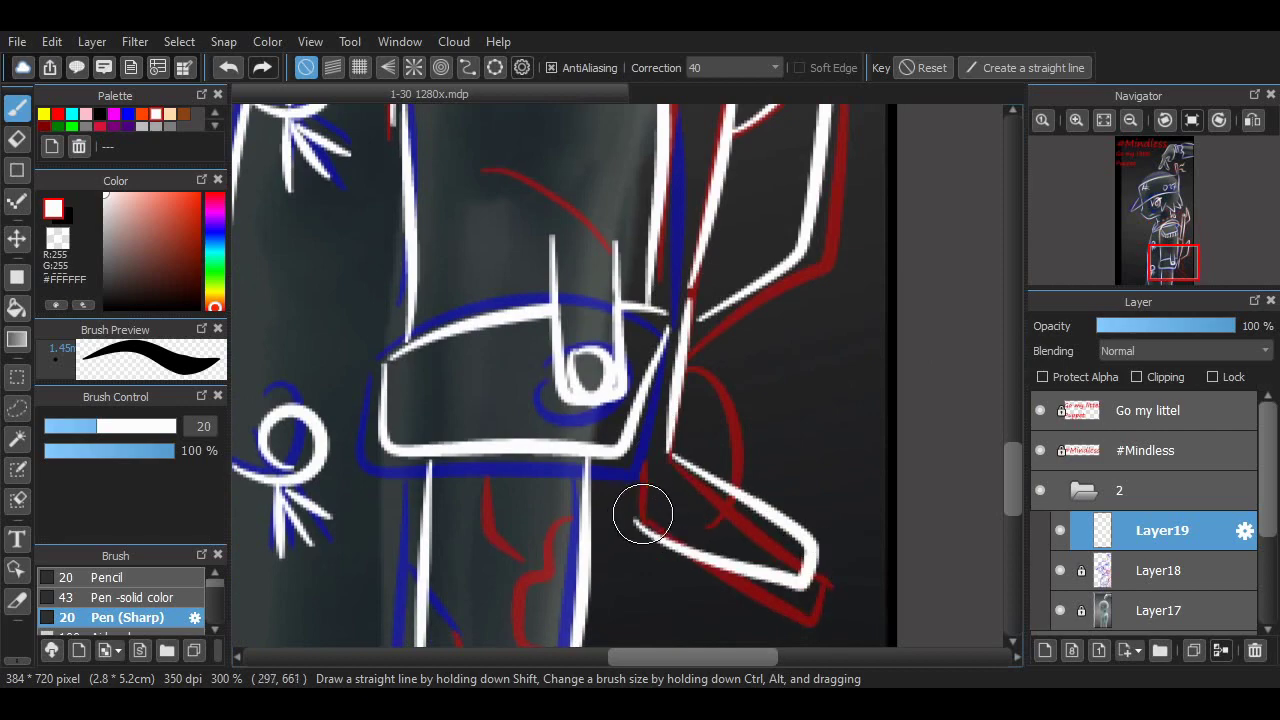
drag(631, 461, 605, 615)
mouse_move(603, 625)
mouse_down()
mouse_move(667, 548)
mouse_move(617, 620)
mouse_up()
key(ctrl+z)
key(ctrl+z)
drag(678, 368, 736, 480)
Ink the short white line off the fringed plate's upper outer corner and fit the whole drawing in view.
drag(1013, 466, 1013, 393)
drag(612, 348, 670, 365)
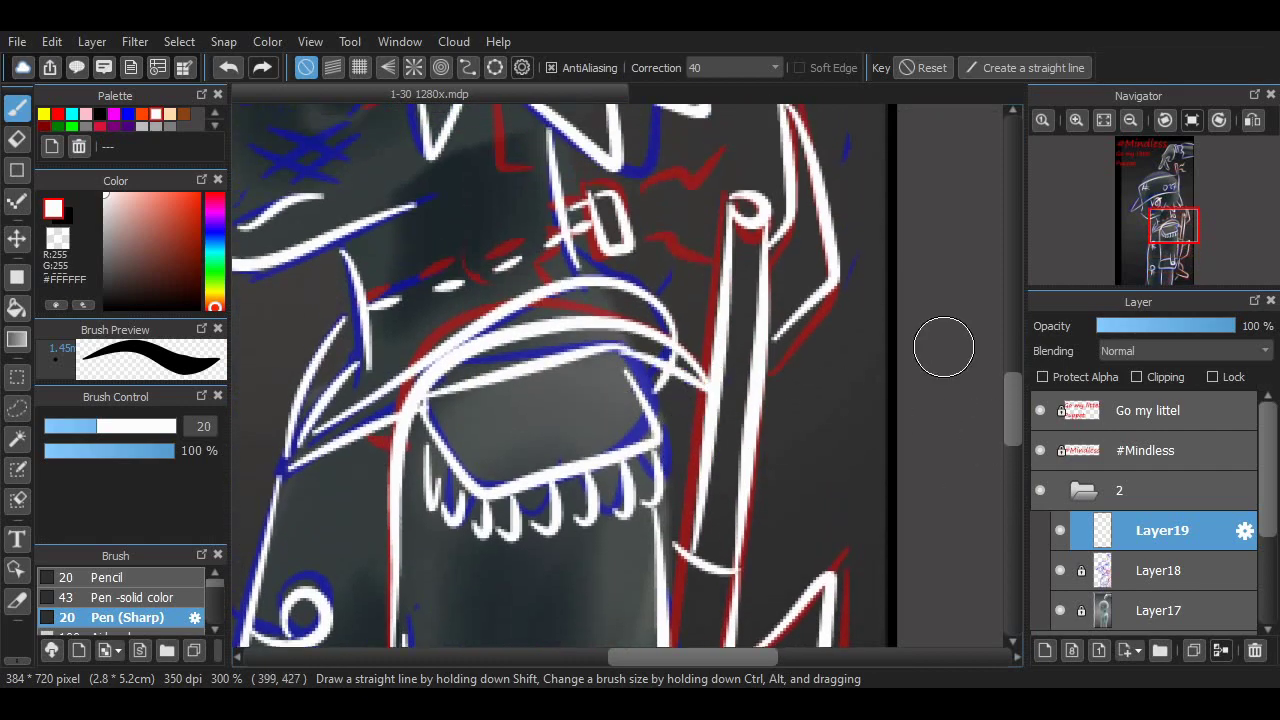
scroll(700, 450, down, 3)
drag(1013, 415, 1012, 262)
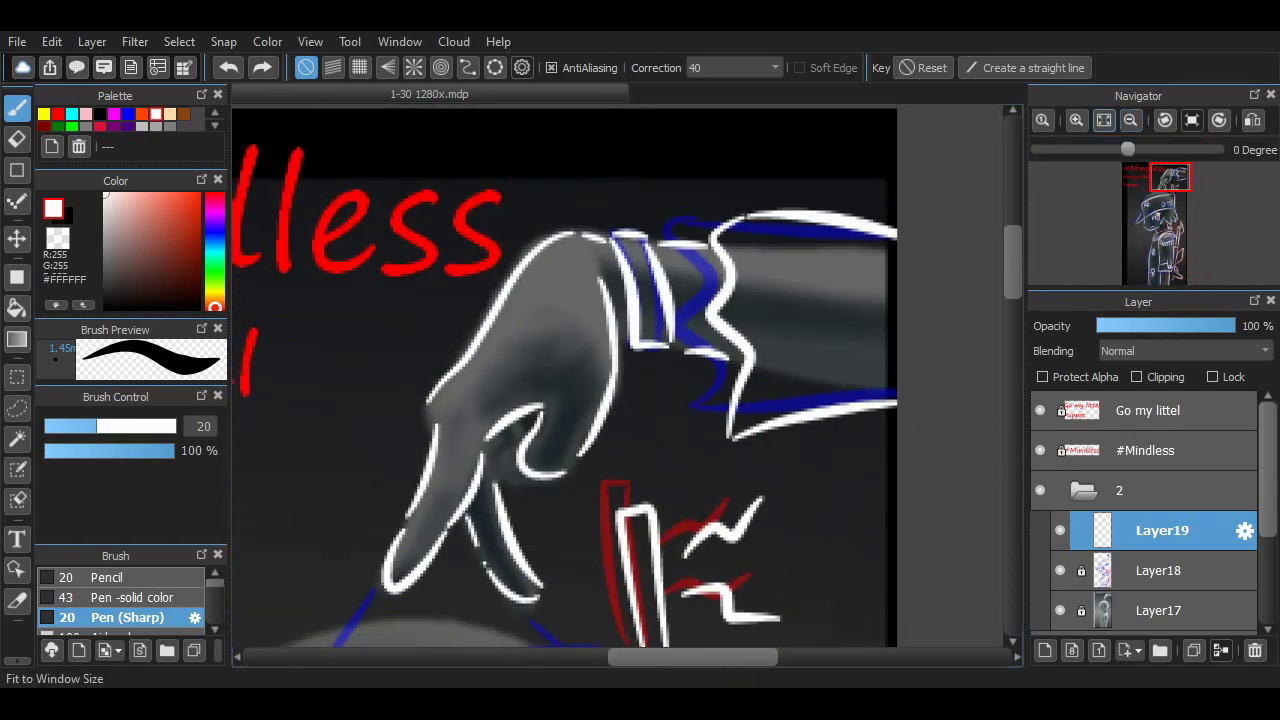
click(1104, 119)
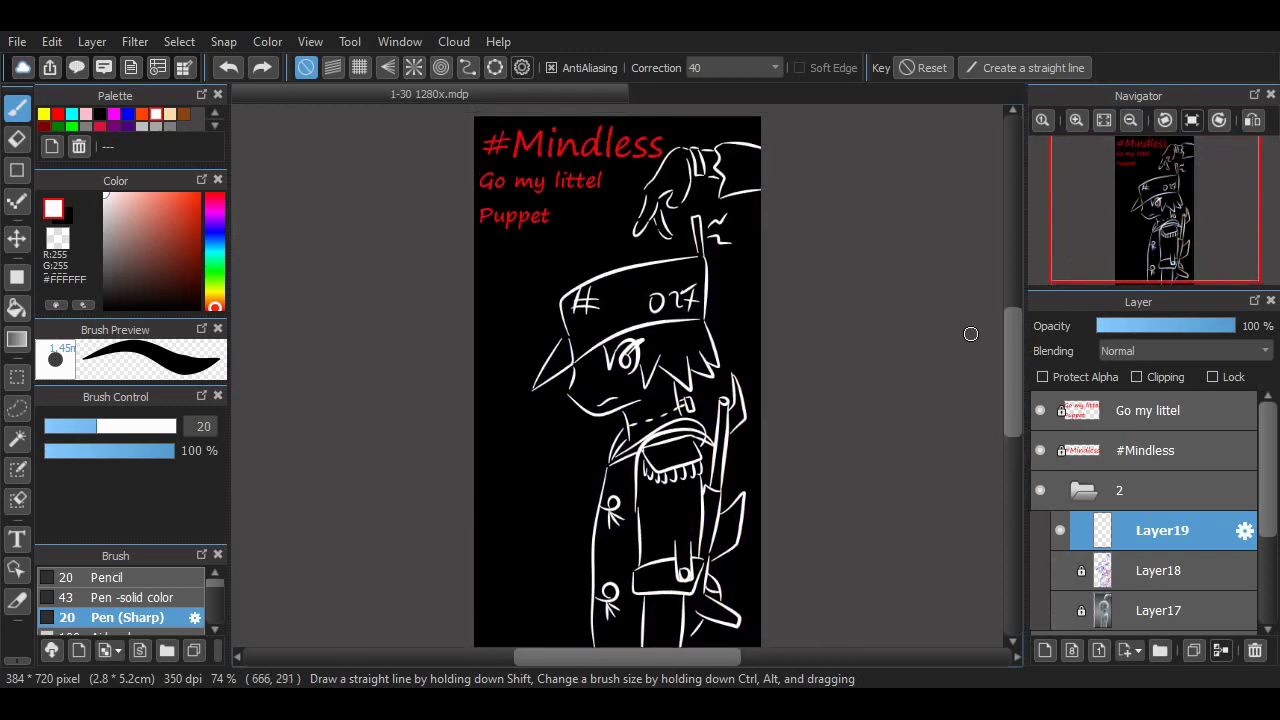
Add a new layer directly beneath Layer19 and make it active, with pure red #FF0000 as the brush colour.
click(58, 114)
click(1044, 650)
drag(1162, 531, 1162, 578)
click(1162, 531)
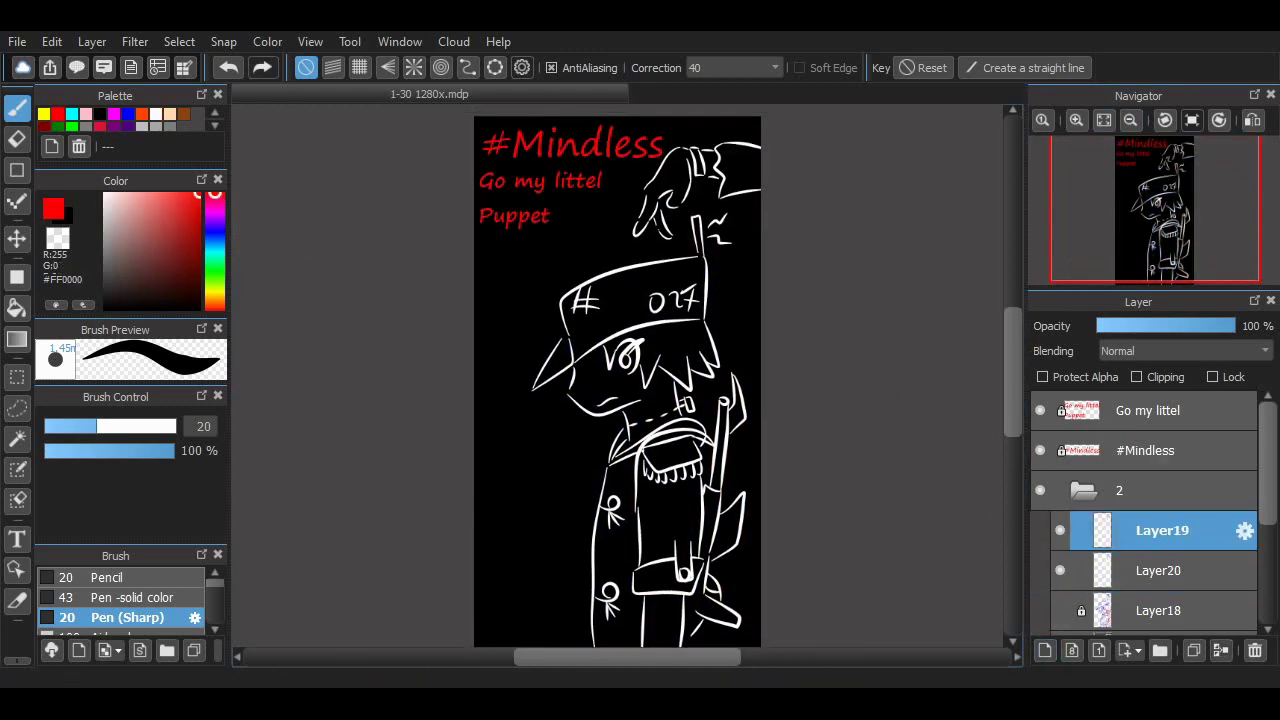
click(1160, 571)
Show the Layer18 sketch and paint two slanted red strokes on the cheek below the eye on Layer20.
click(1076, 120)
click(1076, 120)
click(1076, 120)
click(1076, 120)
click(1060, 611)
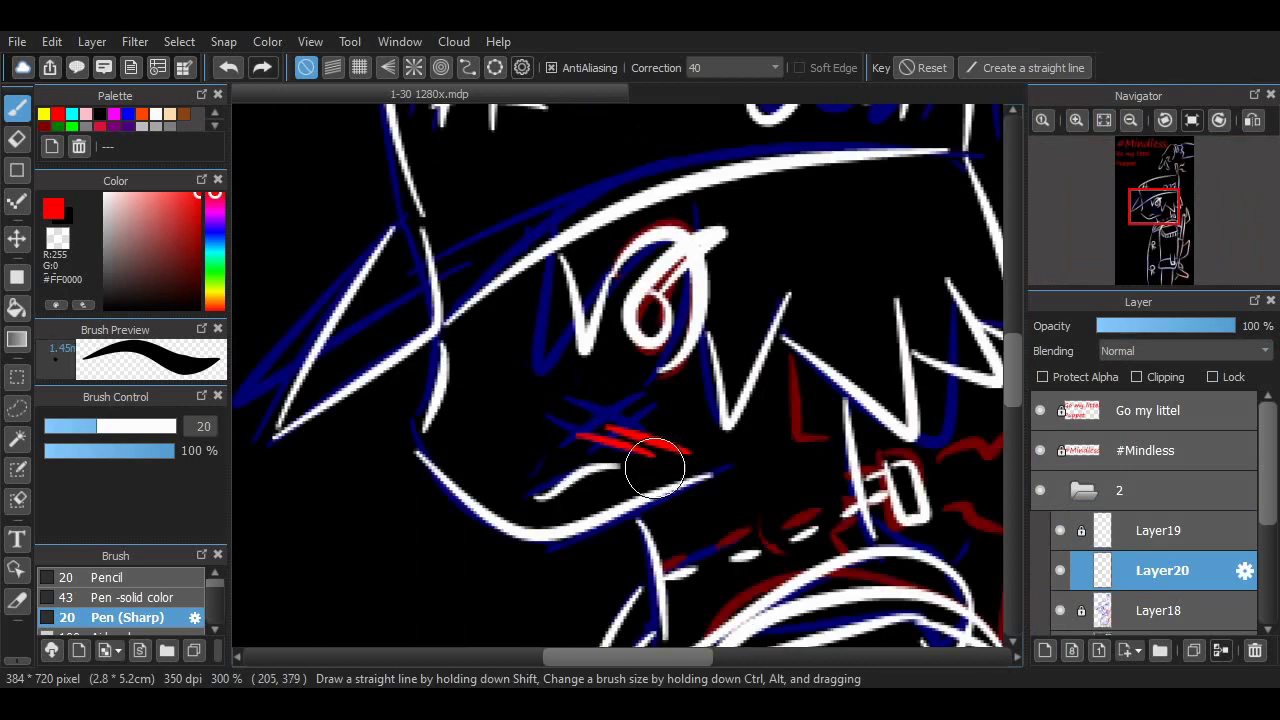
scroll(926, 390, down, 10)
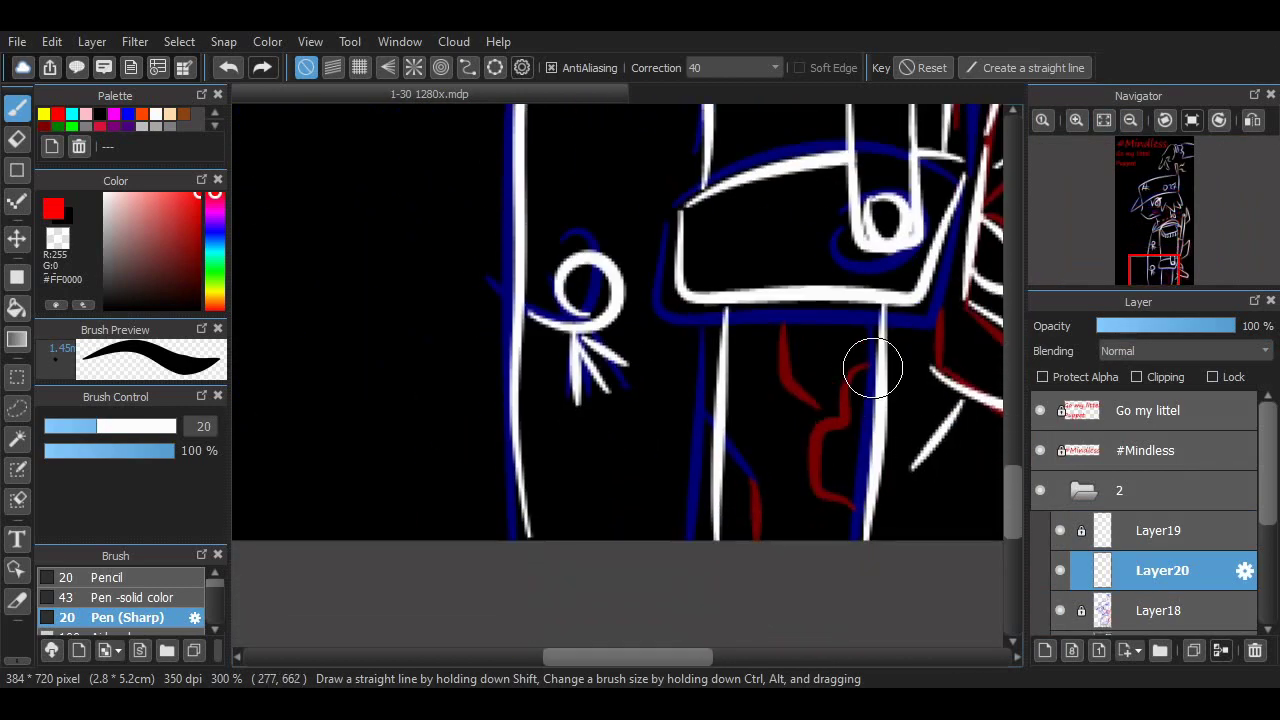
scroll(828, 428, up, 8)
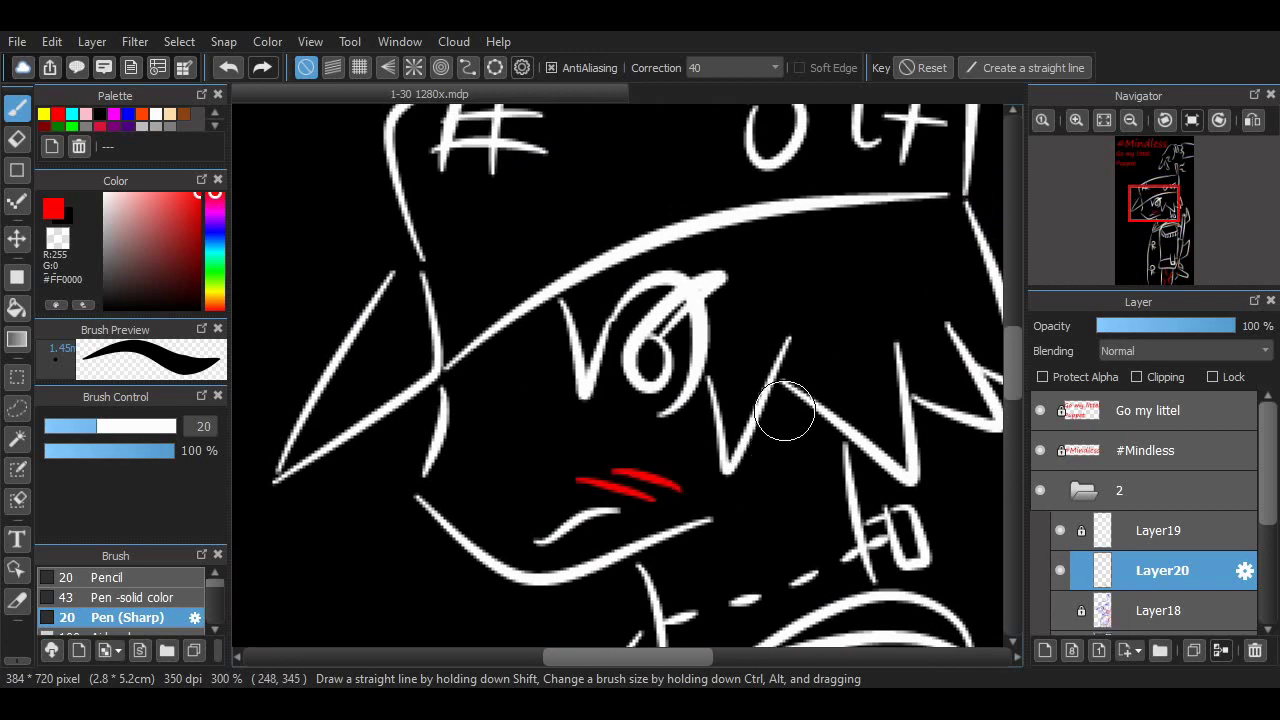
Paint a wavy red line and a diagonal red line on the leg below the belt, trimming the excess outside its outline.
scroll(835, 468, down, 5)
scroll(677, 423, up, 3)
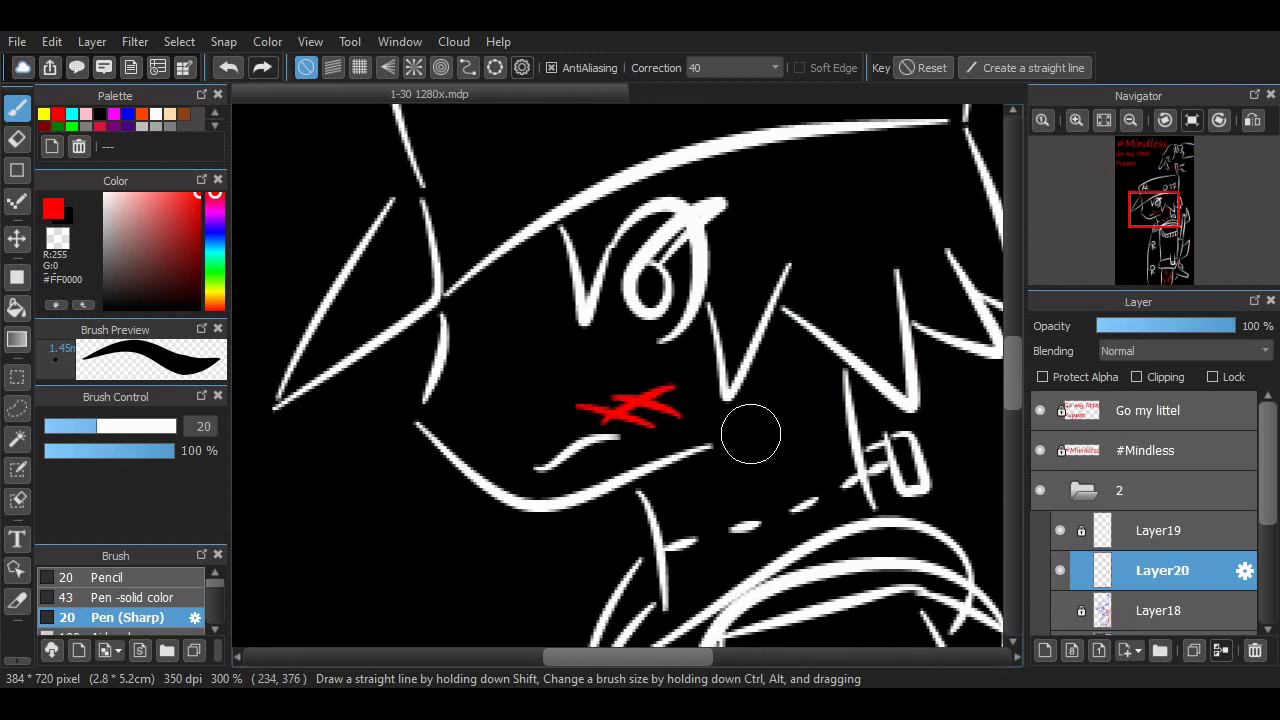
scroll(750, 433, down, 8)
scroll(750, 433, up, 3)
scroll(750, 433, down, 2)
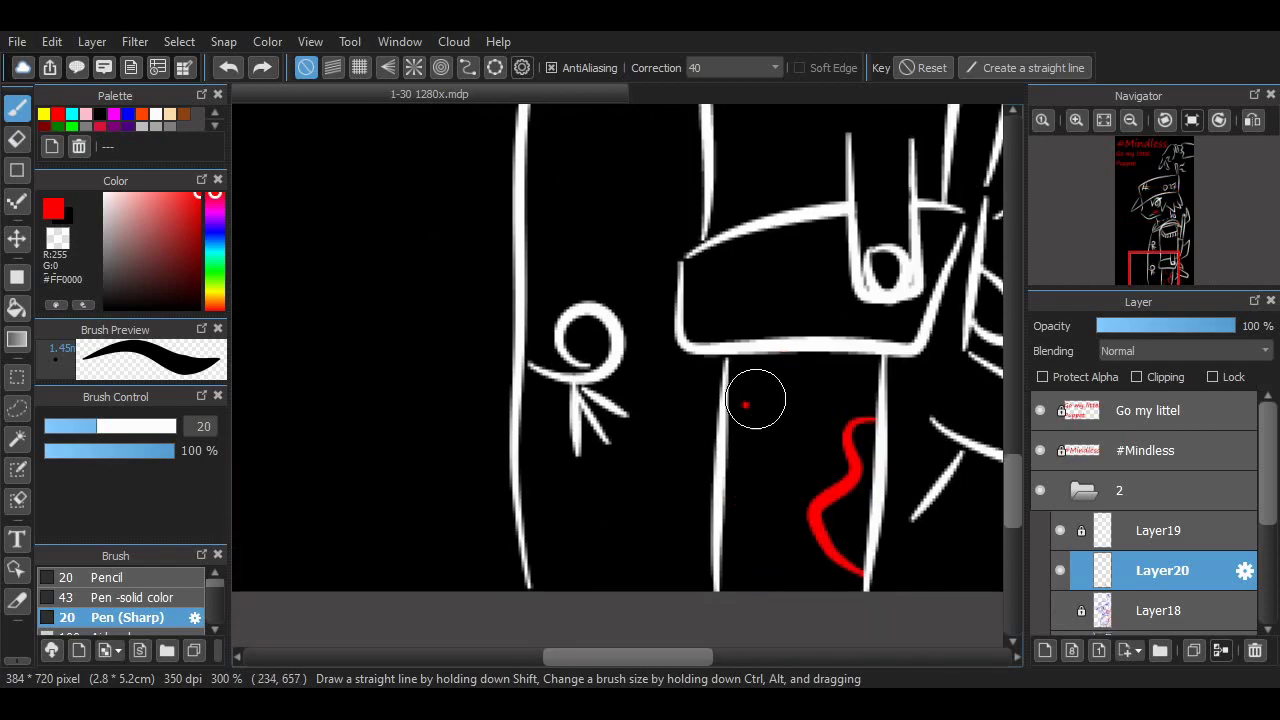
key(e)
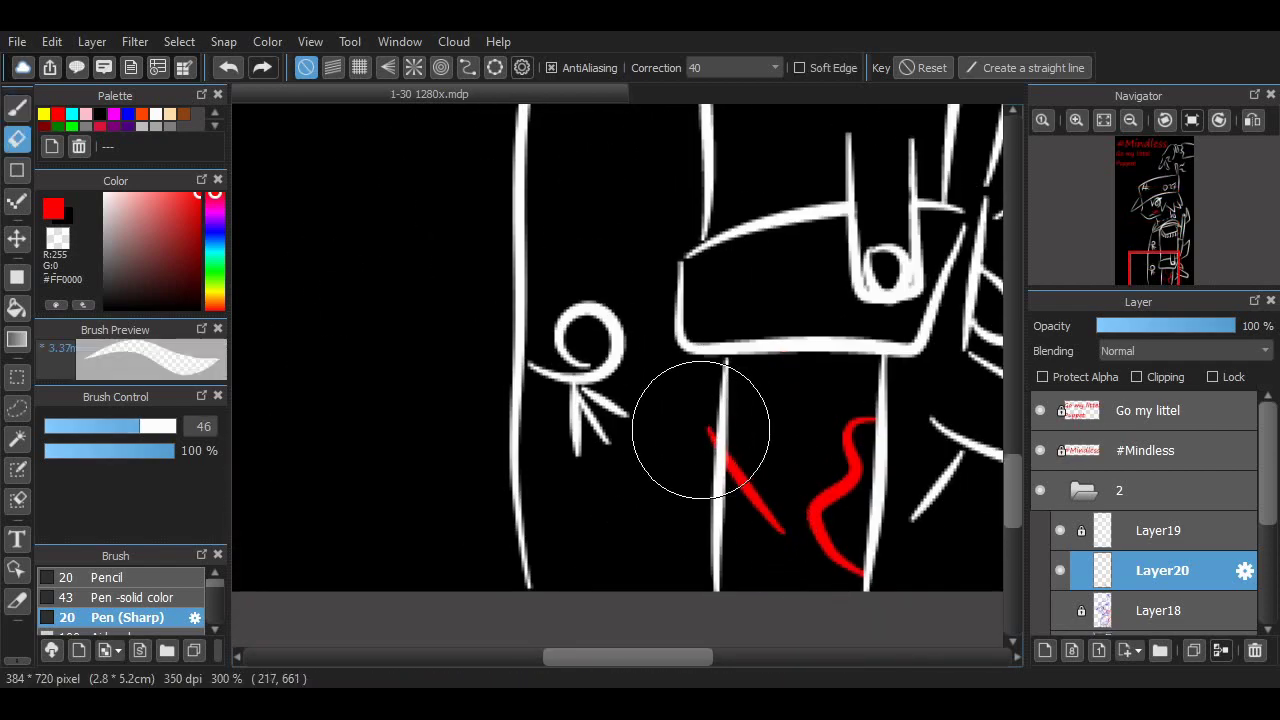
key(b)
Paint a small red drop below the hand's pointing fingertip.
scroll(942, 340, up, 10)
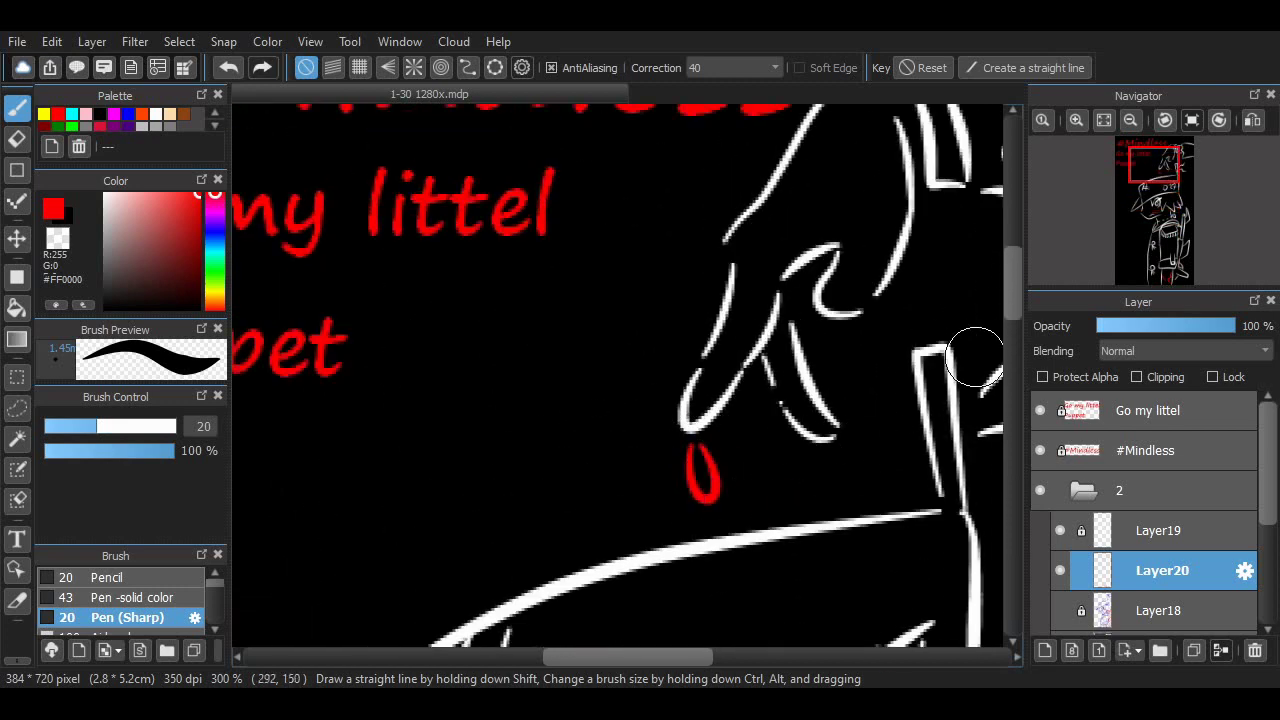
click(1104, 120)
drag(1013, 355, 1013, 366)
click(1076, 120)
click(1076, 120)
scroll(988, 358, up, 5)
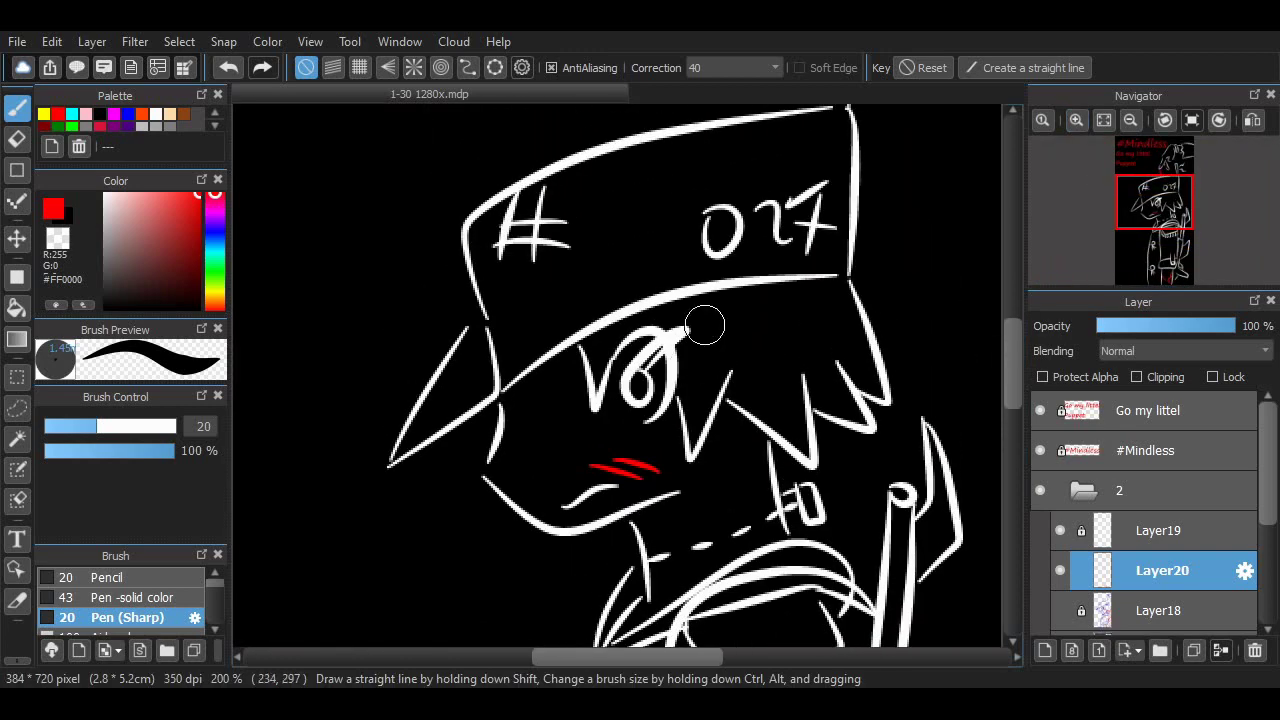
Try red horizontal stripes and diagonal slashes across the torso below the fringed plate, undoing each attempt.
click(1076, 120)
drag(1013, 360, 1013, 413)
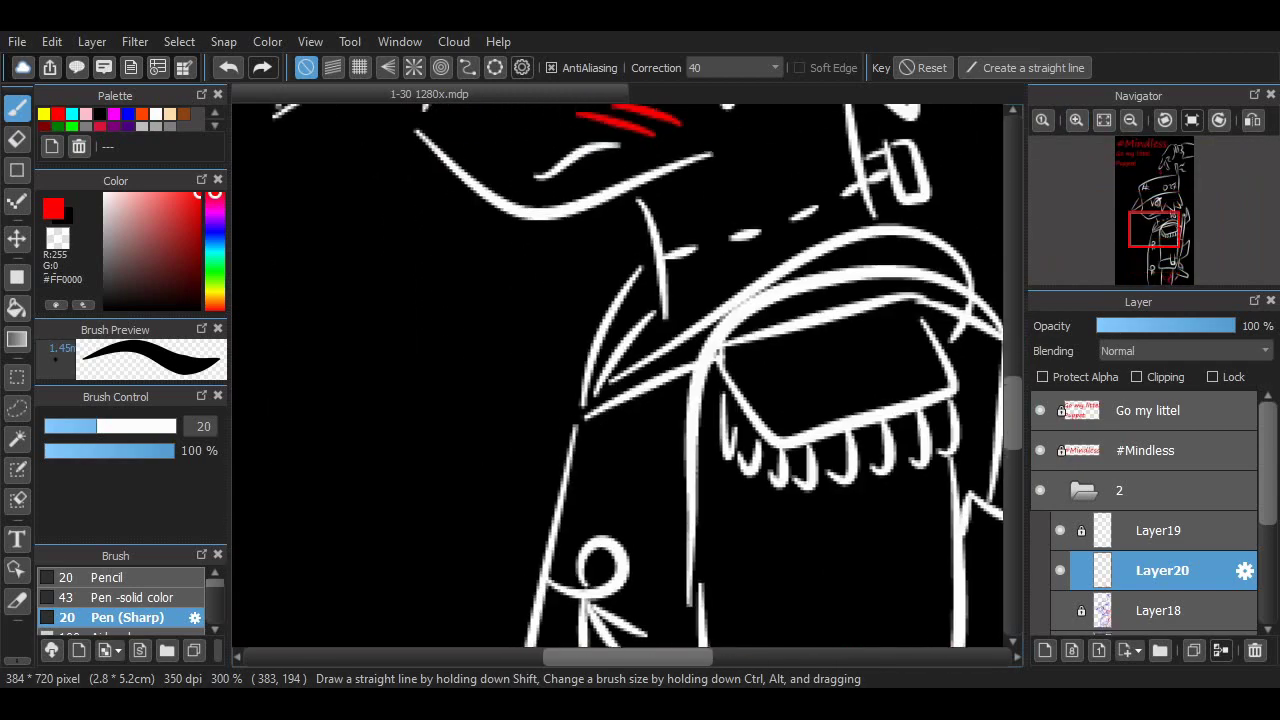
scroll(775, 328, down, 5)
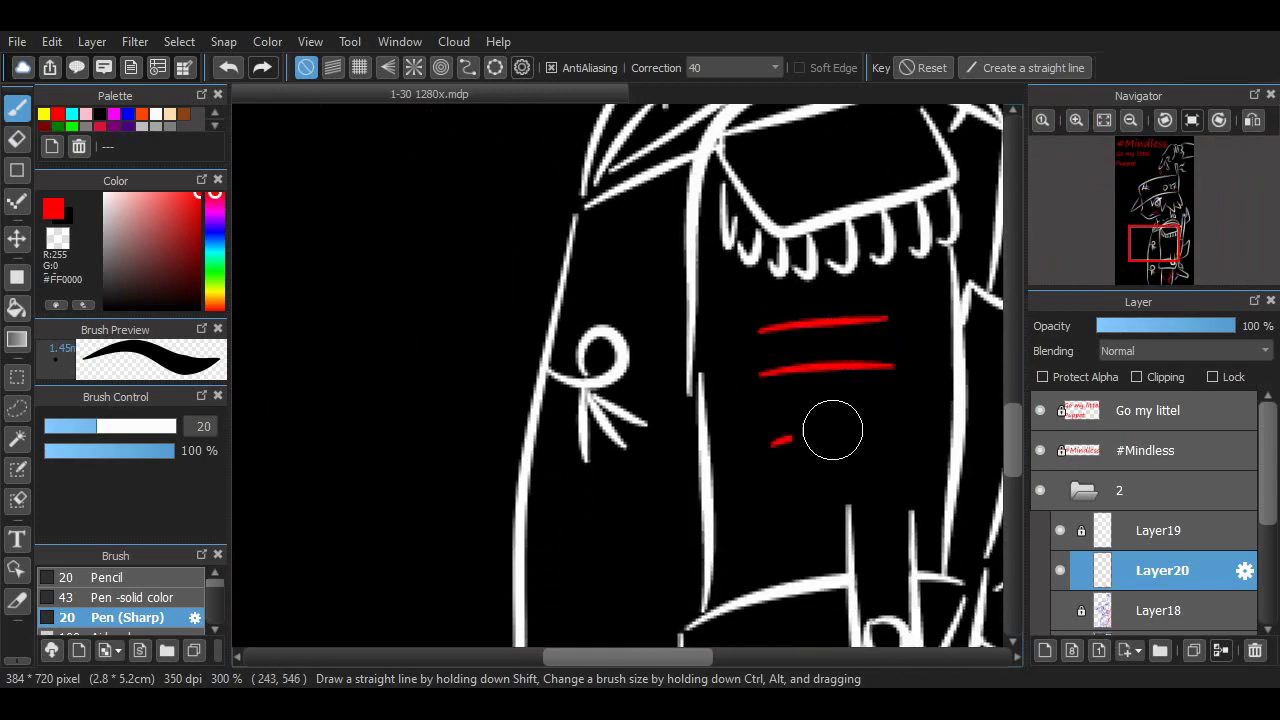
drag(833, 430, 905, 434)
mouse_move(672, 636)
mouse_down()
mouse_move(560, 656)
mouse_move(574, 658)
mouse_up()
key(ctrl+z)
key(ctrl+z)
key(ctrl+z)
mouse_move(836, 318)
mouse_down()
mouse_move(761, 460)
mouse_move(841, 325)
mouse_up()
key(ctrl+z)
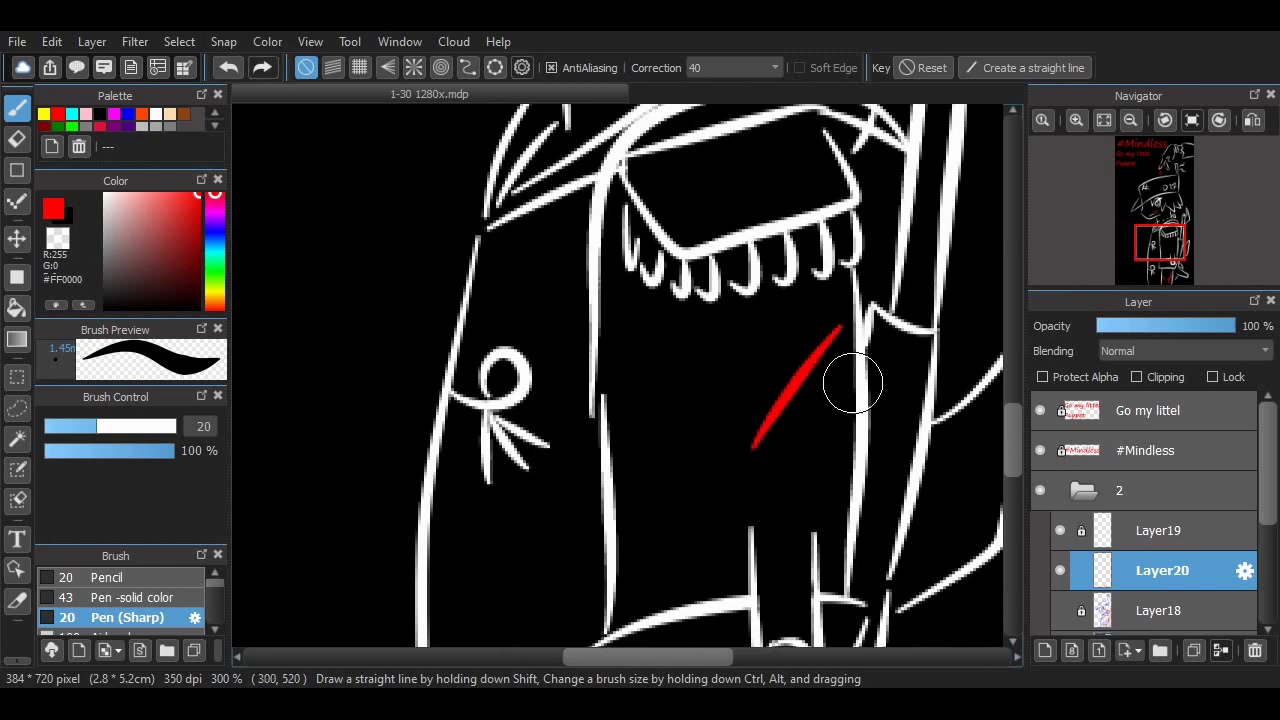
drag(853, 383, 794, 500)
key(ctrl+z)
key(ctrl+z)
Paint jagged red crack lines across the middle blade and the uppermost blade on the pole's outer side.
drag(603, 657, 636, 657)
mouse_move(1013, 440)
mouse_down()
mouse_move(1013, 412)
mouse_move(1013, 427)
mouse_up()
mouse_move(829, 481)
mouse_down()
mouse_move(829, 531)
mouse_move(863, 557)
mouse_up()
drag(1013, 425, 1013, 413)
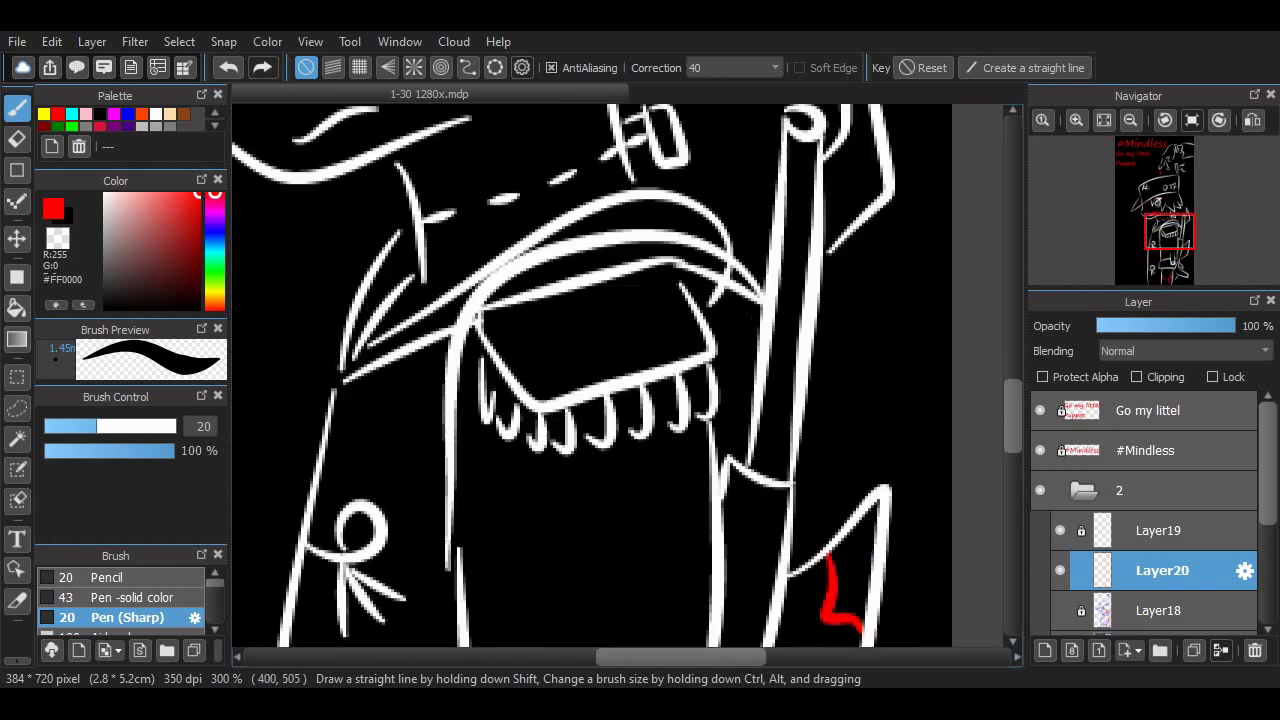
scroll(845, 390, up, 5)
drag(845, 386, 858, 423)
mouse_move(1013, 376)
mouse_down()
mouse_move(1013, 265)
mouse_move(1013, 470)
mouse_move(1013, 377)
mouse_up()
Add small red marks beneath the middle collar dash and the dash next to the buckle.
drag(711, 657, 672, 657)
click(1076, 120)
click(1076, 120)
click(1076, 120)
drag(1013, 390, 1013, 404)
drag(791, 378, 813, 380)
drag(684, 657, 712, 657)
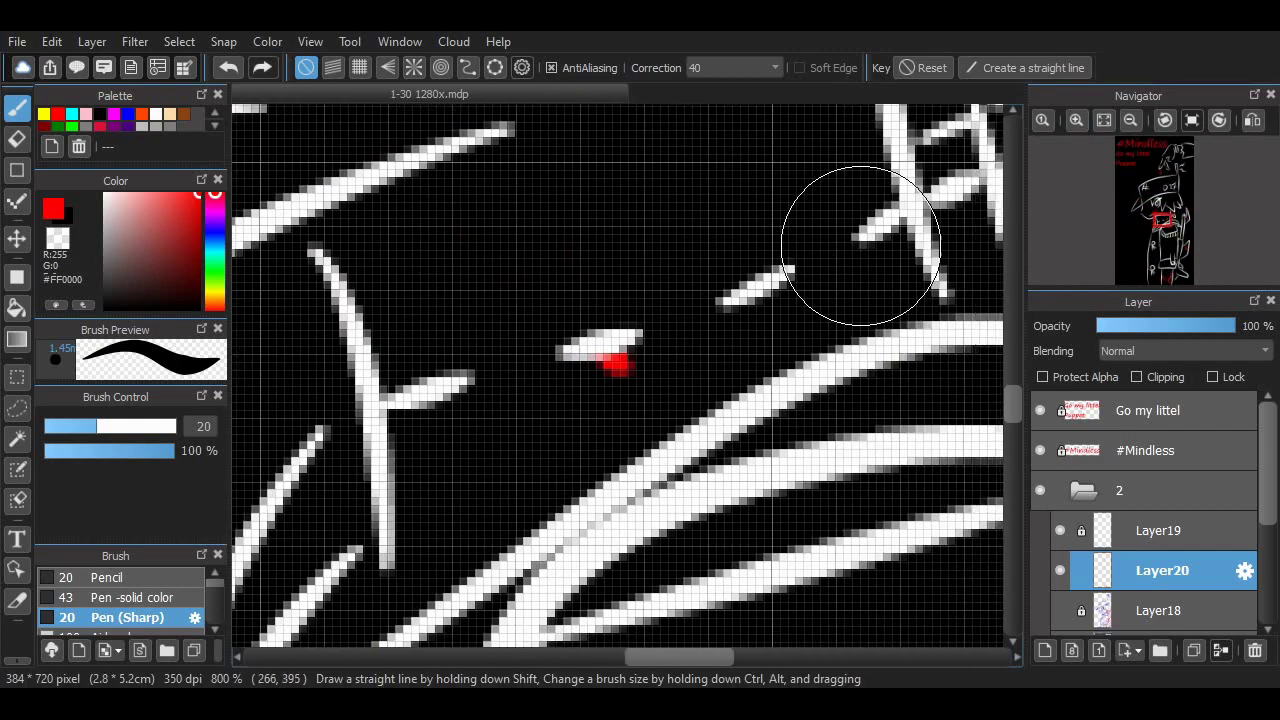
drag(864, 246, 858, 288)
drag(662, 657, 708, 657)
drag(1013, 402, 1013, 385)
Redraw the short red mark beneath the collar dash next to the buckle on Layer20.
click(1158, 531)
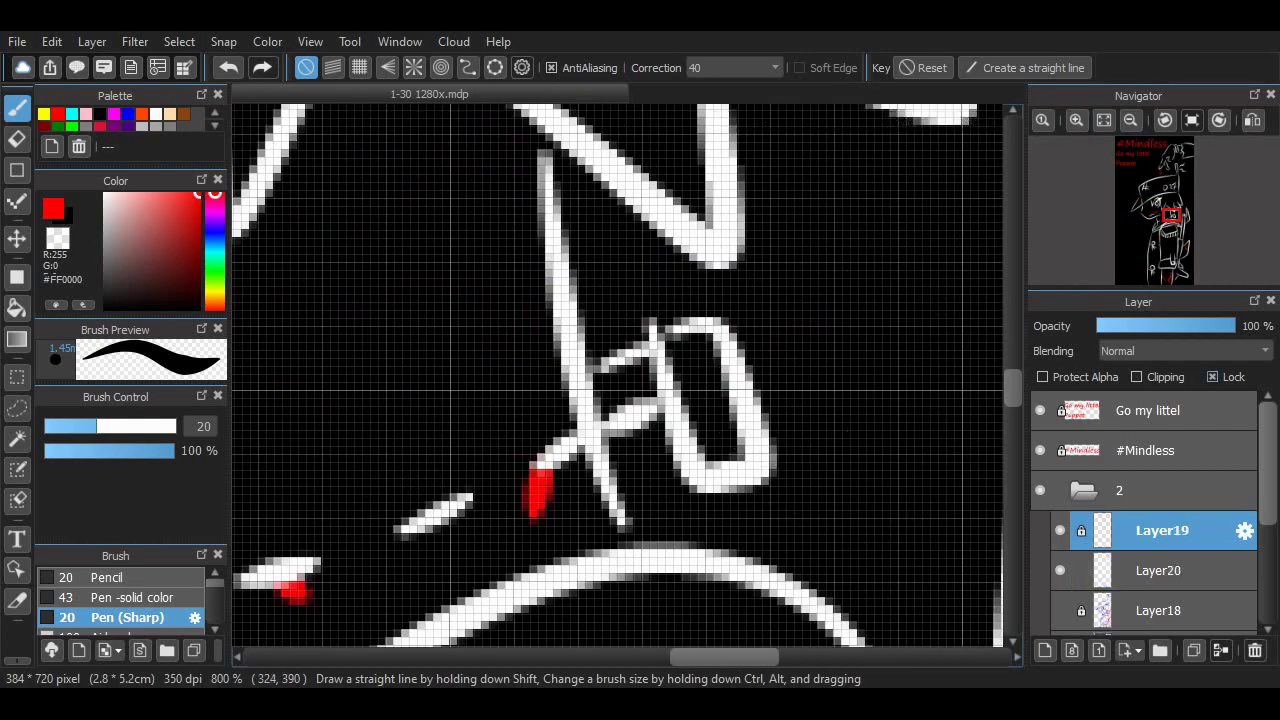
click(1130, 120)
click(1130, 120)
click(588, 421)
click(1160, 571)
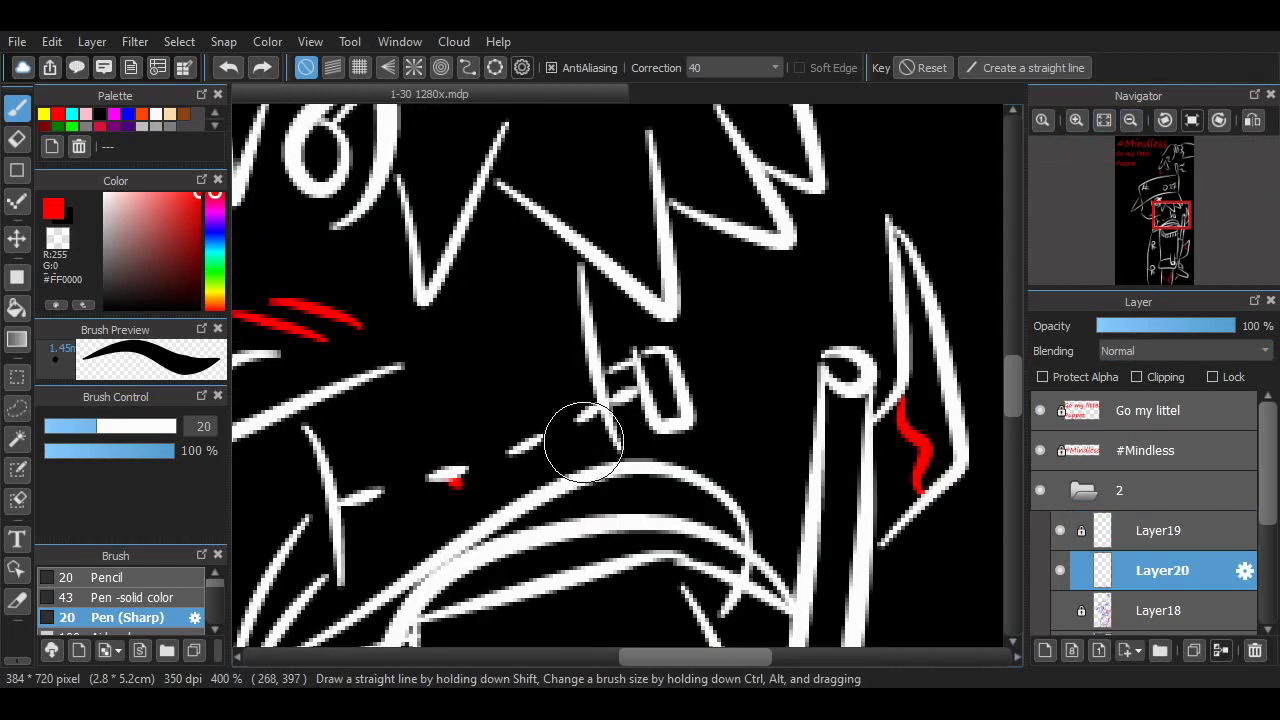
drag(588, 422, 588, 436)
Erase the small rectangular buckle at the collar's end on Layer19 and redraw it in white.
click(17, 139)
click(156, 114)
click(1160, 531)
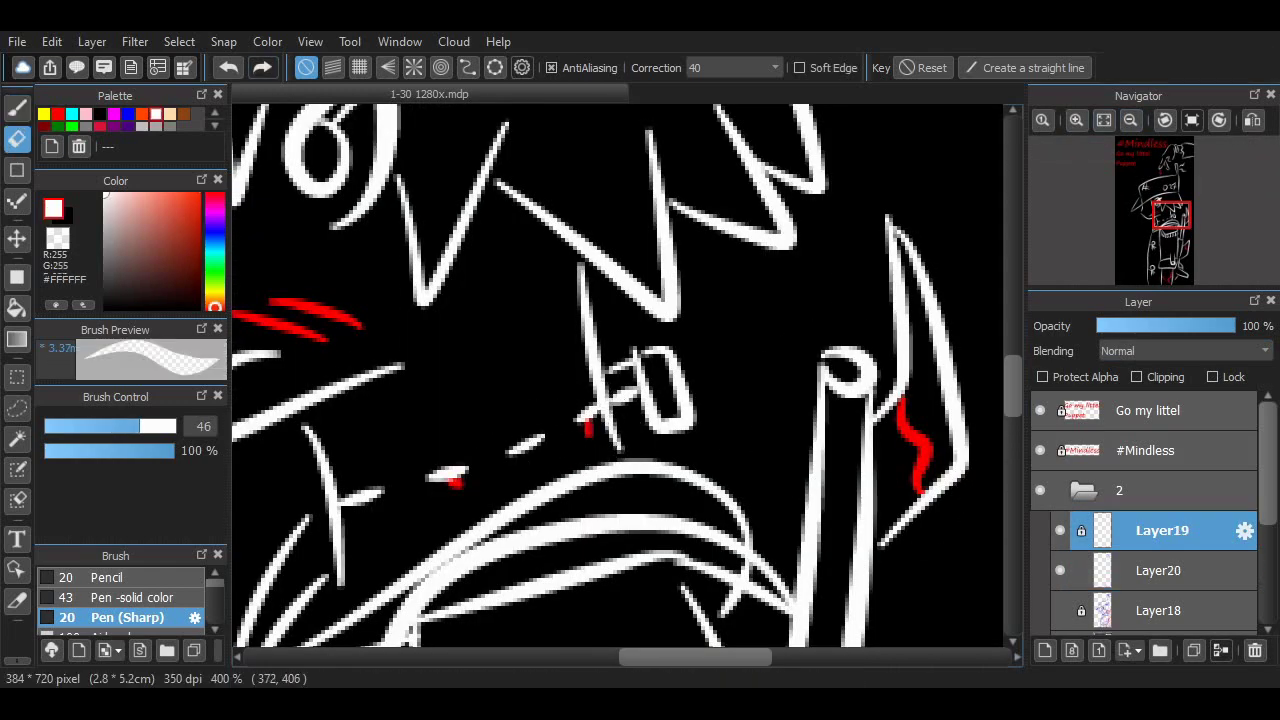
drag(657, 355, 663, 412)
key(b)
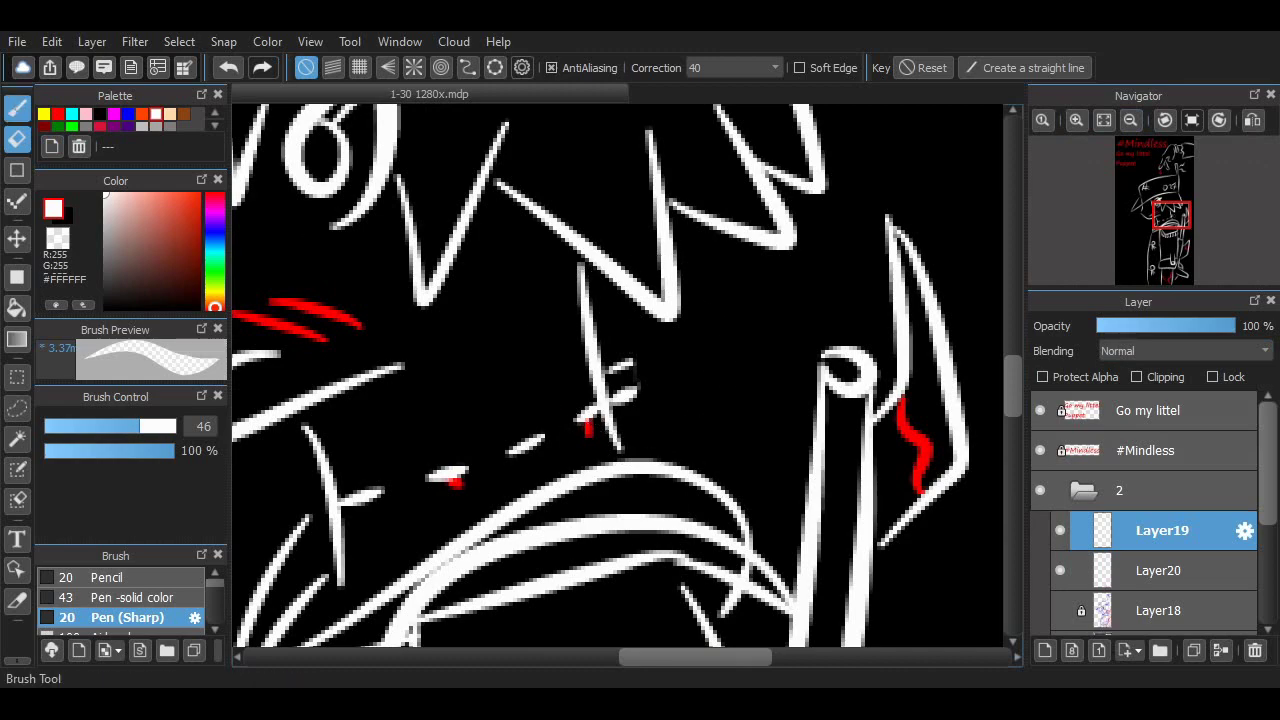
Ink a white cross inside the strap's round button and a curved line across the torso above the belt.
drag(1171, 206, 1159, 264)
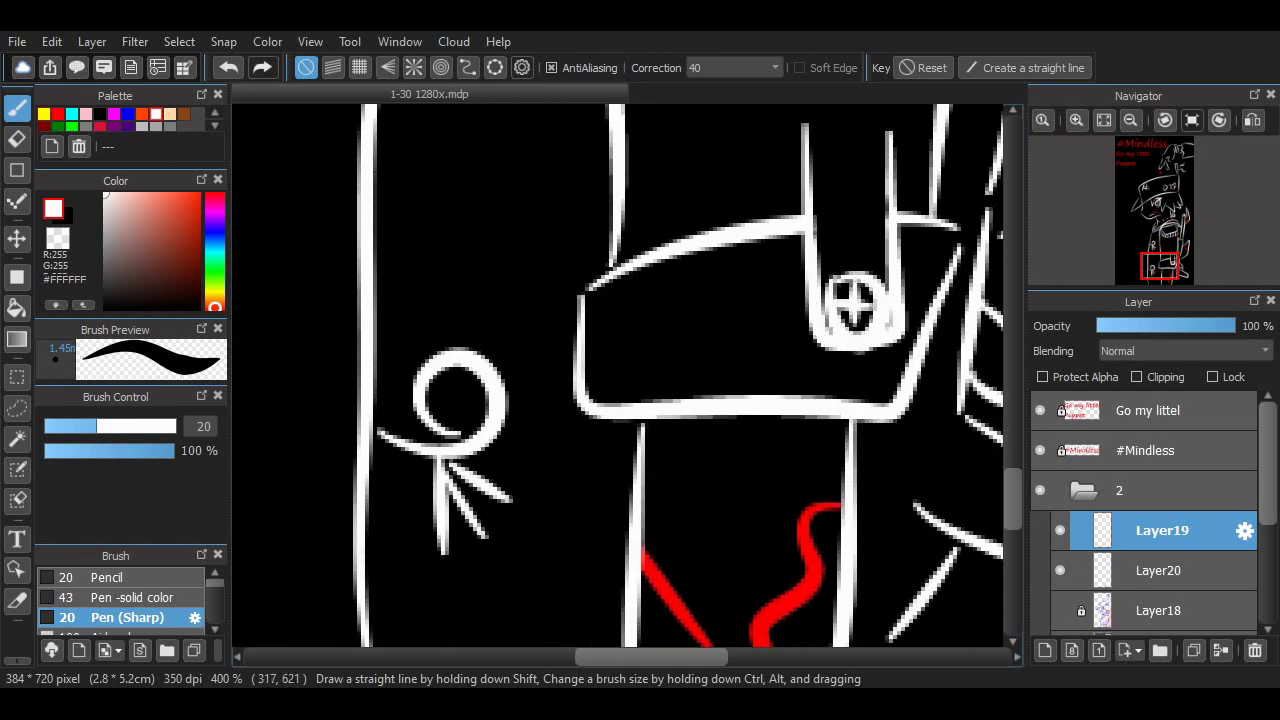
scroll(857, 300, up, 5)
drag(1013, 453, 1013, 478)
drag(726, 206, 908, 380)
key(ctrl+z)
drag(686, 211, 918, 381)
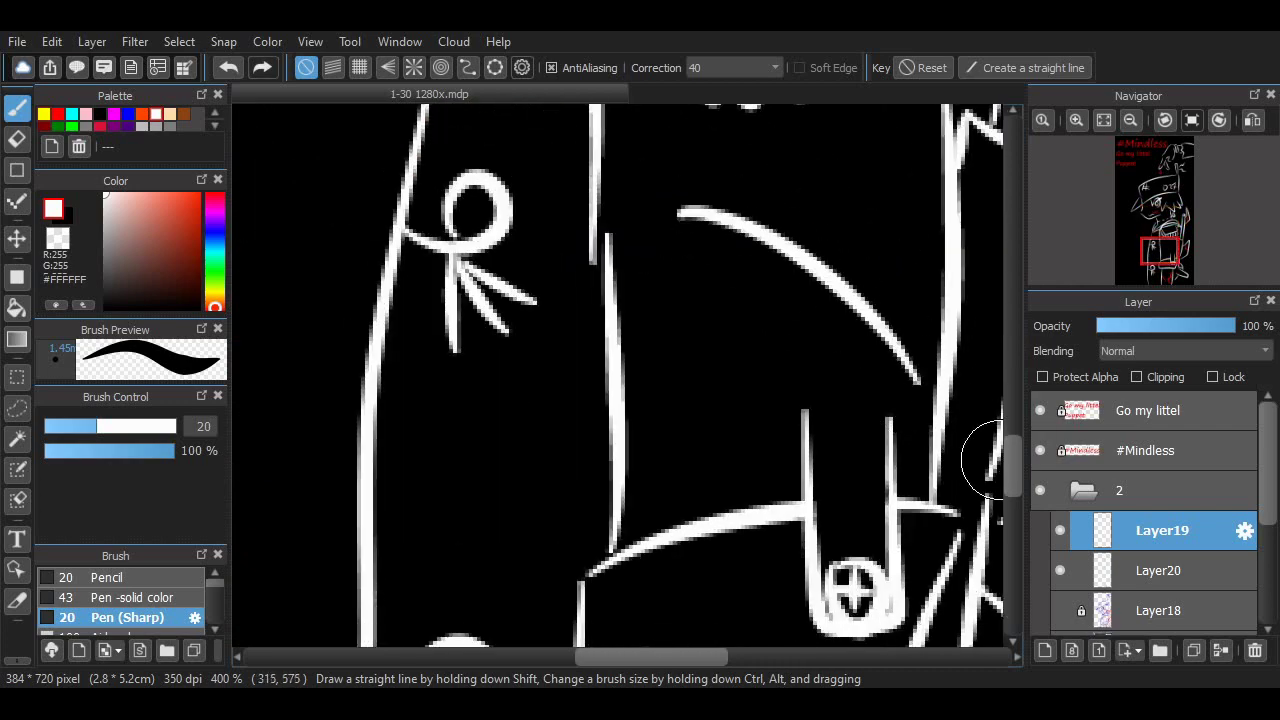
Paint wavy red crack lines on Layer20 at the cap's upper back corner, above the brim and beside the # mark.
mouse_move(1013, 478)
mouse_down()
mouse_move(1013, 342)
mouse_move(1013, 373)
mouse_move(1013, 359)
mouse_up()
click(1104, 120)
click(1077, 120)
click(1077, 120)
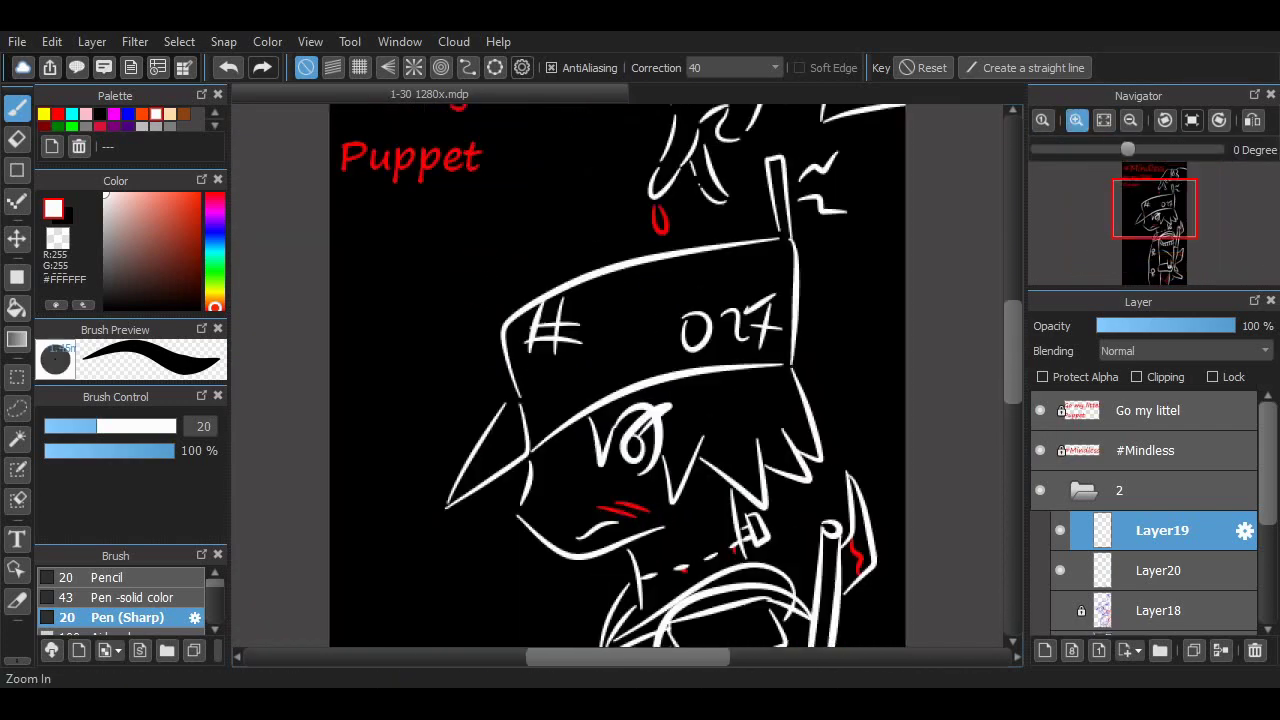
click(1077, 120)
click(58, 114)
click(1060, 531)
click(1060, 531)
click(1150, 571)
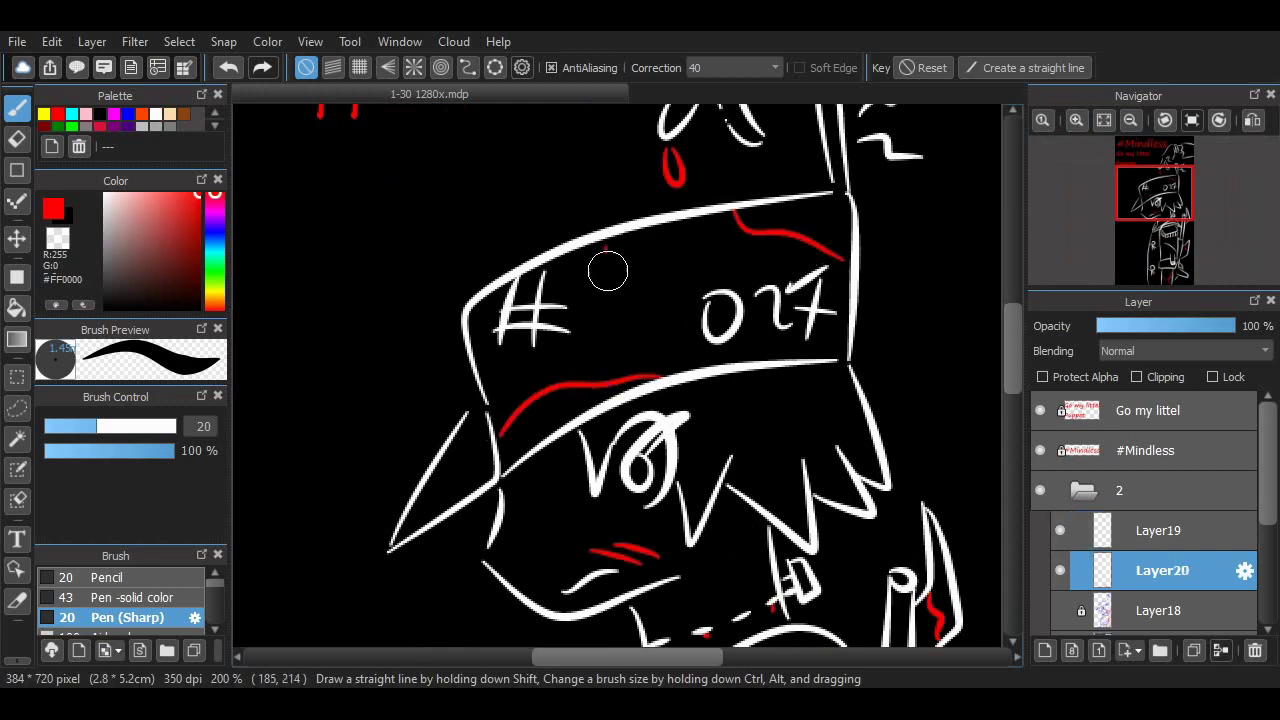
scroll(945, 355, down, 5)
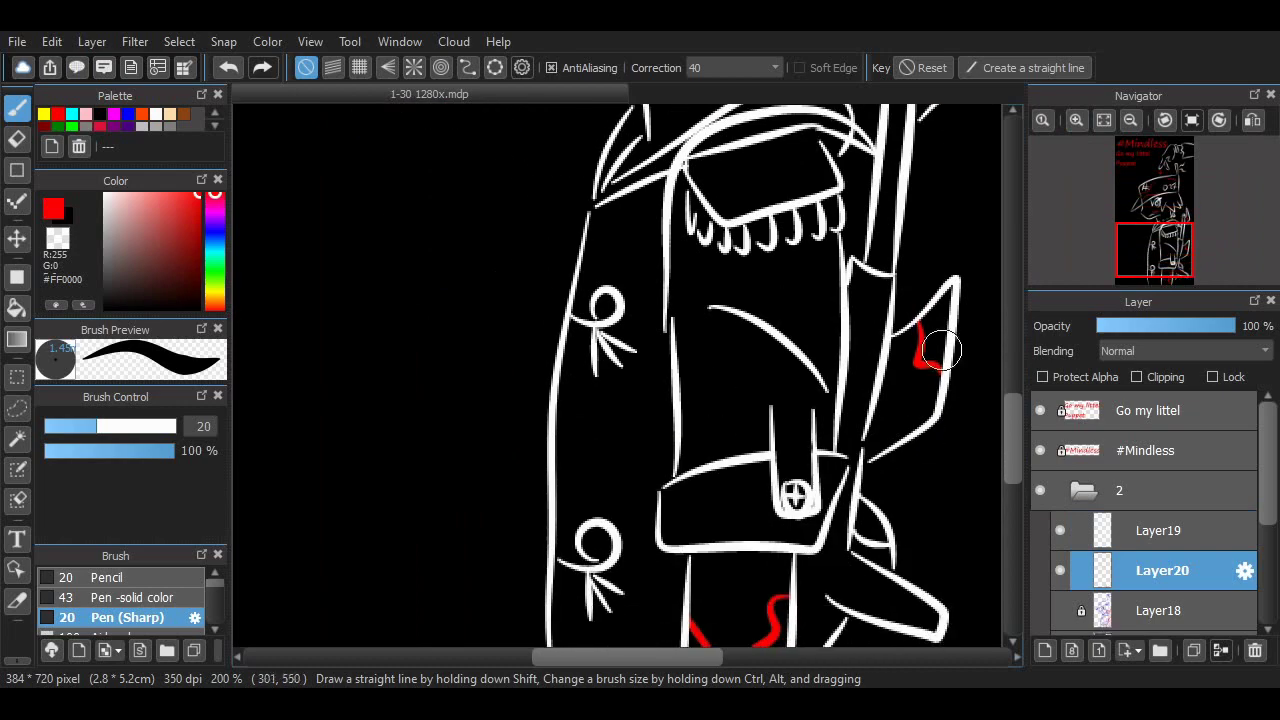
drag(1013, 439, 1013, 368)
Erase the two slanted red strokes on the cheek.
click(1077, 120)
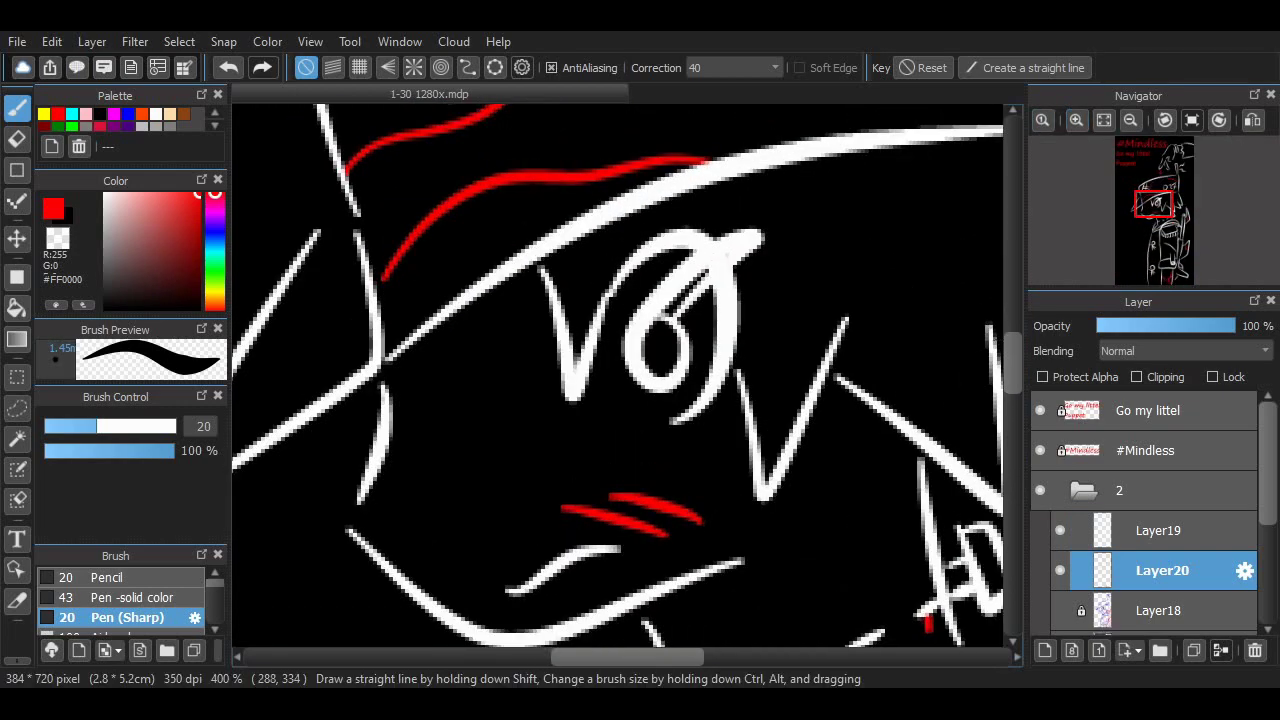
click(17, 139)
mouse_move(607, 454)
mouse_down()
mouse_move(589, 506)
mouse_move(687, 534)
mouse_up()
click(17, 108)
key(ctrl+z)
drag(594, 444, 708, 491)
drag(580, 524, 668, 423)
drag(610, 540, 675, 462)
key(ctrl+z)
key(ctrl+z)
key(ctrl+z)
key(ctrl+z)
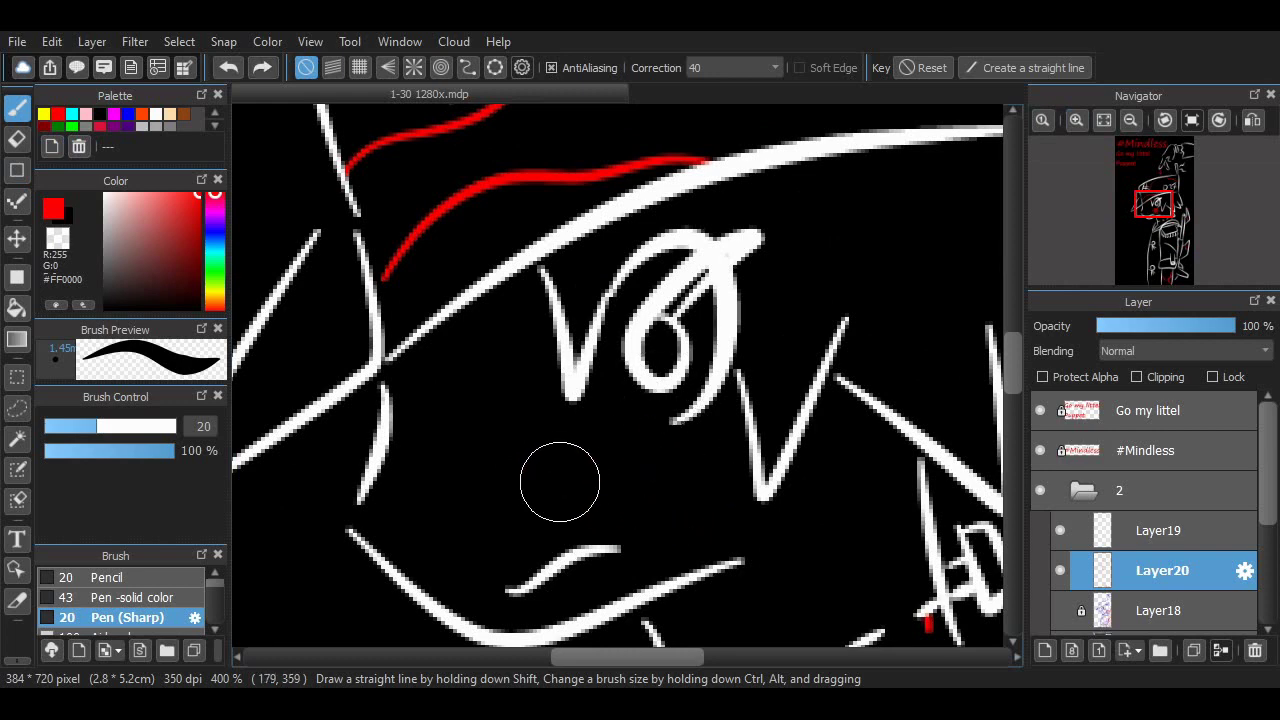
drag(560, 480, 672, 528)
drag(596, 440, 681, 475)
drag(587, 514, 653, 422)
drag(629, 523, 629, 523)
key(ctrl+z)
key(ctrl+z)
key(ctrl+z)
key(ctrl+z)
Paint a red hash-shaped mark on the cheek with two slanted strokes crossed by two more.
drag(553, 490, 697, 522)
mouse_move(606, 449)
mouse_down()
mouse_move(683, 463)
mouse_move(716, 488)
mouse_up()
drag(583, 511, 668, 433)
drag(642, 527, 714, 446)
scroll(826, 375, down, 3)
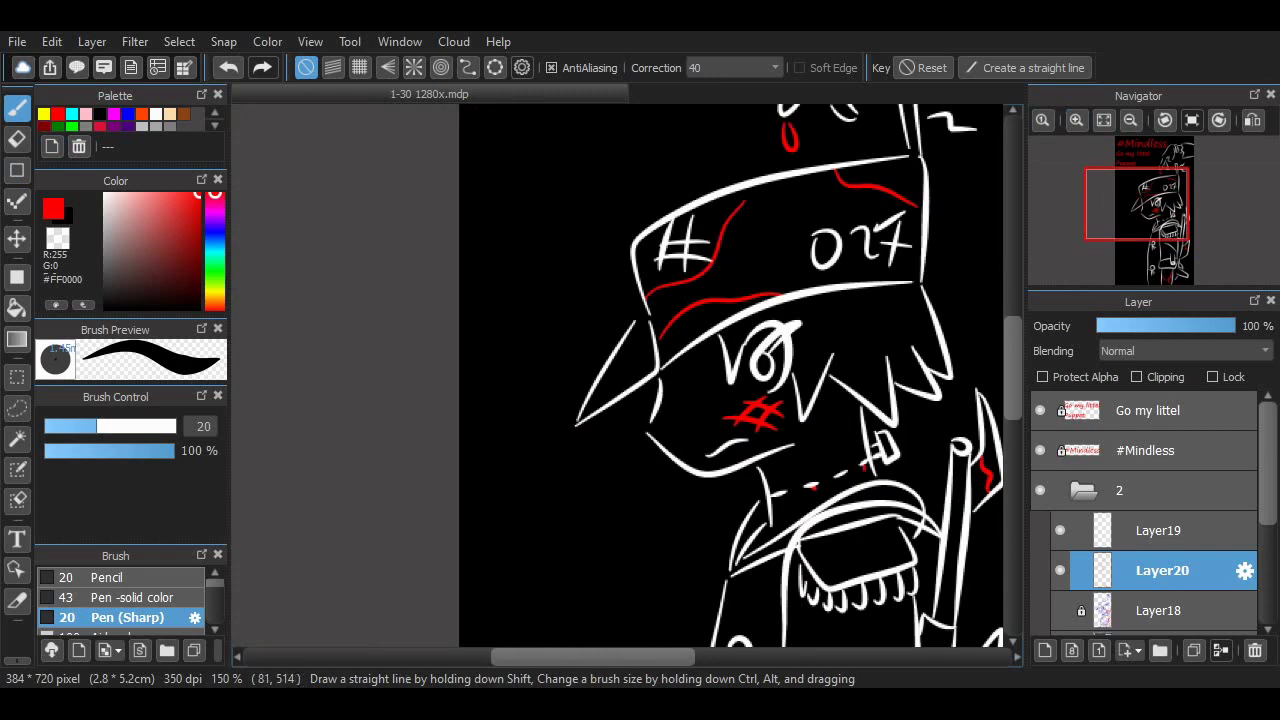
Paint a short red stroke at the face's front edge below the brim and erase what extends past the outline.
scroll(704, 436, up, 4)
drag(522, 320, 608, 360)
key(e)
drag(469, 300, 460, 360)
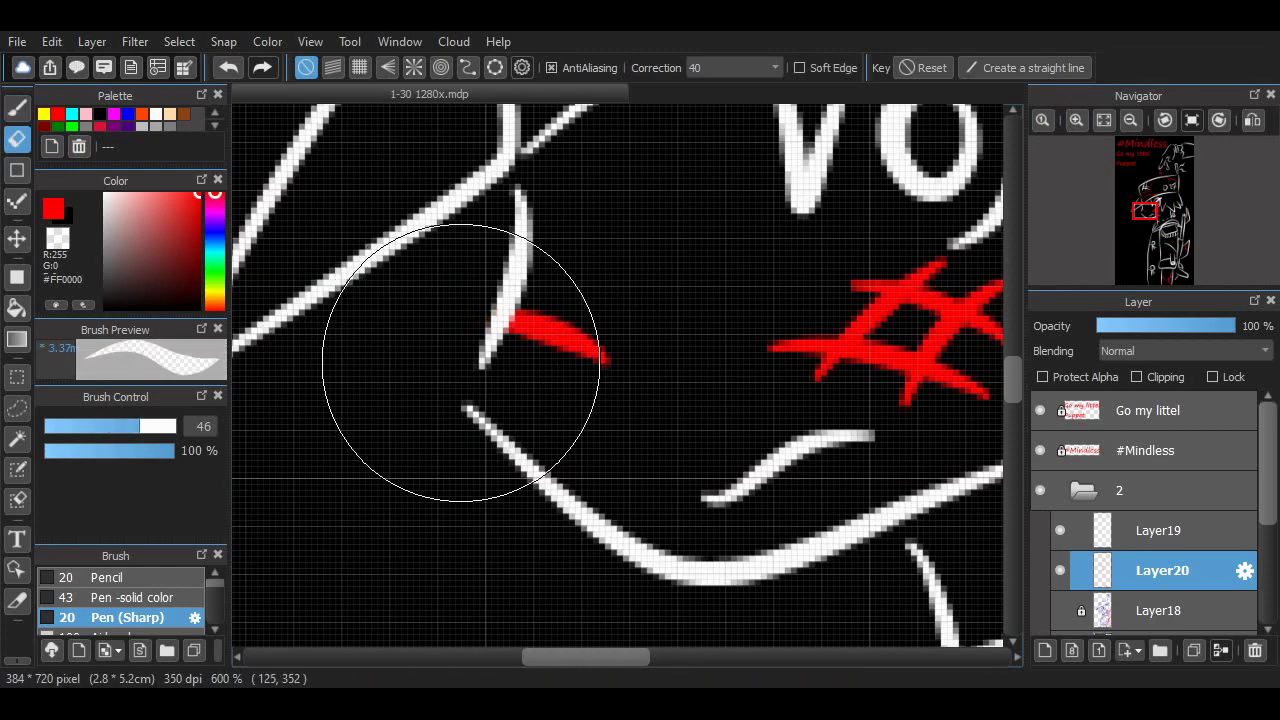
Examine the white line art and red accents across the whole figure, close up and at reduced size.
scroll(872, 306, down, 3)
drag(618, 657, 684, 657)
scroll(708, 424, down, 1)
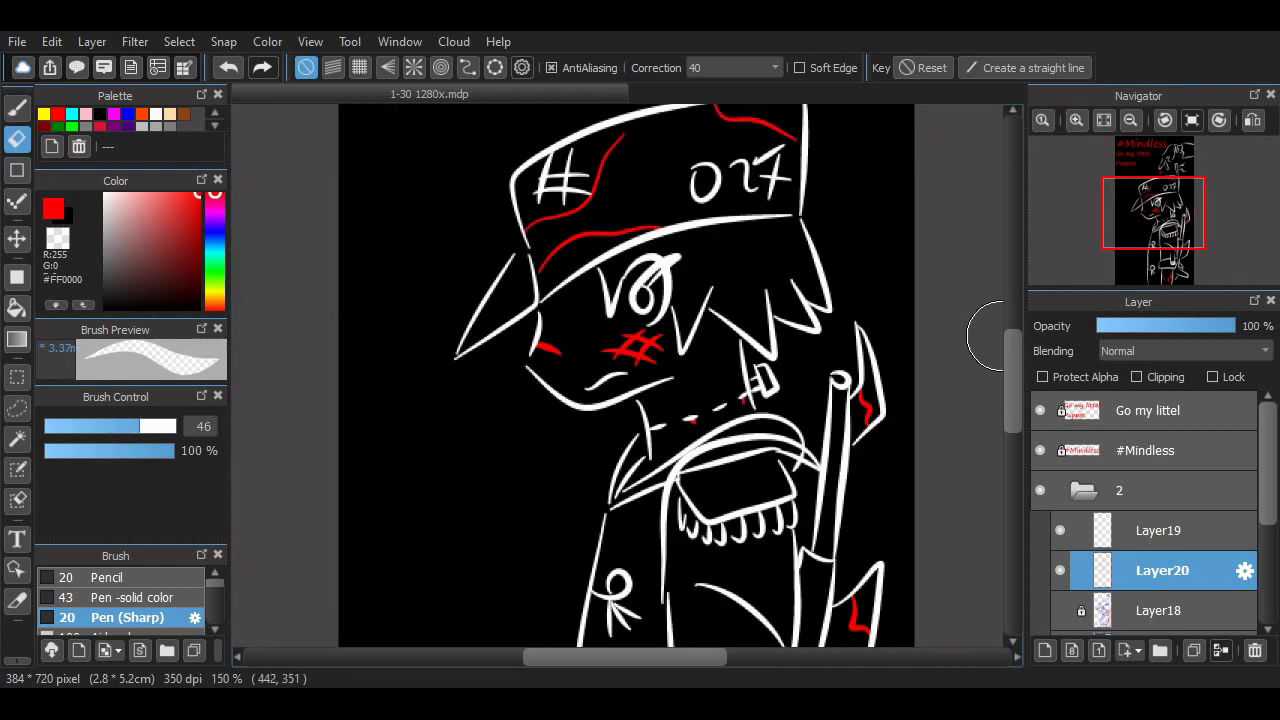
drag(1013, 340, 1013, 380)
scroll(834, 363, down, 1)
scroll(860, 316, up, 1)
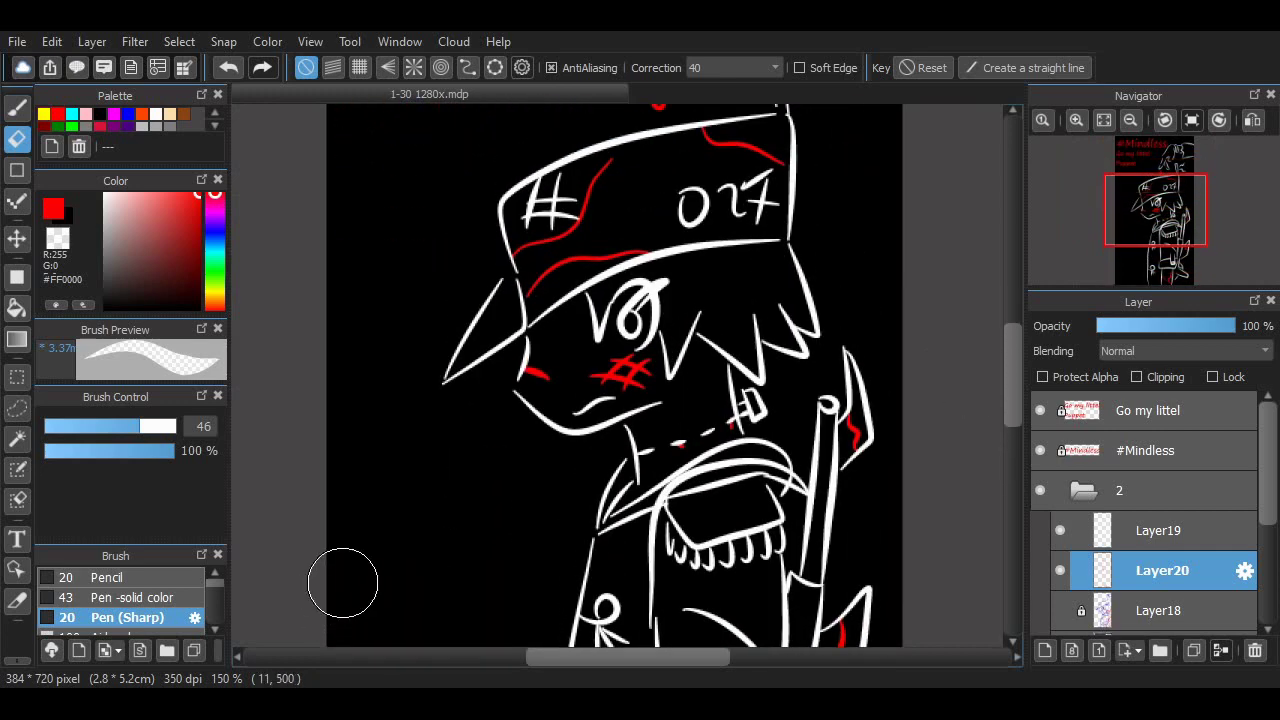
scroll(342, 583, down, 3)
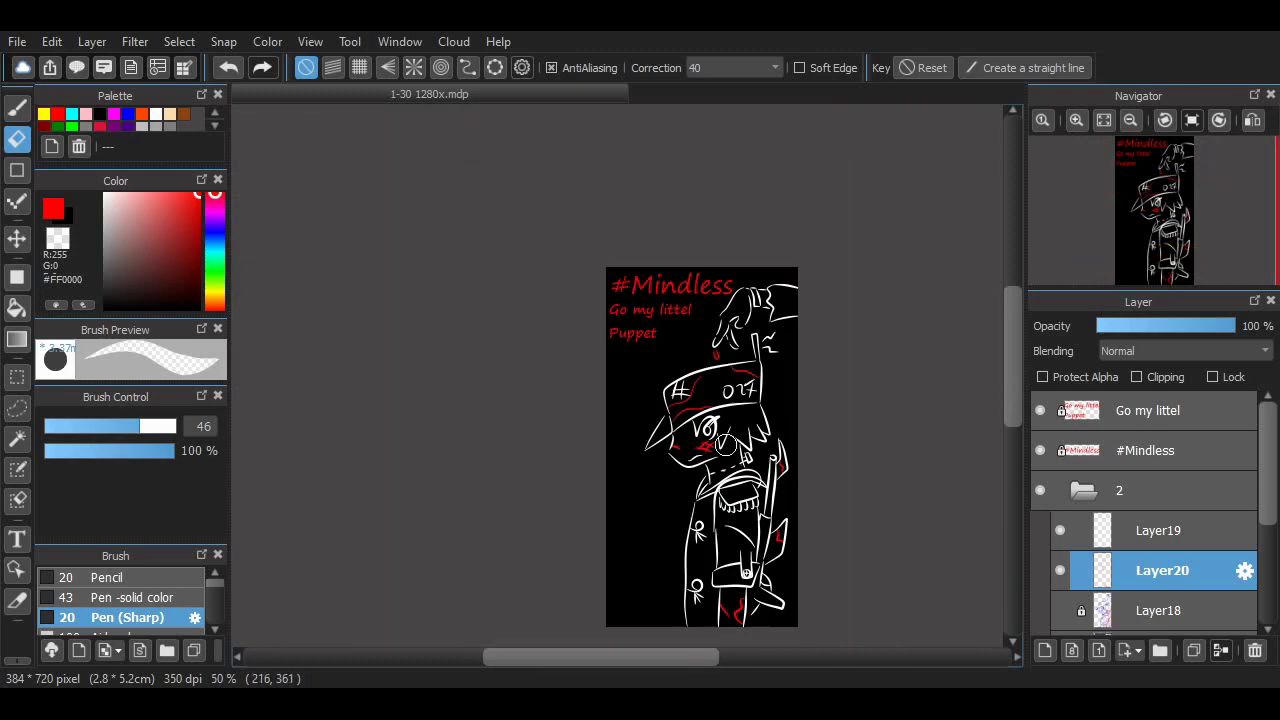
scroll(703, 440, up, 3)
Collapse layer folder 2 and hide it.
click(1083, 490)
click(1040, 490)
click(1040, 490)
click(1040, 490)
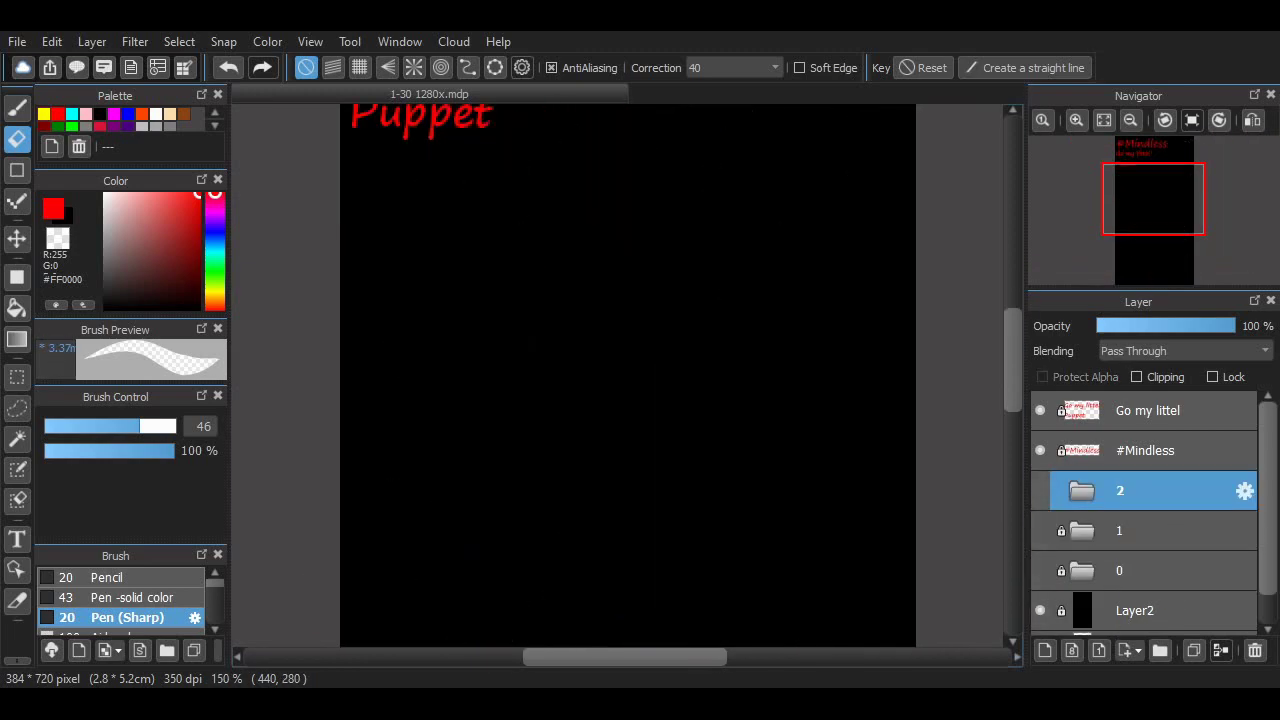
Show layer folder 2 again, expand it and make Layer19 the active layer.
click(1040, 490)
scroll(828, 356, down, 1)
mouse_move(1013, 354)
mouse_down()
mouse_move(1013, 387)
mouse_move(1013, 372)
mouse_up()
drag(704, 657, 734, 657)
click(1160, 651)
click(1255, 651)
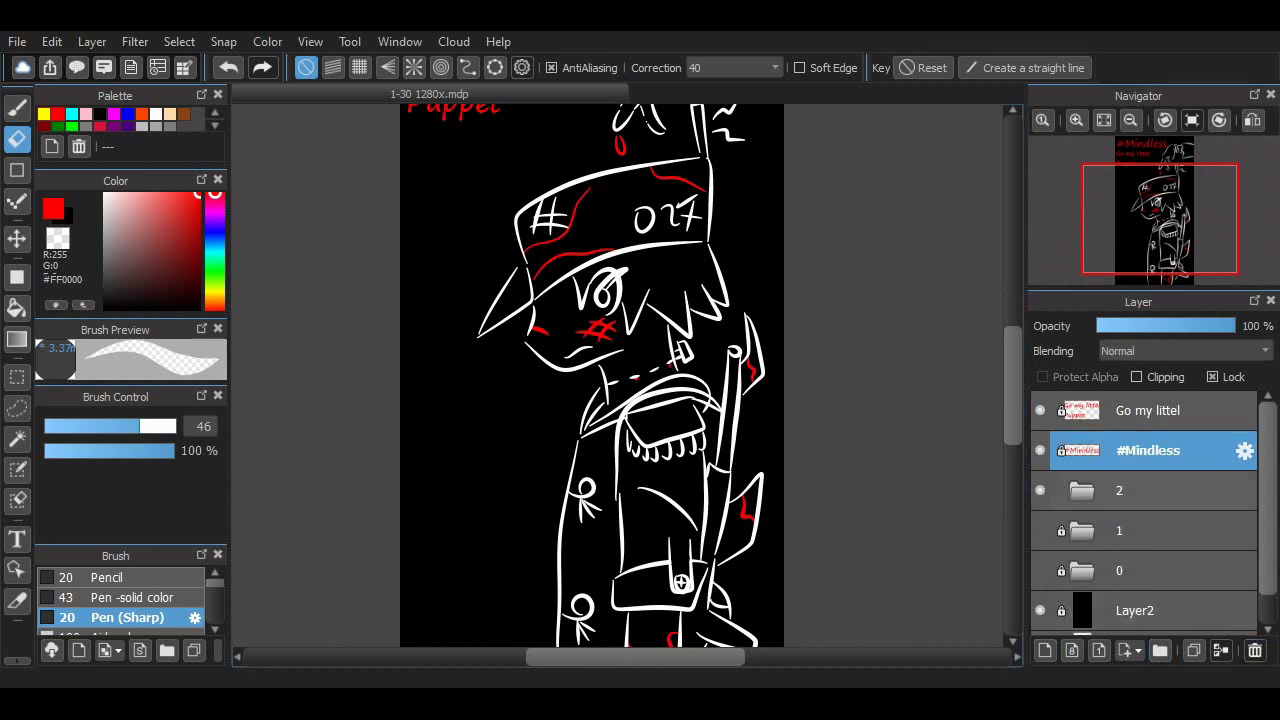
click(1130, 490)
click(1194, 651)
click(1083, 490)
click(1150, 520)
click(1150, 480)
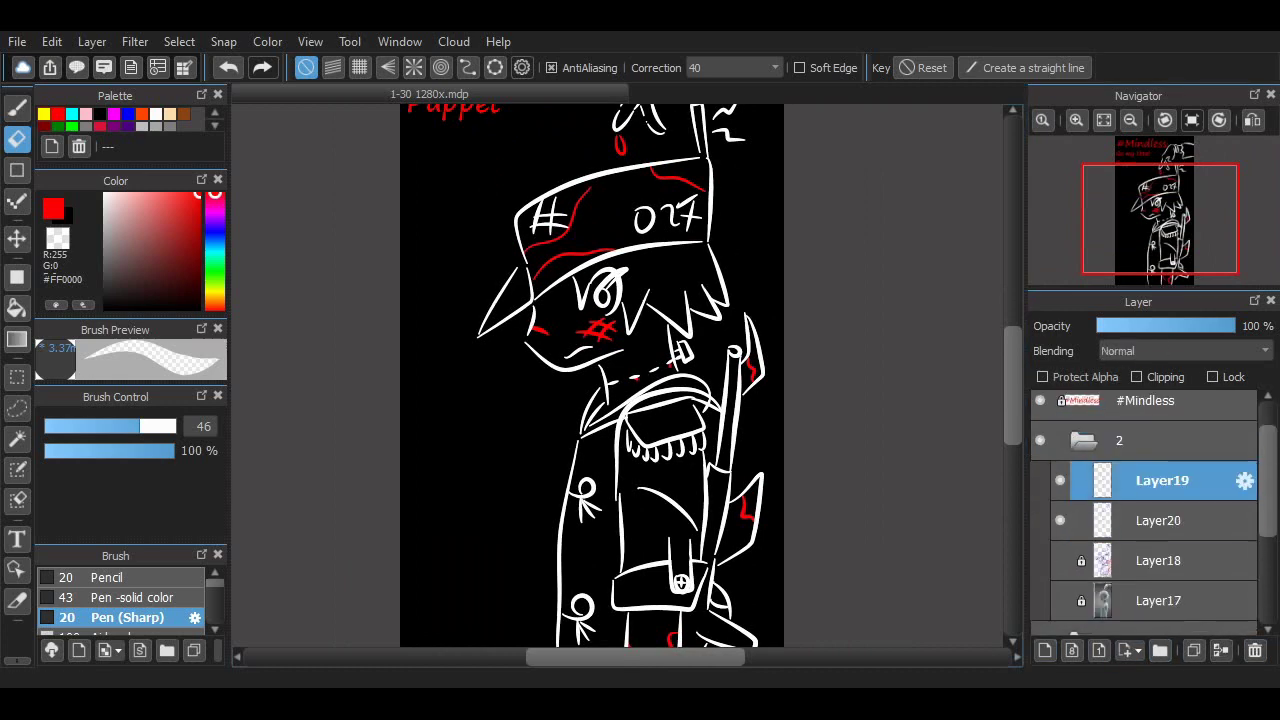
Try merging the white line art of Layer19 with the red accents of Layer20.
ctrl+click(1150, 520)
click(1220, 651)
click(1150, 520)
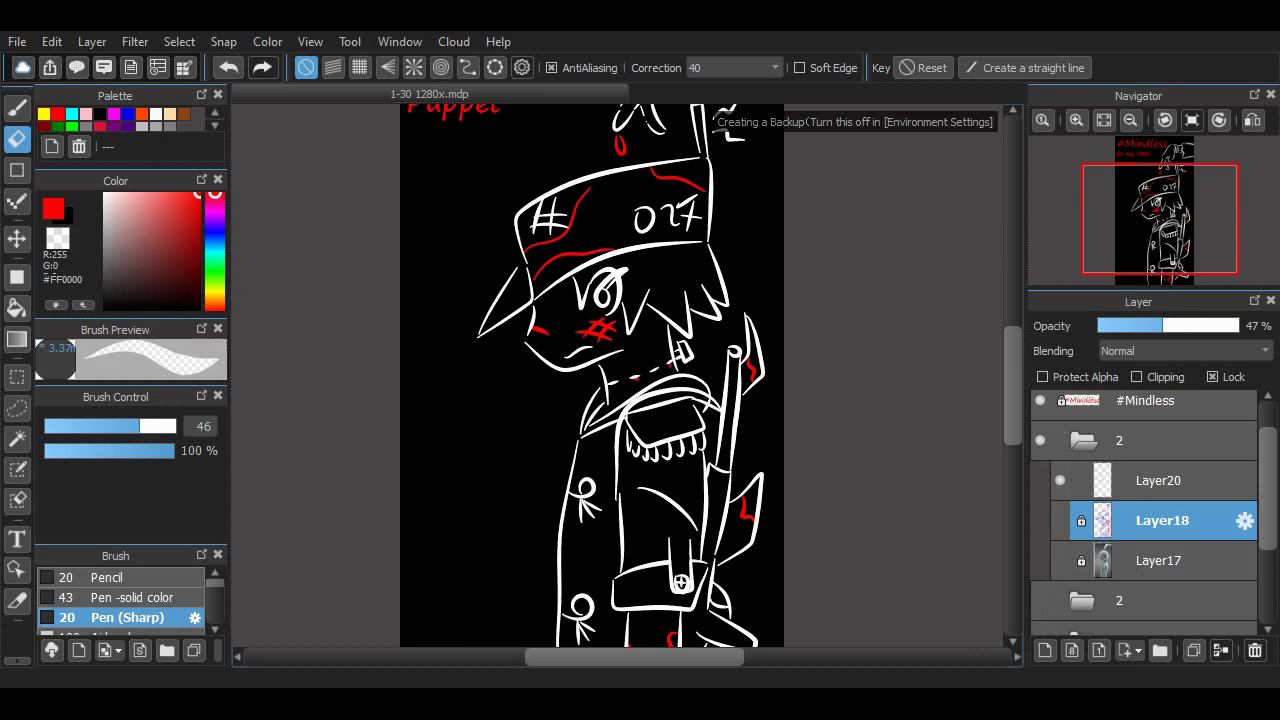
Try unlocking Layer18 and deleting both Layer18 and Layer17 from folder 2.
click(1158, 480)
click(1158, 520)
click(1212, 377)
click(1158, 560)
click(1158, 520)
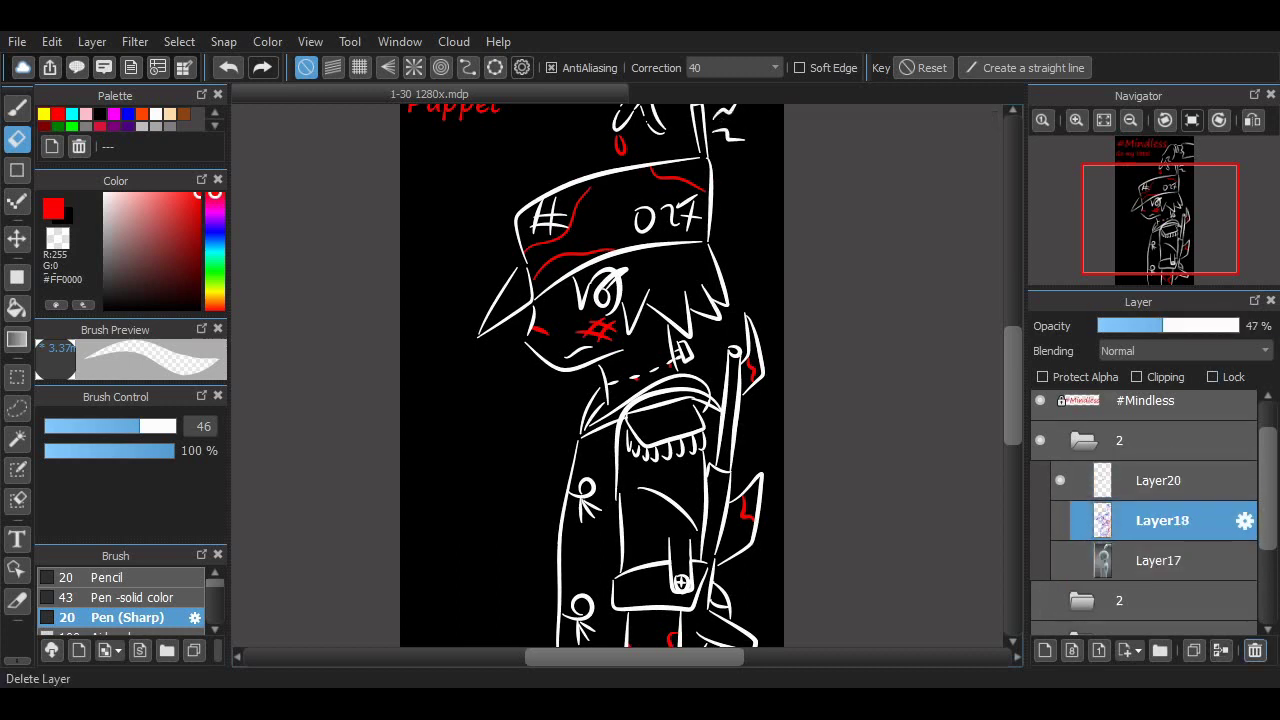
click(1254, 651)
click(1158, 520)
click(1254, 651)
Toggle the visibility of the two folders named 2 to compare their contents.
click(1040, 440)
click(1040, 520)
click(1040, 520)
click(1040, 440)
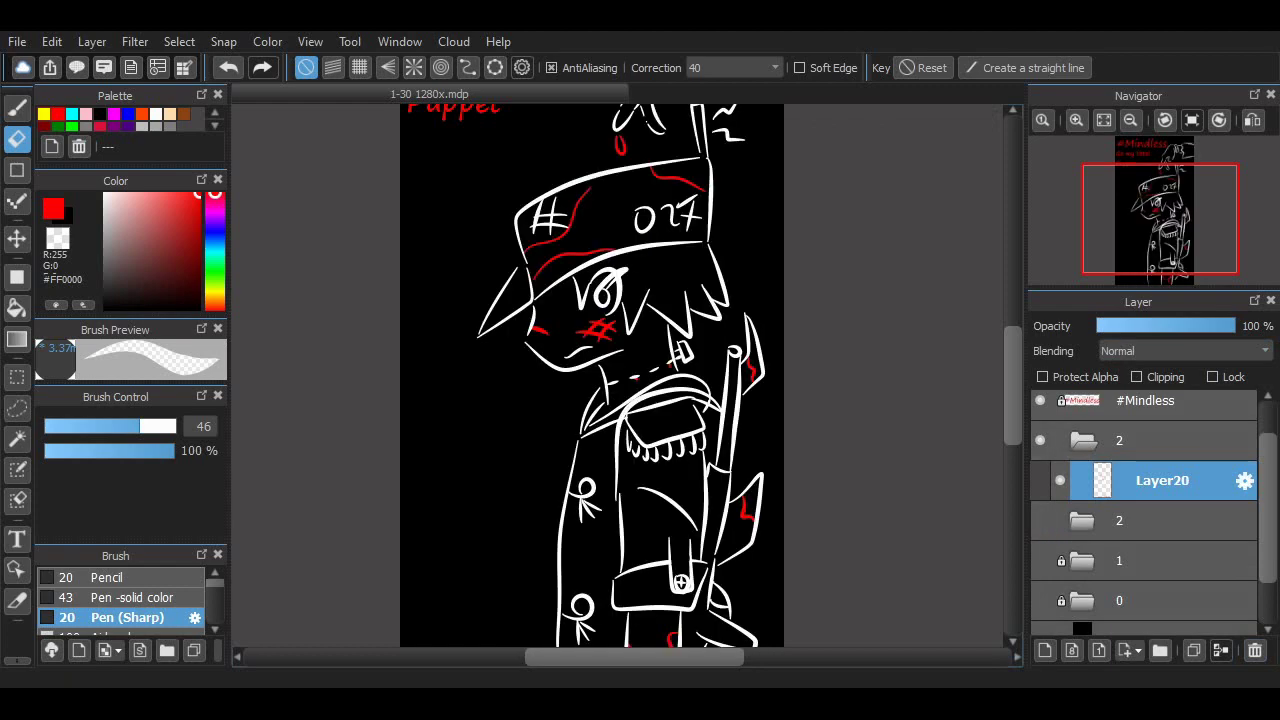
Try a rectangular selection covering the whole canvas for the merged layer.
scroll(527, 376, down, 1)
click(17, 377)
scroll(17, 370, down, 1)
drag(283, 127, 569, 537)
click(1104, 120)
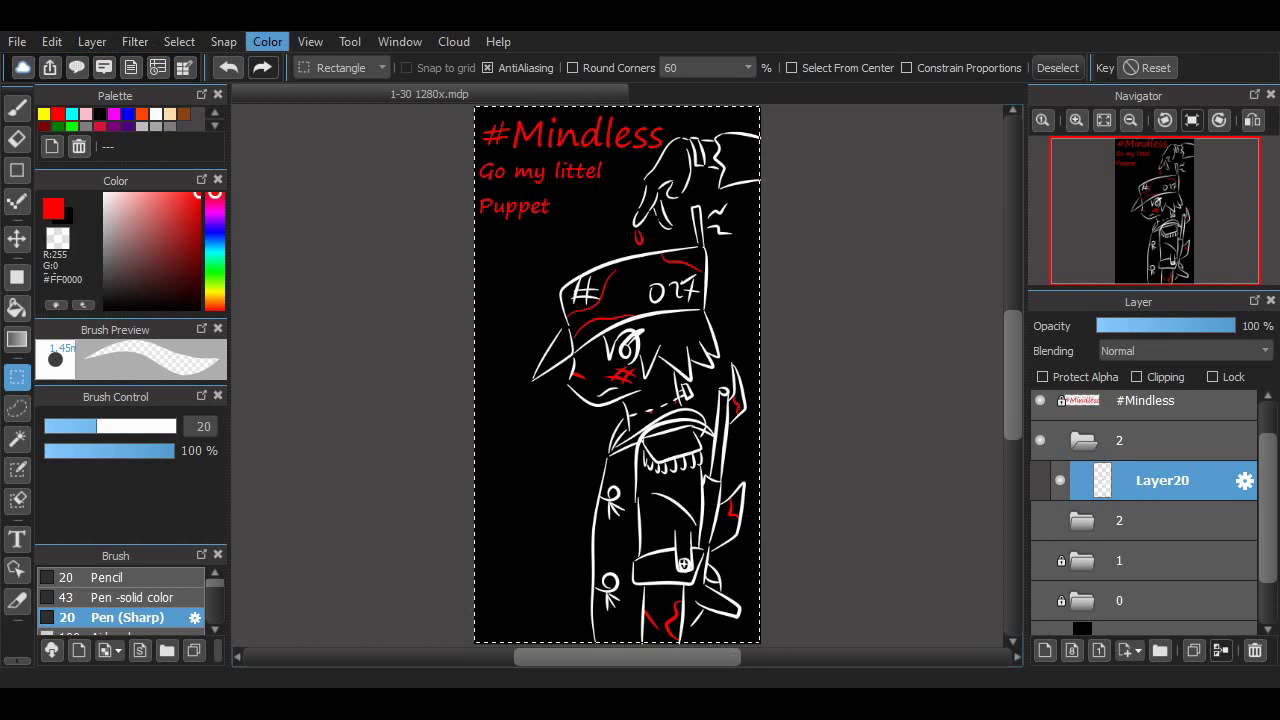
Change the colour picker from the hue bar to the hue wheel.
click(305, 95)
click(267, 42)
click(318, 114)
click(267, 42)
click(305, 95)
click(267, 42)
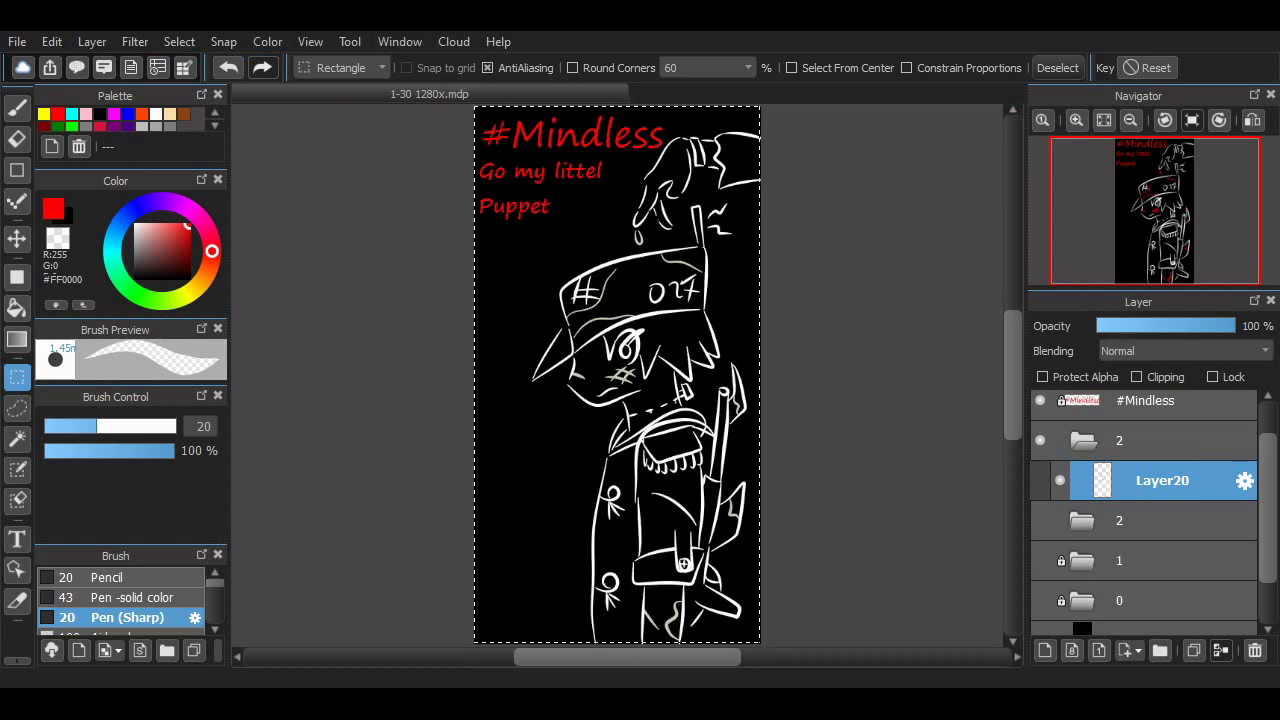
Try inverting the colours of the merged line art and accents within the selection.
key(ctrl+a)
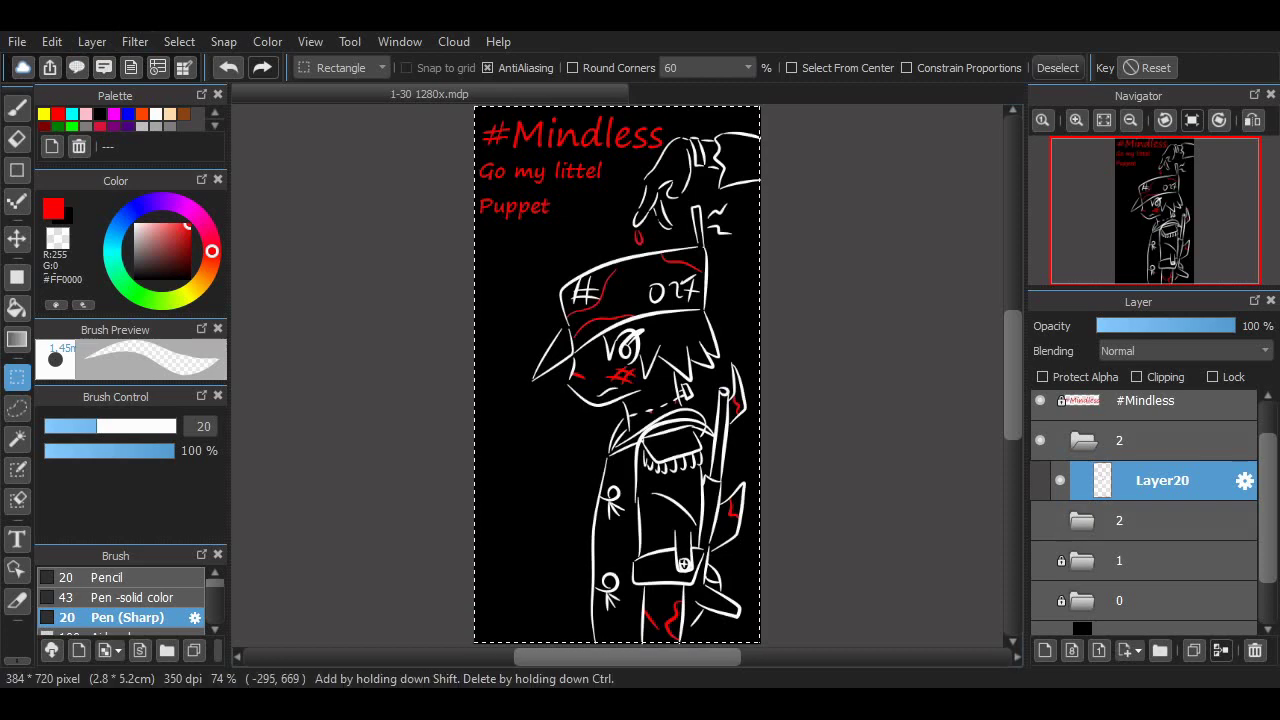
key(ctrl+a)
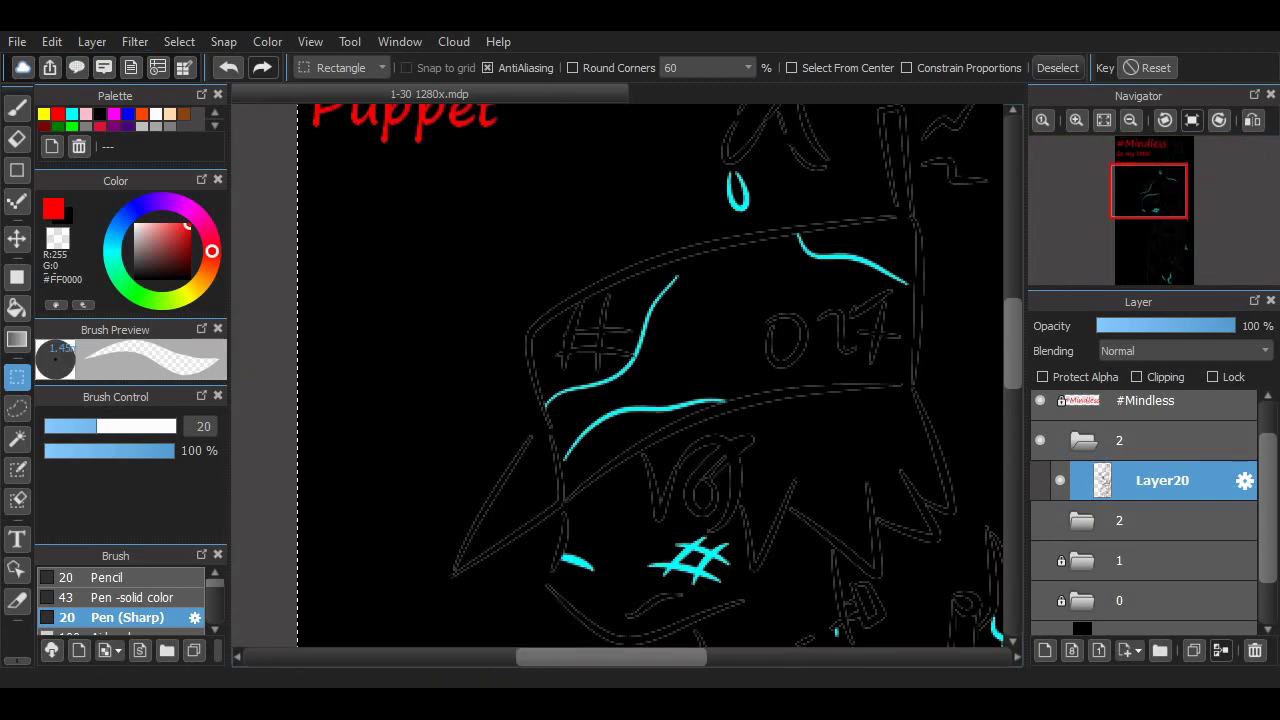
drag(1139, 192, 1147, 194)
mouse_move(1013, 338)
mouse_down()
mouse_move(1013, 311)
mouse_move(1013, 386)
mouse_move(1013, 338)
mouse_up()
Undo the colour inversion, the selection, the layer deletions and the merge of Layer19 and Layer20.
key(ctrl+z)
key(ctrl+z)
key(ctrl+z)
key(ctrl+z)
key(ctrl+z)
key(ctrl+z)
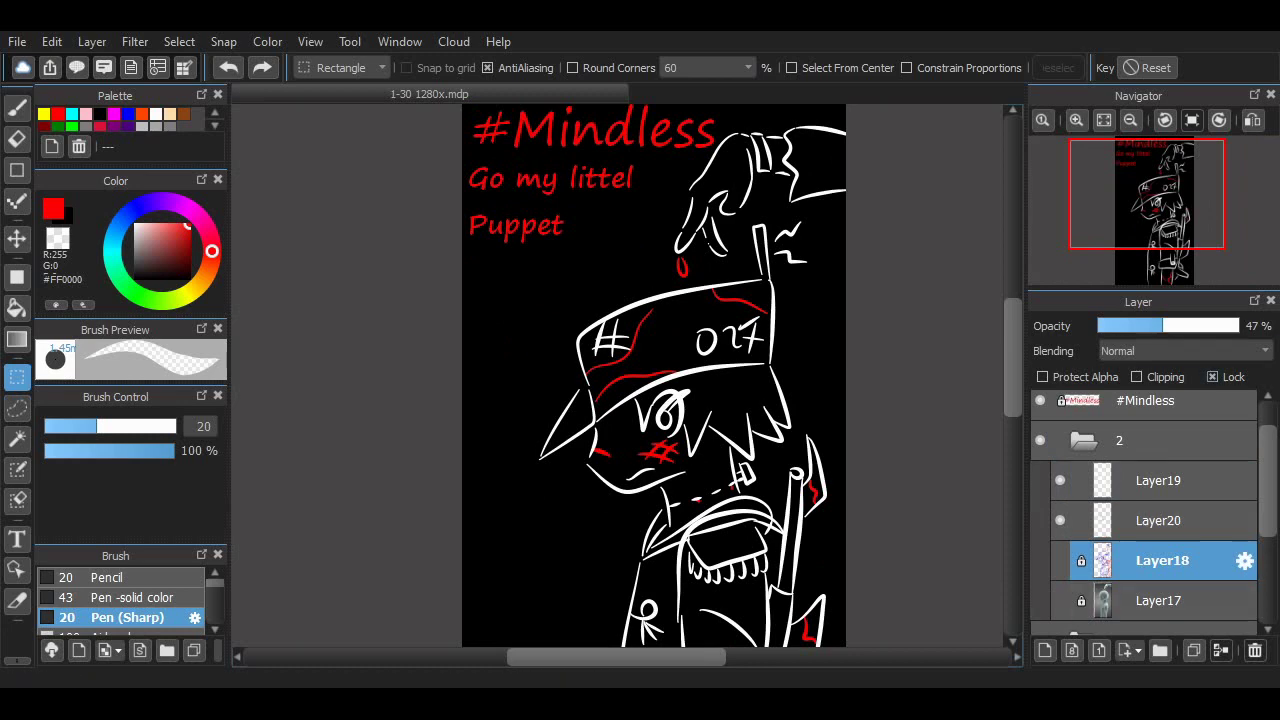
Try deleting Layer18 and Layer17, and make Layer19 the active layer.
click(1255, 650)
click(1255, 650)
click(1160, 481)
Try inverting Layer19's white line art to black and hide the black Layer2 background.
click(135, 42)
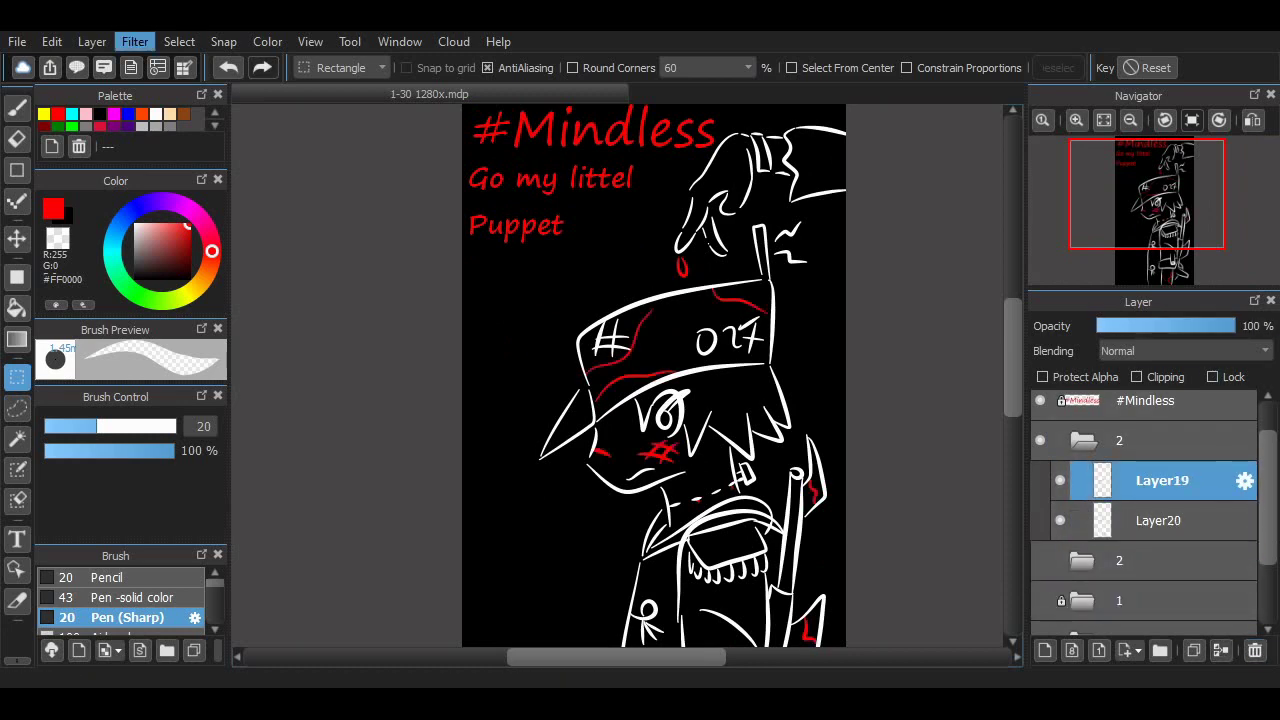
click(165, 131)
key(ctrl+z)
scroll(757, 463, down, 1)
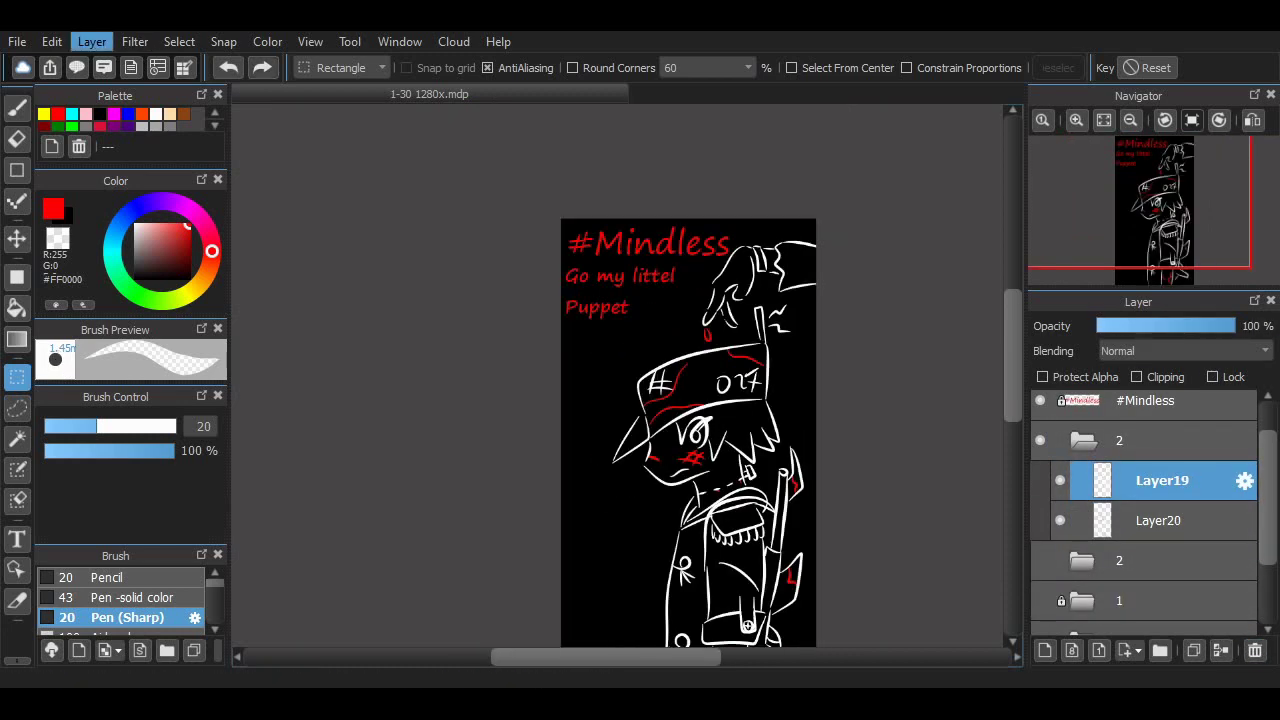
click(165, 131)
scroll(1120, 540, down, 3)
click(1040, 576)
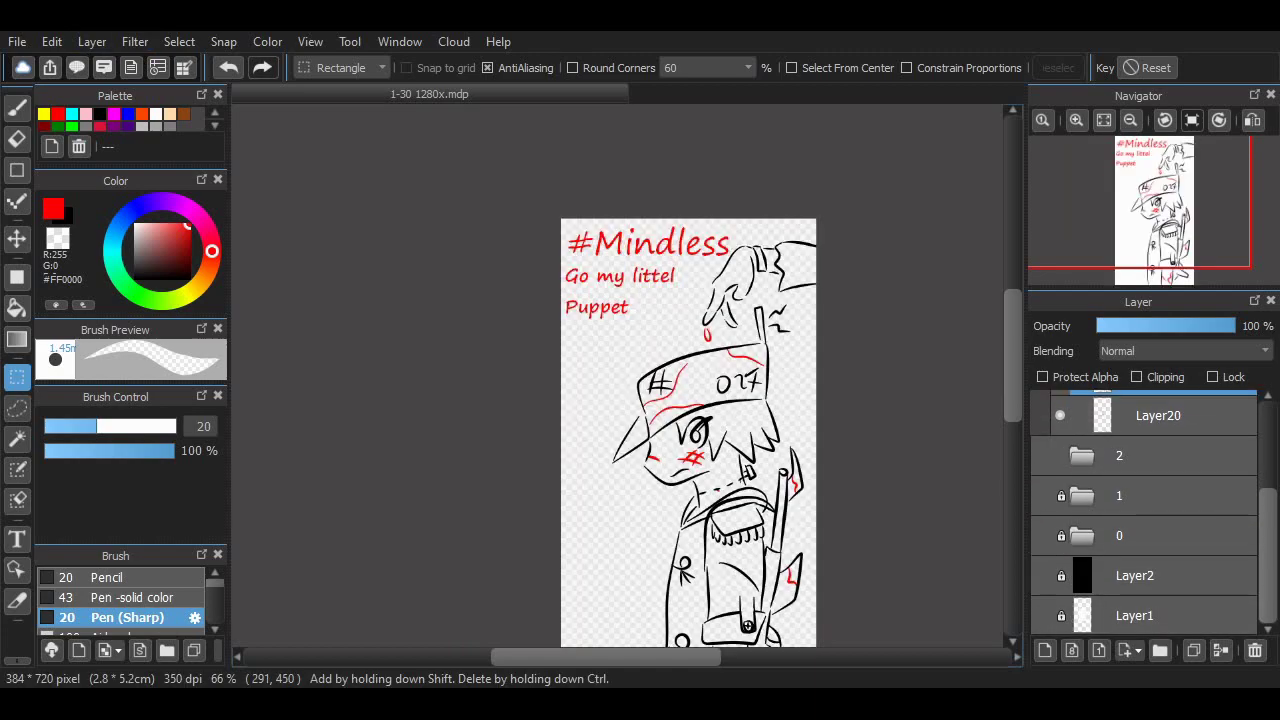
Undo the colour inversion of Layer19 and the deletion of Layer17.
scroll(752, 425, up, 2)
mouse_move(1013, 365)
mouse_down()
mouse_move(1013, 318)
mouse_move(1013, 355)
mouse_up()
key(ctrl+z)
key(ctrl+z)
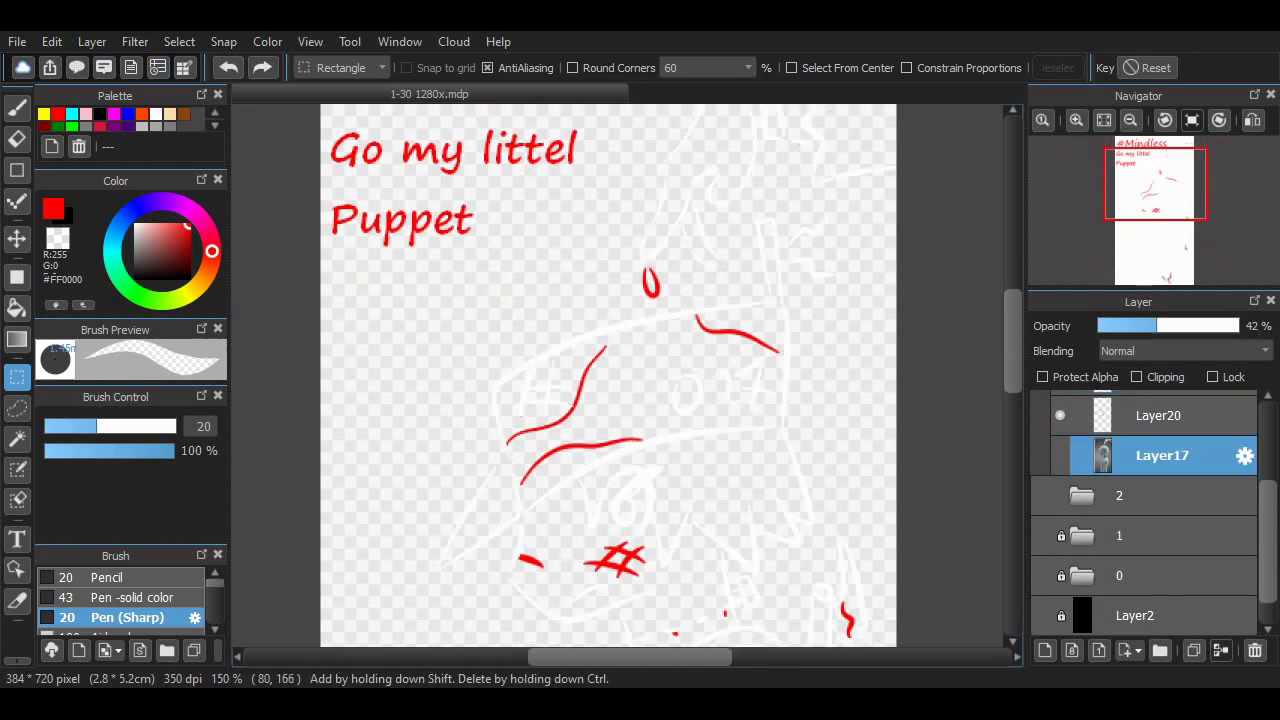
Show the black Layer2 background again and collapse layer folder 2.
scroll(1050, 459, down, 4)
click(1040, 585)
scroll(1050, 560, up, 3)
click(1120, 446)
click(1255, 650)
click(1040, 456)
click(1104, 120)
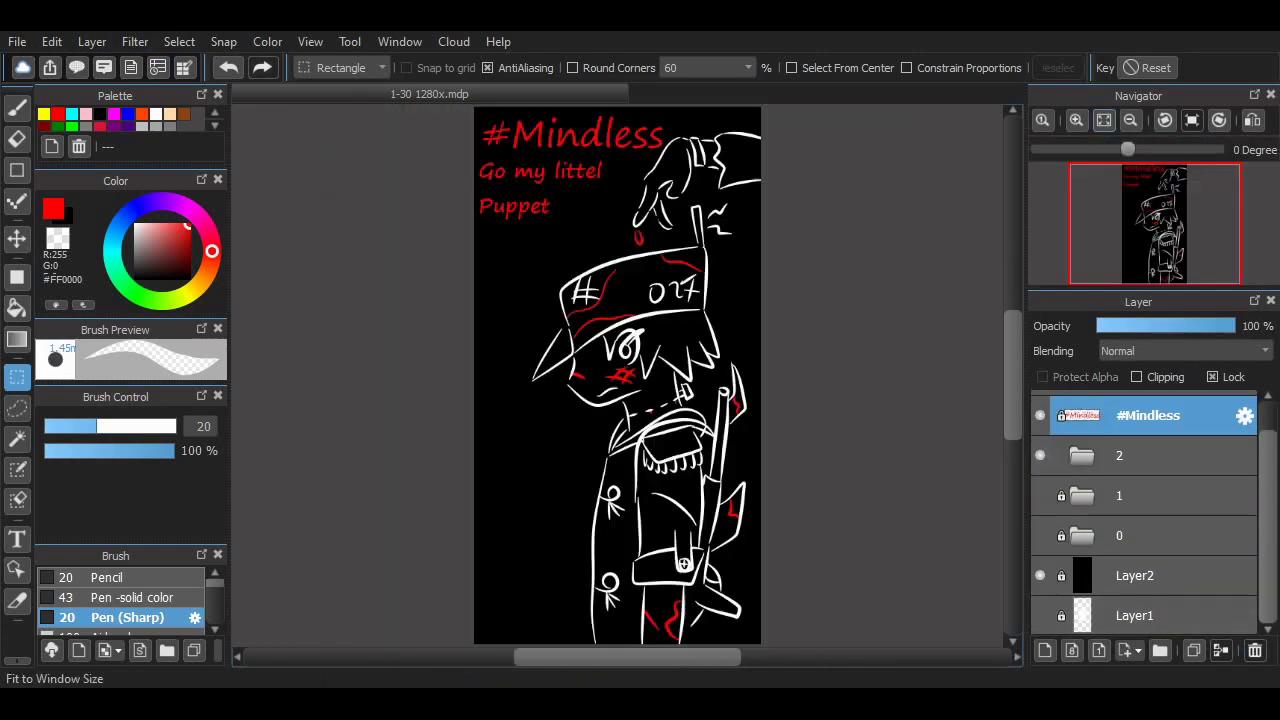
Examine the figure's line art close up, from the face and cap down to the belt strap.
scroll(637, 414, up, 3)
mouse_move(1013, 385)
mouse_down()
mouse_move(1013, 281)
mouse_move(1013, 477)
mouse_move(1013, 334)
mouse_move(1013, 405)
mouse_up()
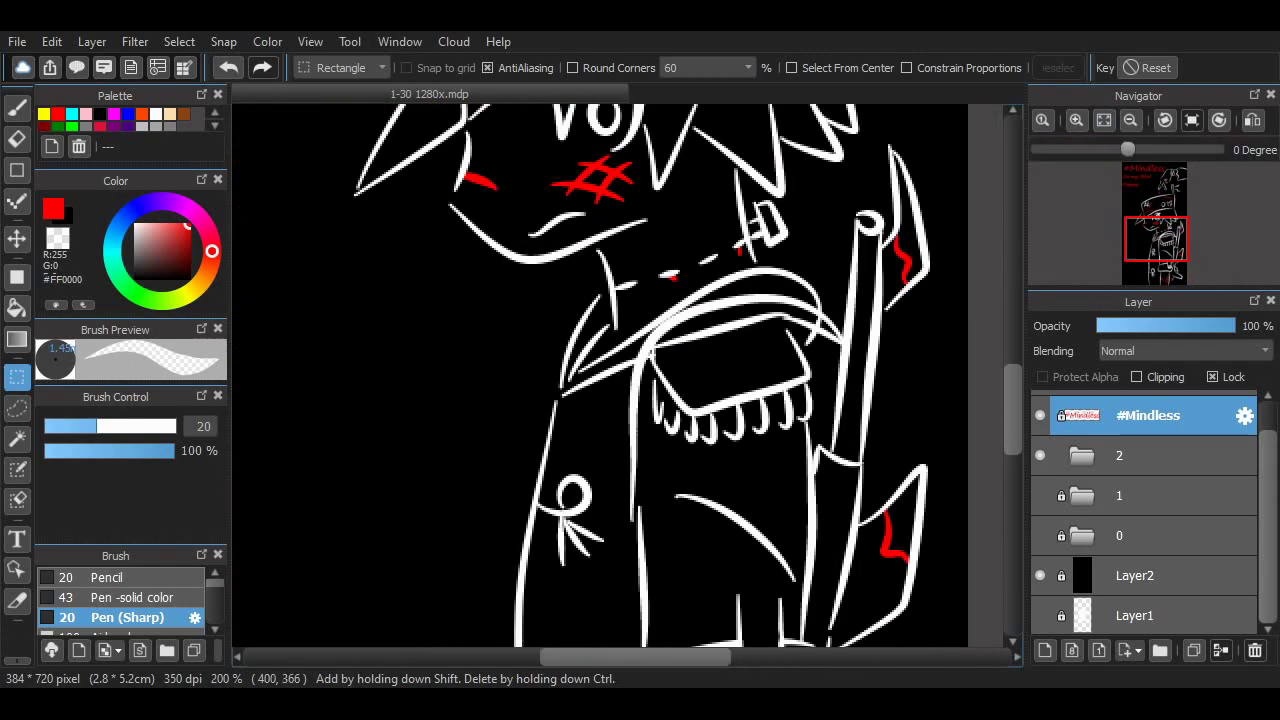
click(1104, 120)
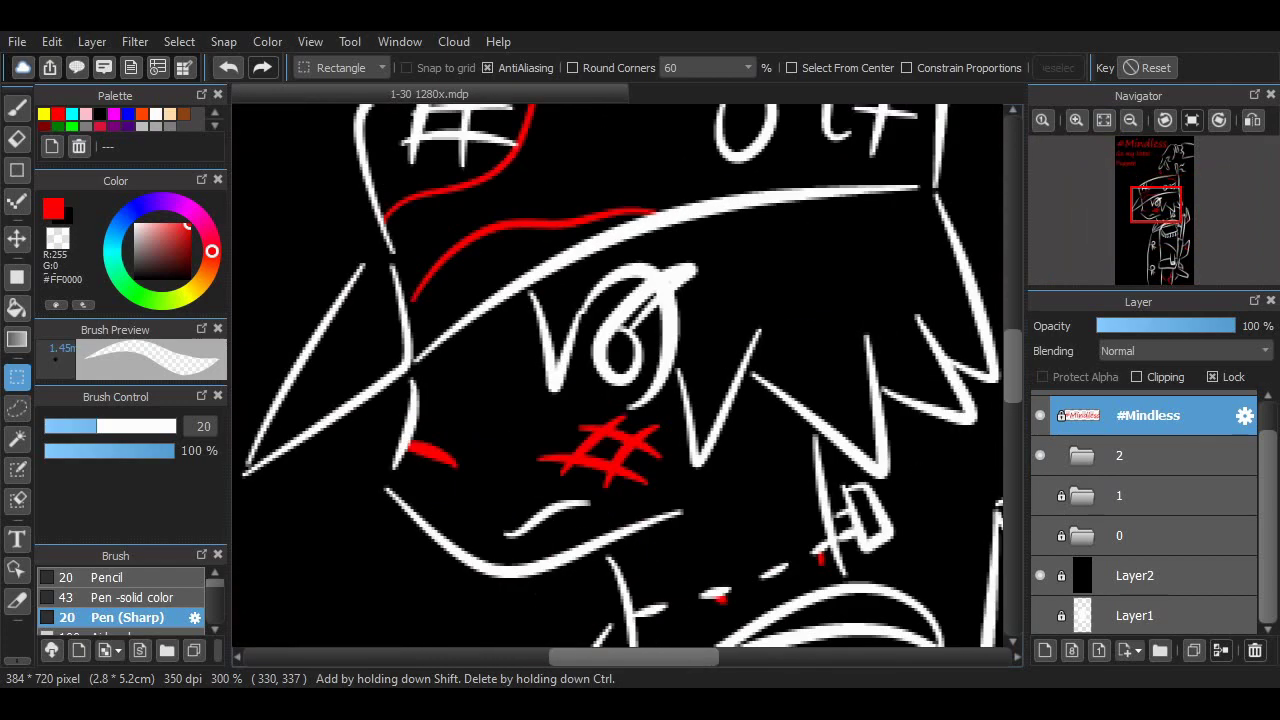
drag(372, 244, 578, 437)
key(ctrl+d)
scroll(850, 380, down, 4)
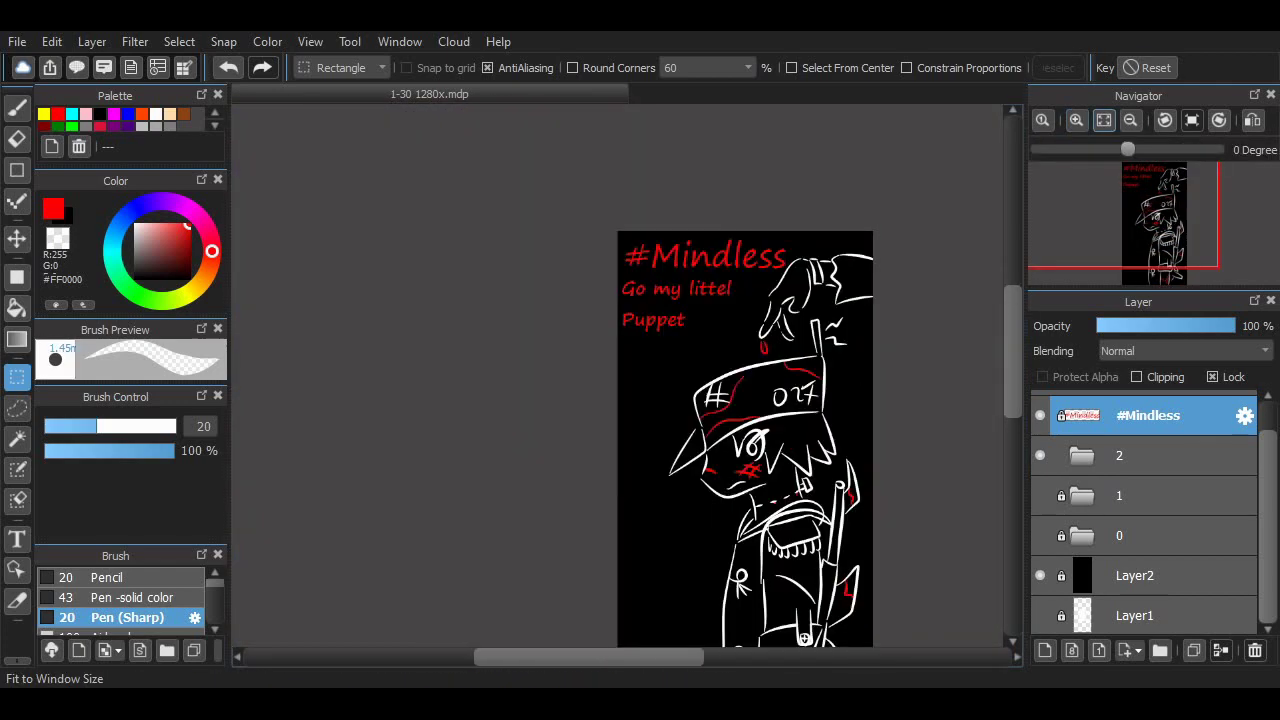
click(1104, 120)
click(1165, 120)
click(1165, 120)
scroll(701, 498, up, 2)
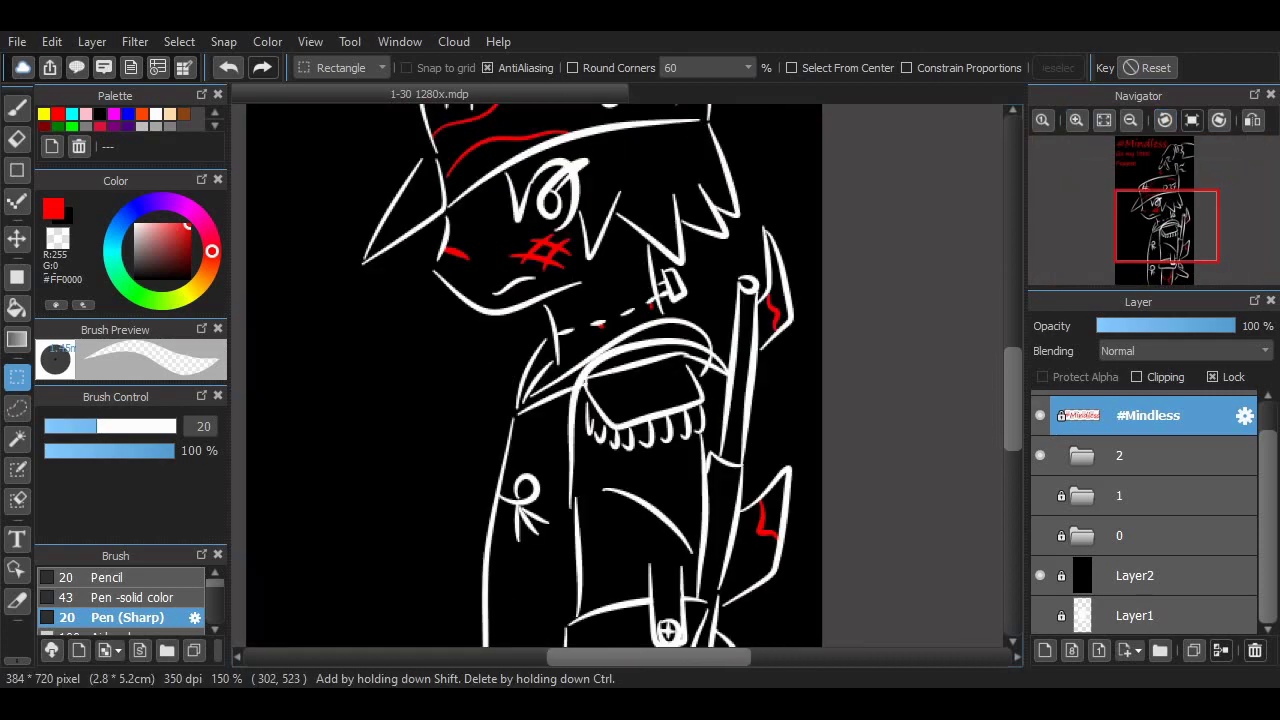
scroll(702, 480, up, 2)
drag(736, 657, 702, 657)
drag(1012, 431, 1012, 498)
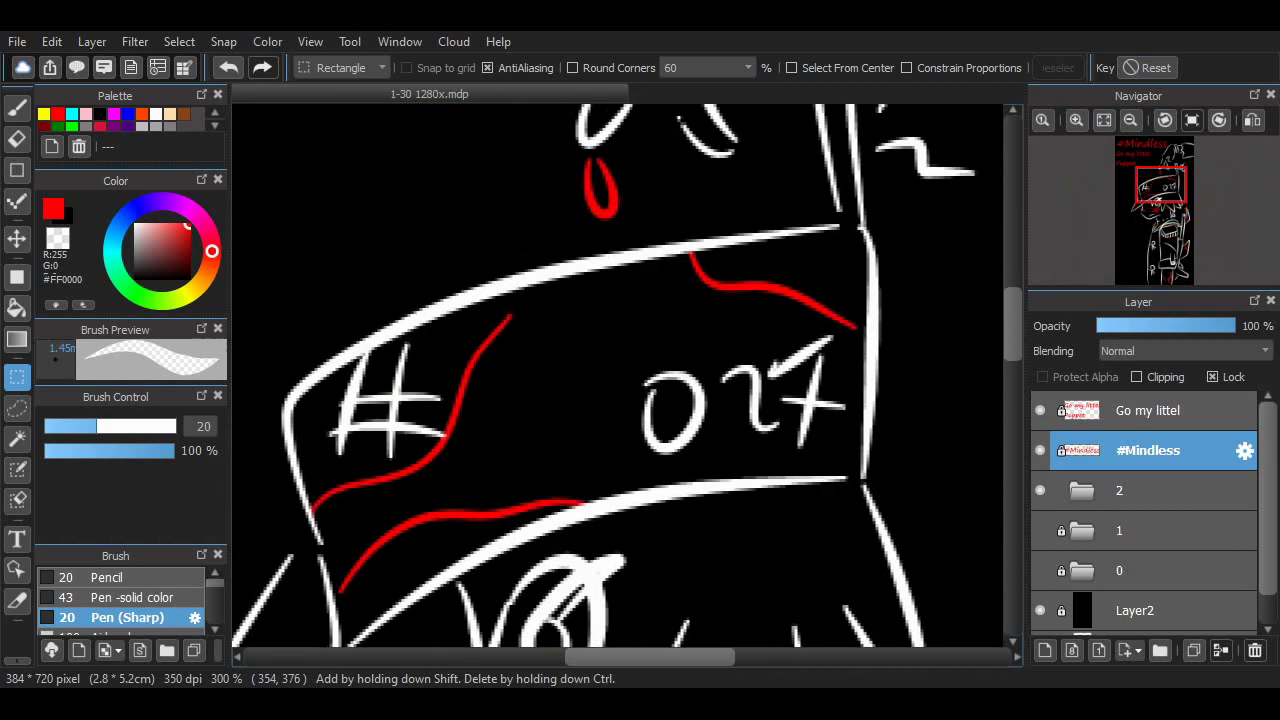
drag(1013, 279, 1013, 309)
key(ctrl+0)
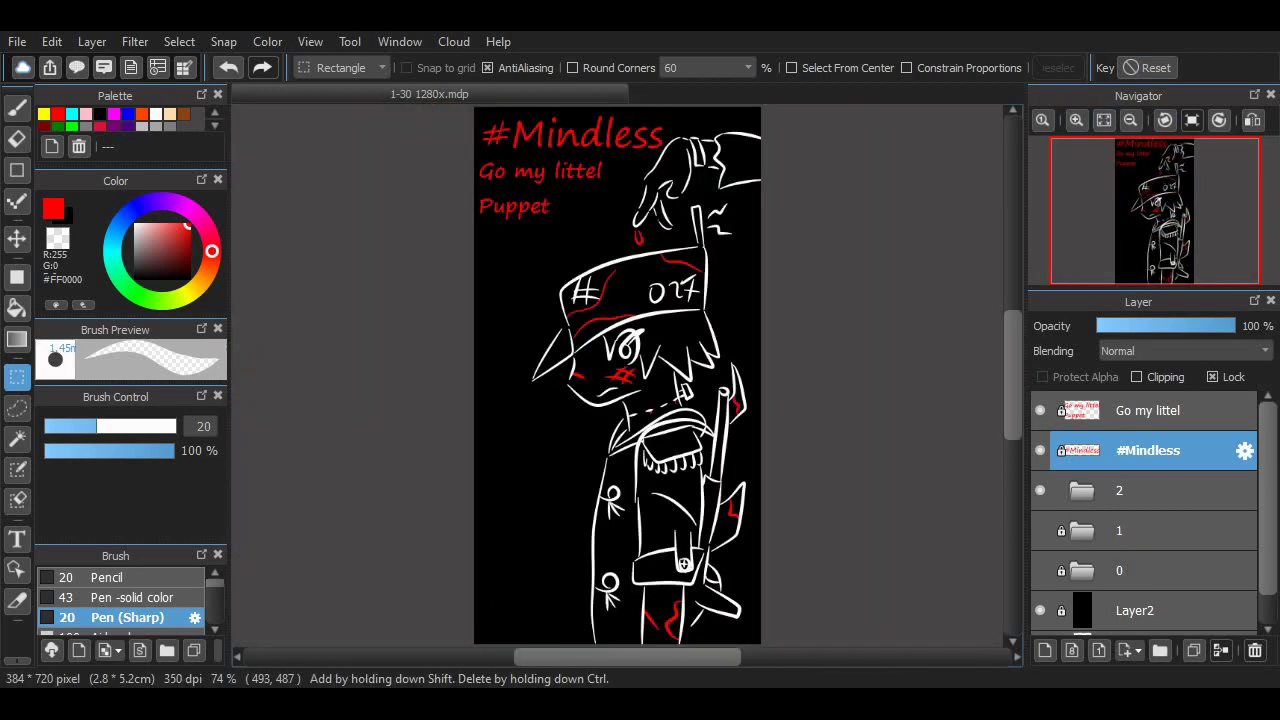
scroll(686, 574, up, 7)
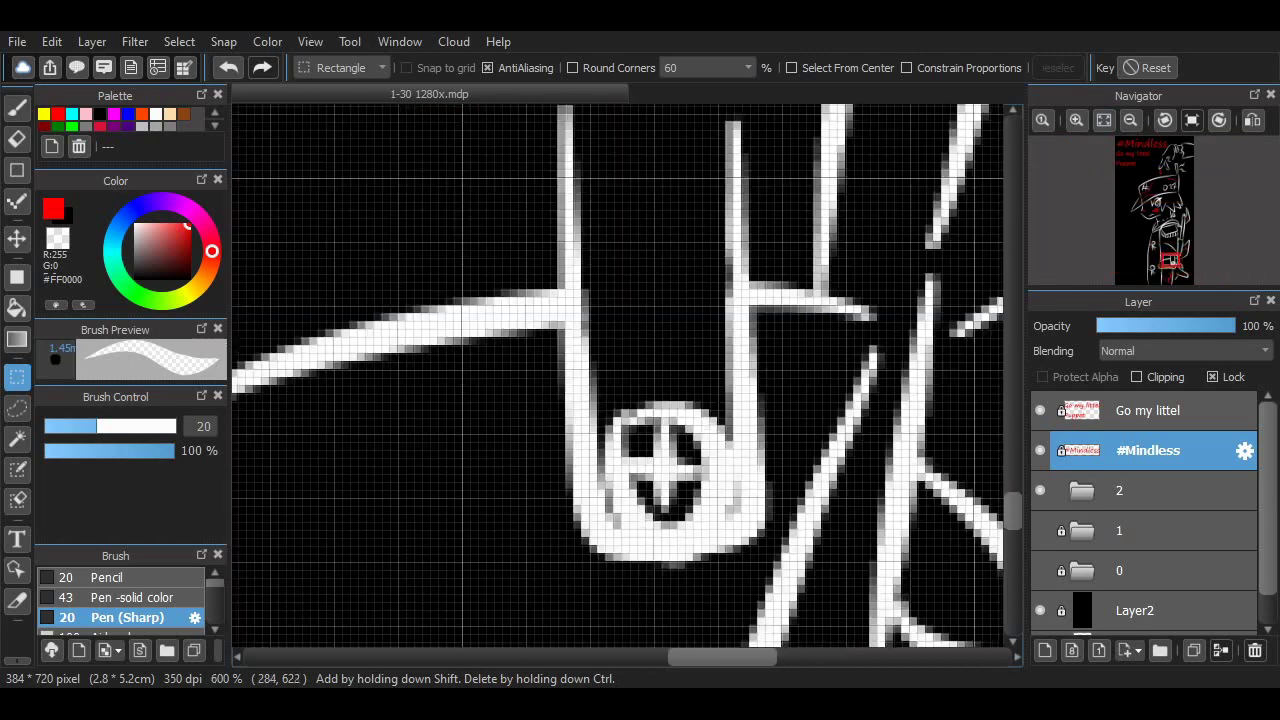
On Layer19, erase the round cross emblem at the belt strap's end and paint a white arc across the strap.
click(1082, 491)
click(1162, 531)
click(17, 170)
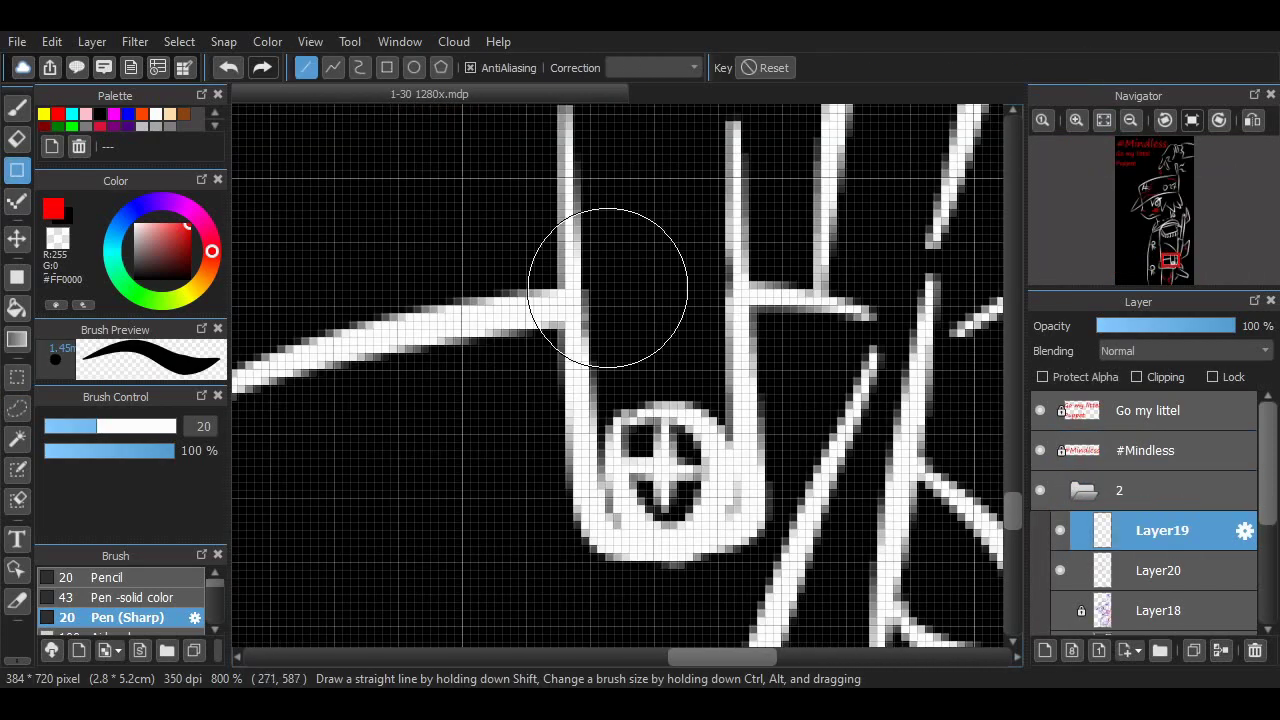
drag(637, 400, 706, 476)
click(17, 139)
mouse_move(602, 391)
mouse_down()
mouse_move(681, 488)
mouse_move(640, 472)
mouse_move(651, 509)
mouse_up()
click(17, 108)
drag(597, 428, 732, 420)
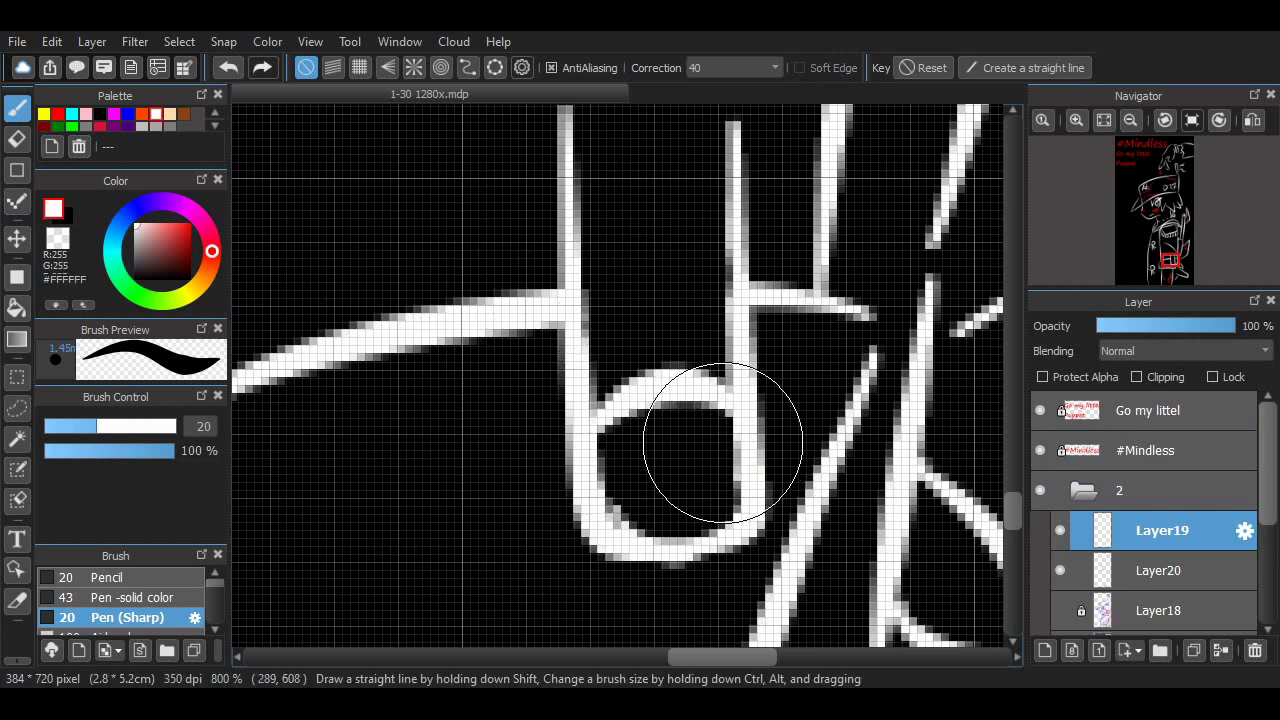
Erase the outer line of the coat collar where it meets the shoulder.
scroll(668, 442, down, 7)
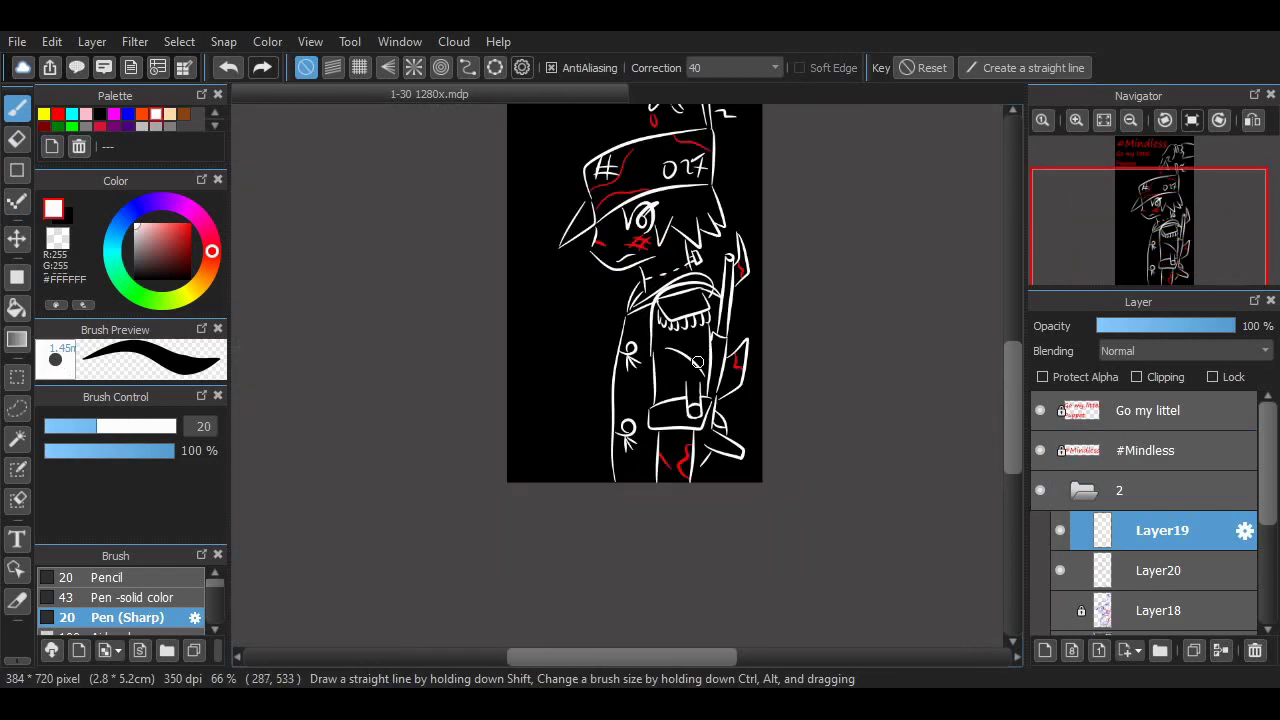
scroll(700, 412, up, 6)
scroll(715, 470, down, 6)
scroll(692, 285, up, 3)
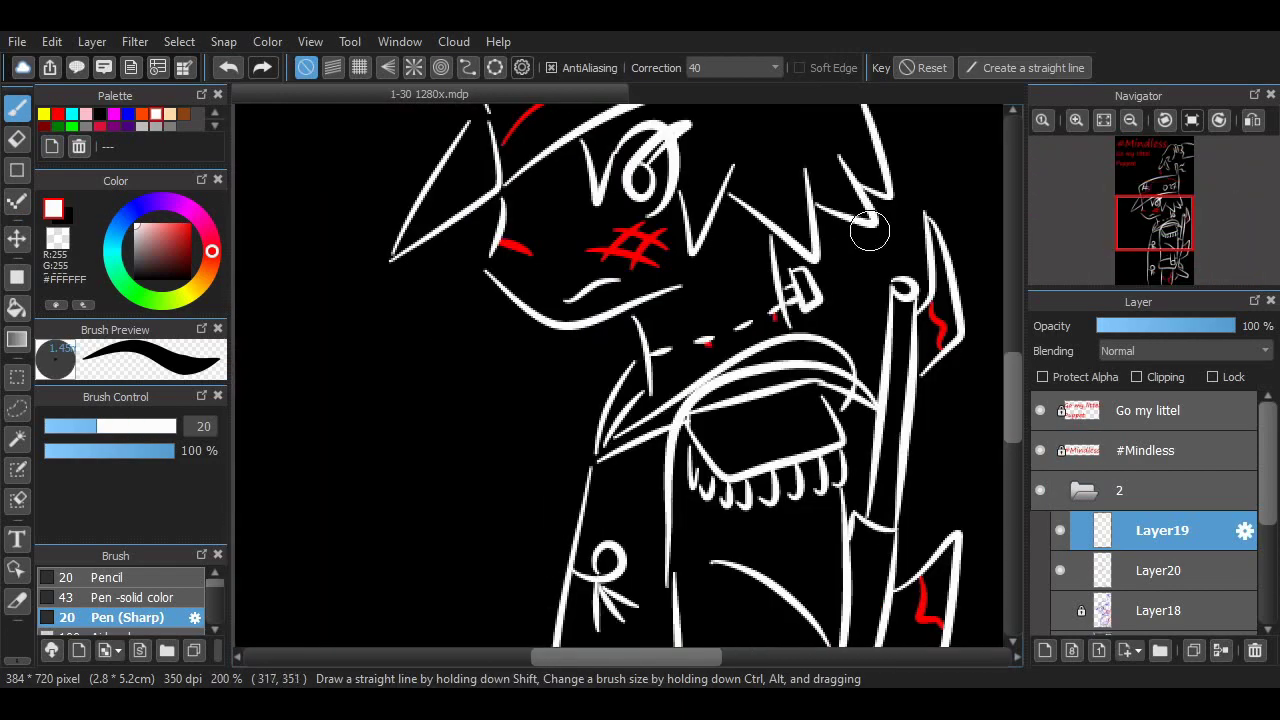
scroll(823, 300, up, 2)
key(e)
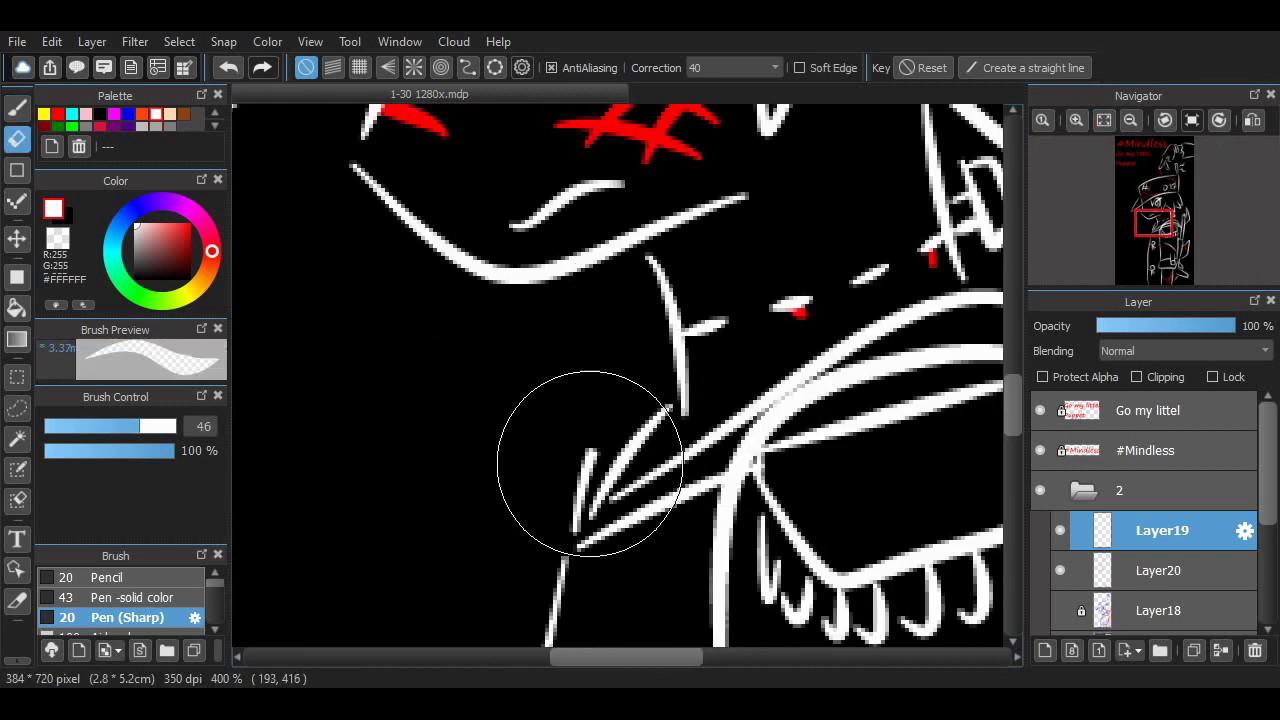
Try redrawing the collar's outer line from the shoulder up to the neck.
click(17, 108)
drag(574, 529, 660, 403)
key(ctrl+z)
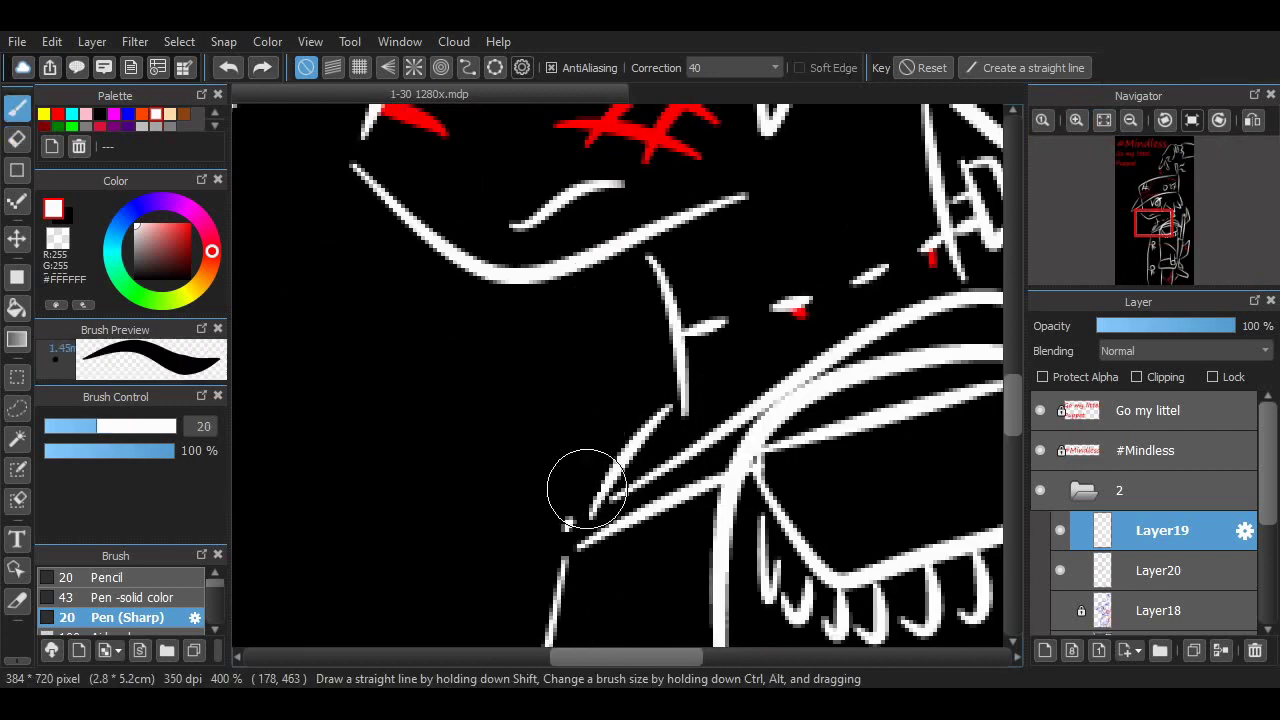
drag(574, 528, 670, 403)
key(ctrl+z)
Erase the remaining front collar line and redraw the collar in white, joined to the base of the neck.
key(e)
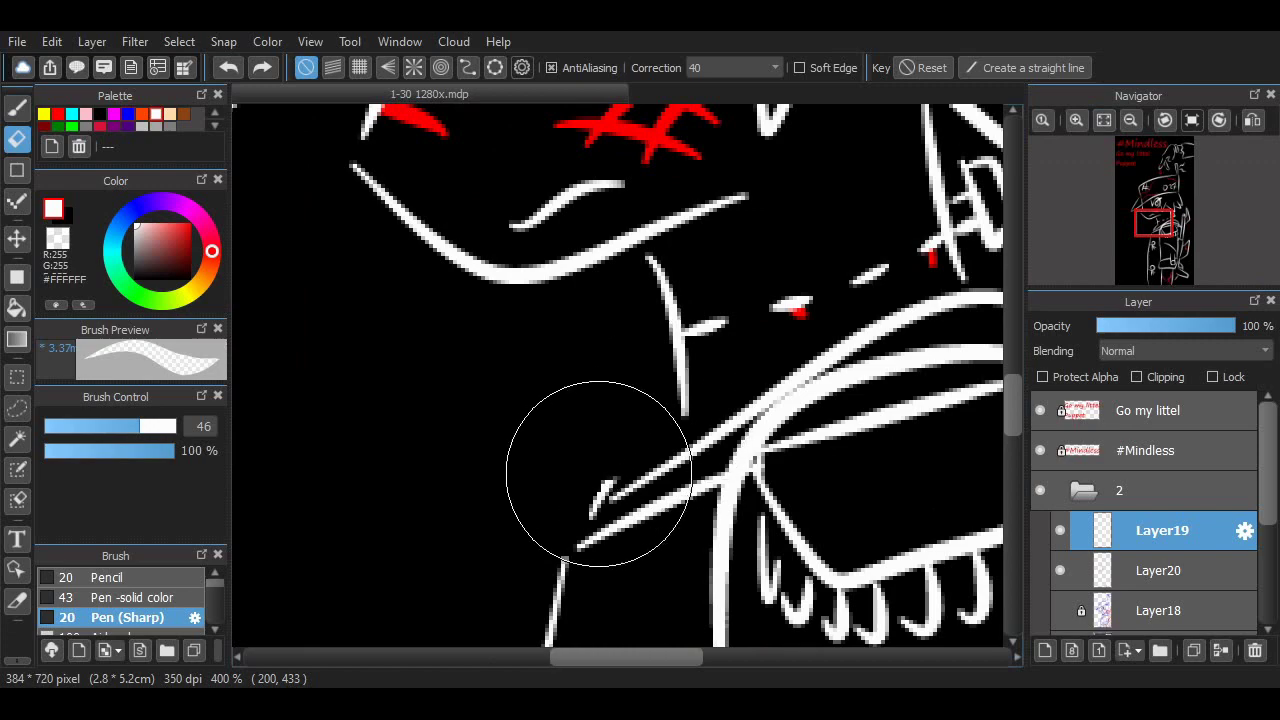
key(b)
mouse_move(574, 523)
mouse_down()
mouse_move(677, 423)
mouse_move(585, 515)
mouse_up()
key(ctrl+z)
drag(617, 463, 677, 409)
Try painting a line across the middle of the fringed shoulder piece.
drag(619, 600, 359, 607)
mouse_move(740, 230)
mouse_down()
mouse_move(967, 655)
mouse_move(980, 370)
mouse_move(737, 85)
mouse_move(693, 85)
mouse_up()
drag(550, 368, 720, 341)
key(ctrl+z)
drag(555, 336, 690, 300)
key(ctrl+z)
key(ctrl+z)
Paint a short slanted white line at each end of the fringed shoulder piece and a plus sign at its centre.
drag(516, 328, 545, 387)
mouse_move(686, 286)
mouse_down()
mouse_move(703, 357)
mouse_move(722, 355)
mouse_up()
key(ctrl+z)
drag(586, 349, 657, 331)
drag(607, 314, 637, 370)
Examine the shoulder piece, collar, face and cap lettering up close for remaining flaws.
mouse_move(1013, 410)
mouse_down()
mouse_move(1013, 379)
mouse_move(1013, 412)
mouse_up()
click(1104, 120)
click(1077, 120)
click(1077, 120)
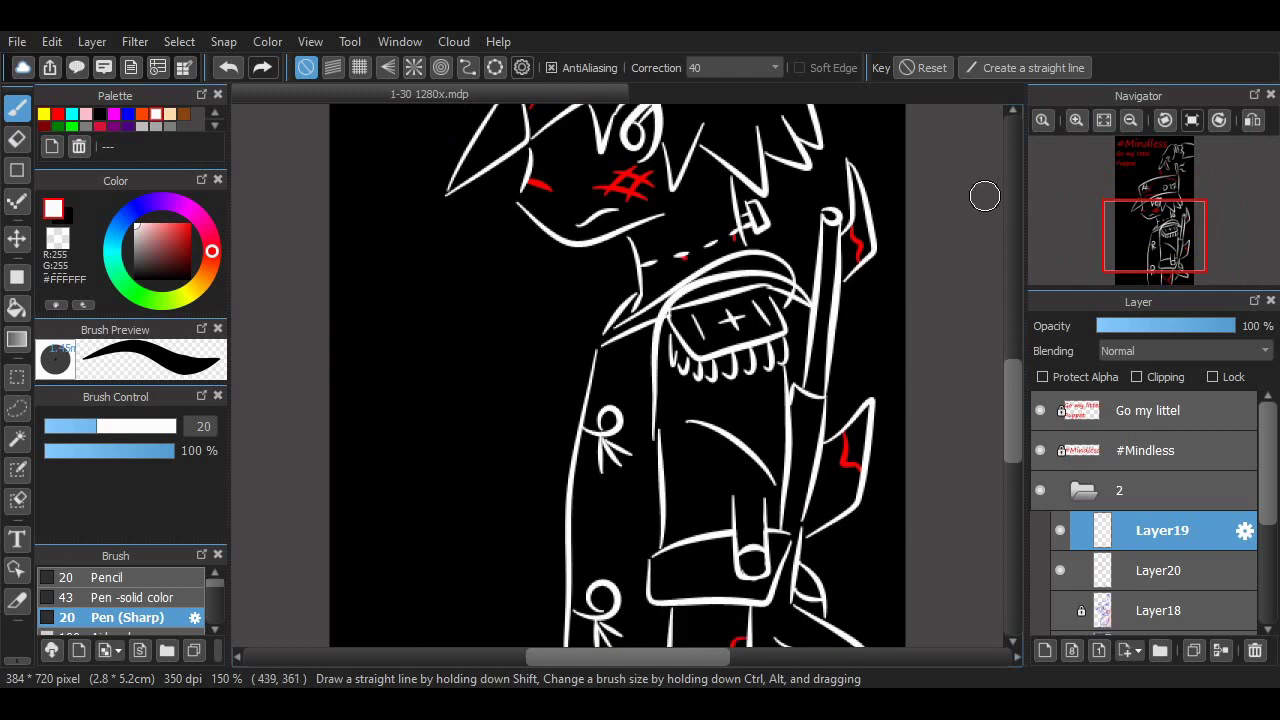
scroll(897, 337, up, 2)
scroll(695, 620, right, 3)
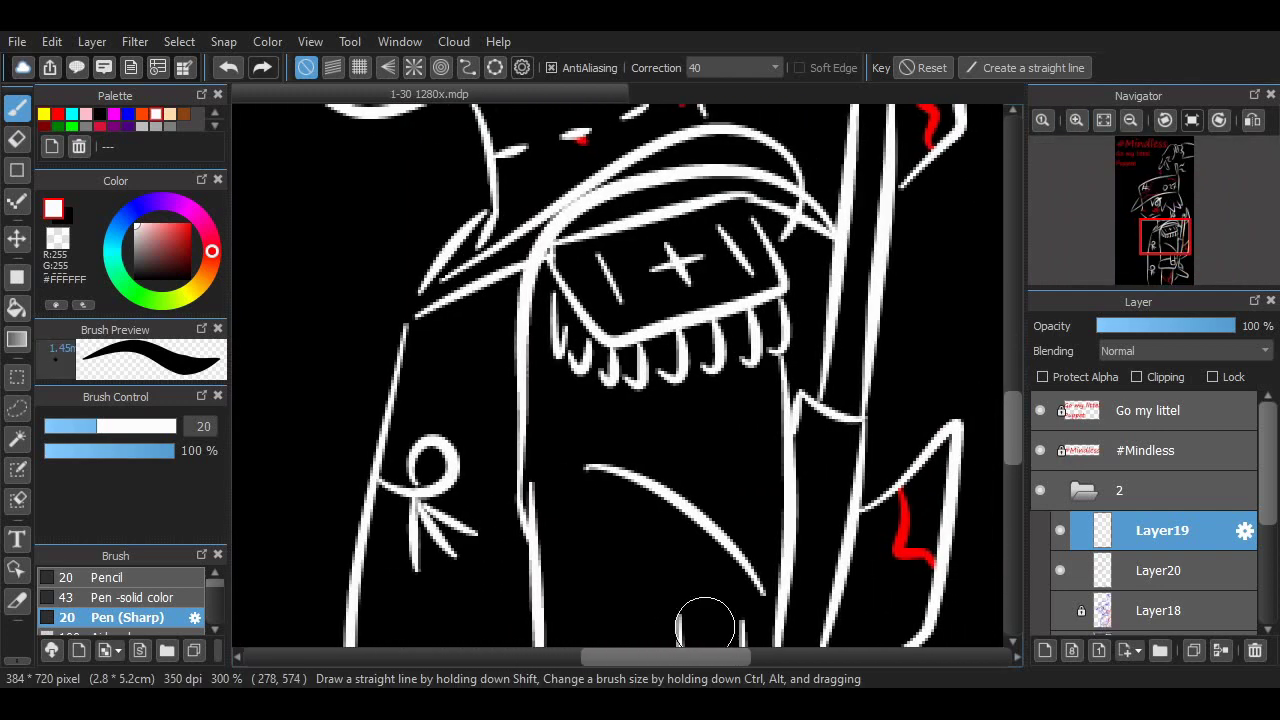
scroll(715, 595, down, 5)
scroll(795, 510, up, 15)
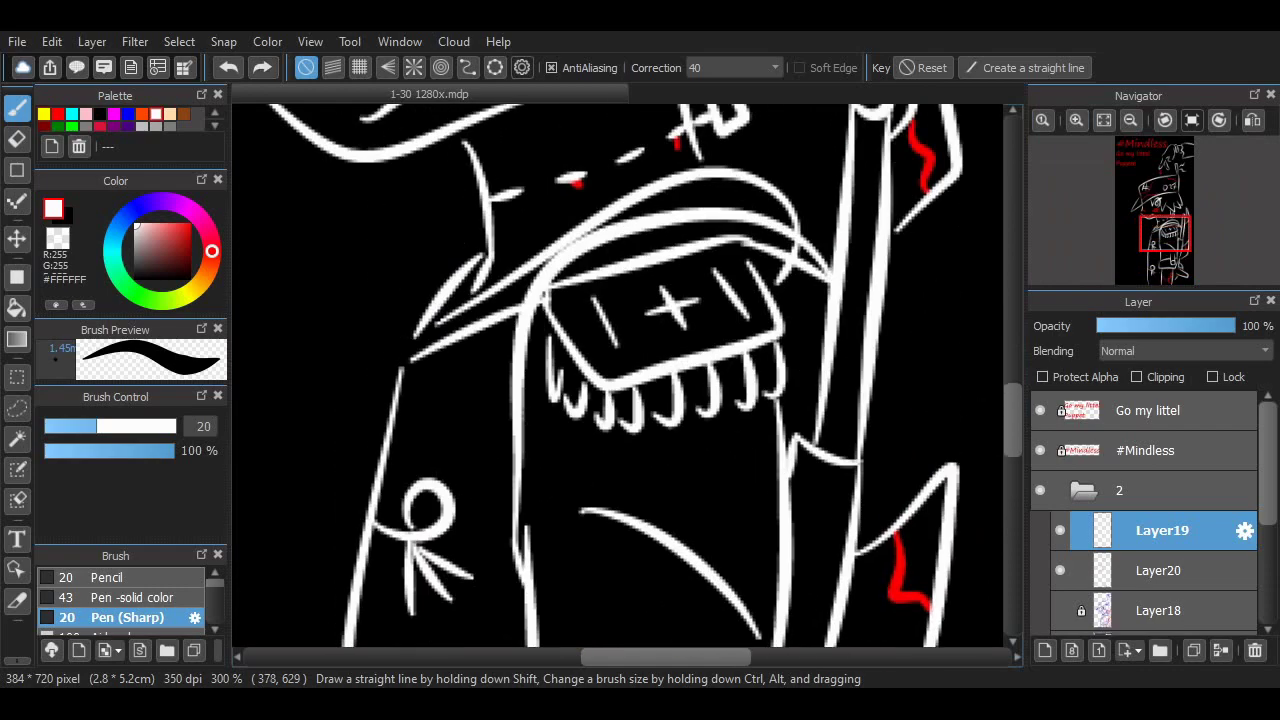
scroll(951, 363, down, 4)
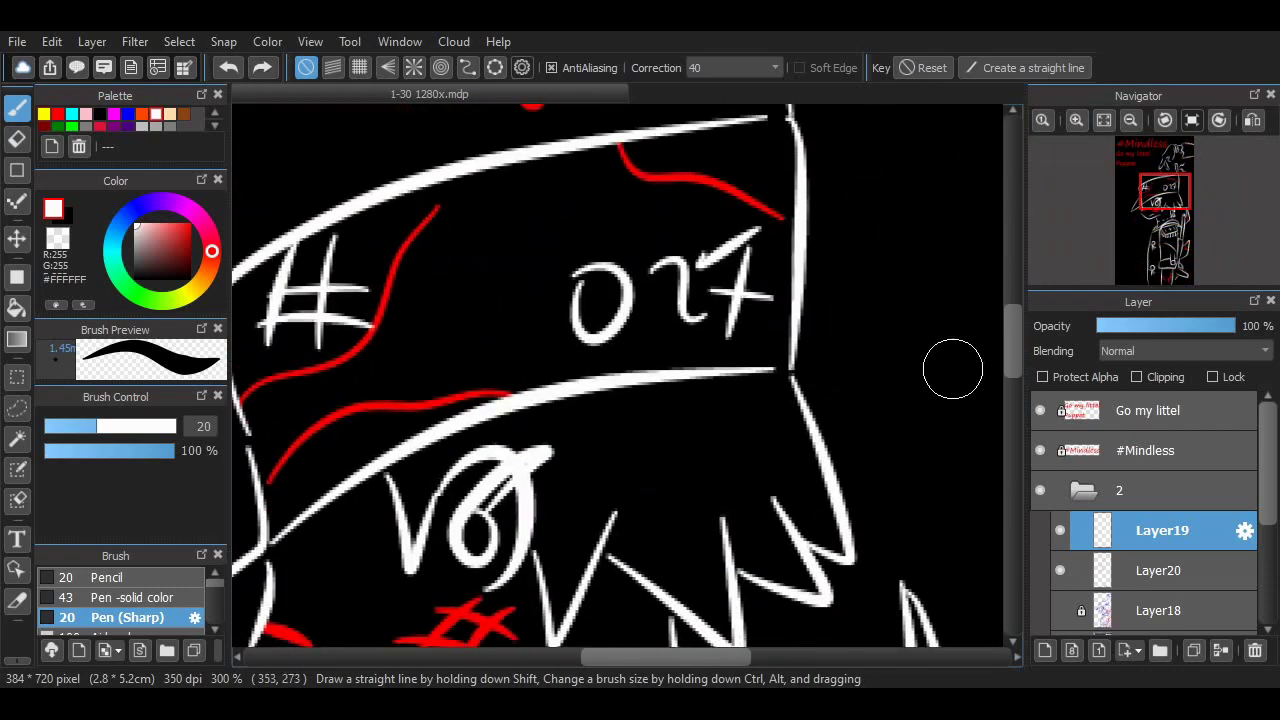
scroll(951, 363, down, 3)
scroll(951, 363, up, 3)
scroll(433, 207, down, 3)
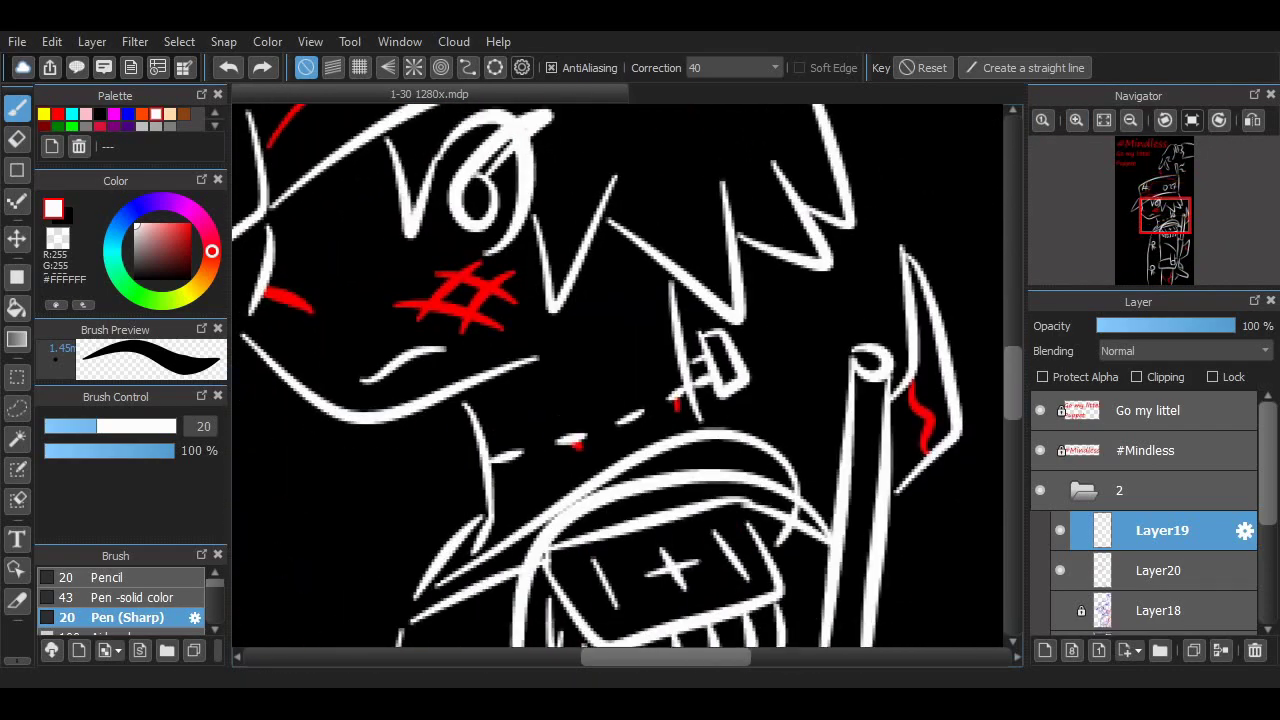
Erase the narrow 2 in the cap's number 027 and redraw it in white.
scroll(433, 207, up, 3)
key(e)
key(b)
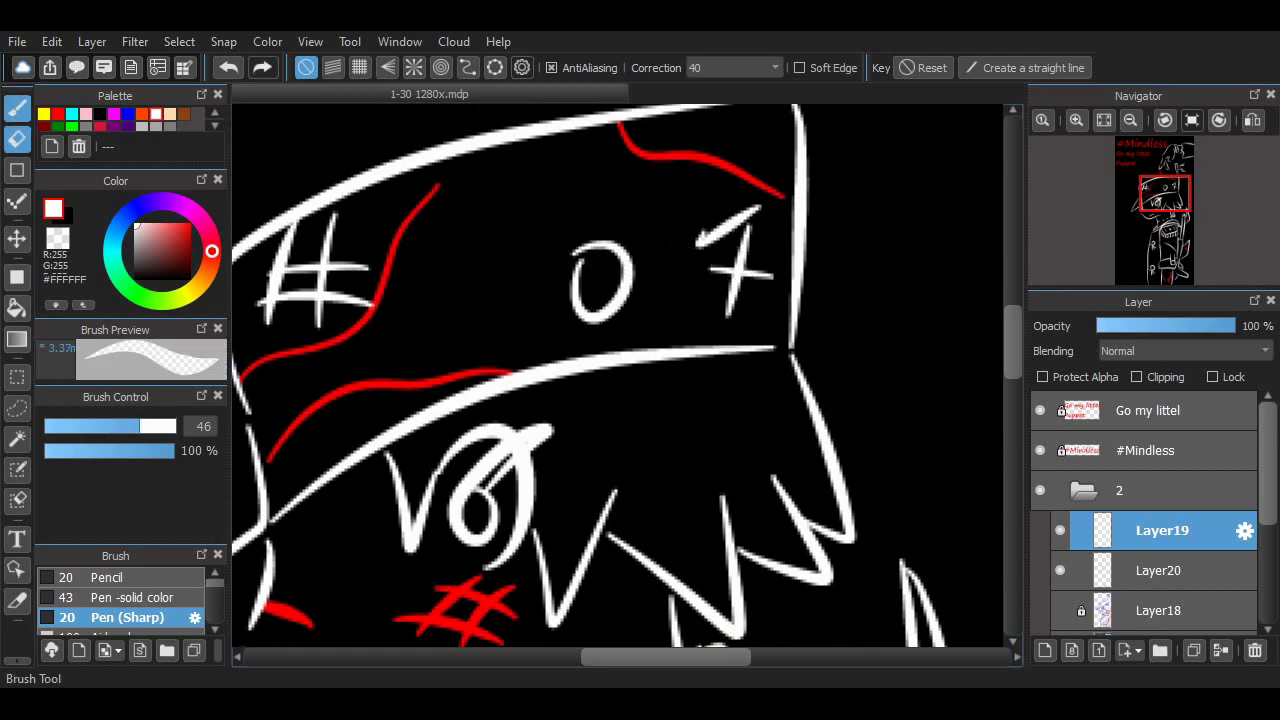
mouse_move(646, 312)
mouse_down()
mouse_move(655, 240)
mouse_move(660, 318)
mouse_up()
key(ctrl+z)
Examine the face, collar and torso line art, ending with the complete artwork in view.
scroll(643, 306, down, 5)
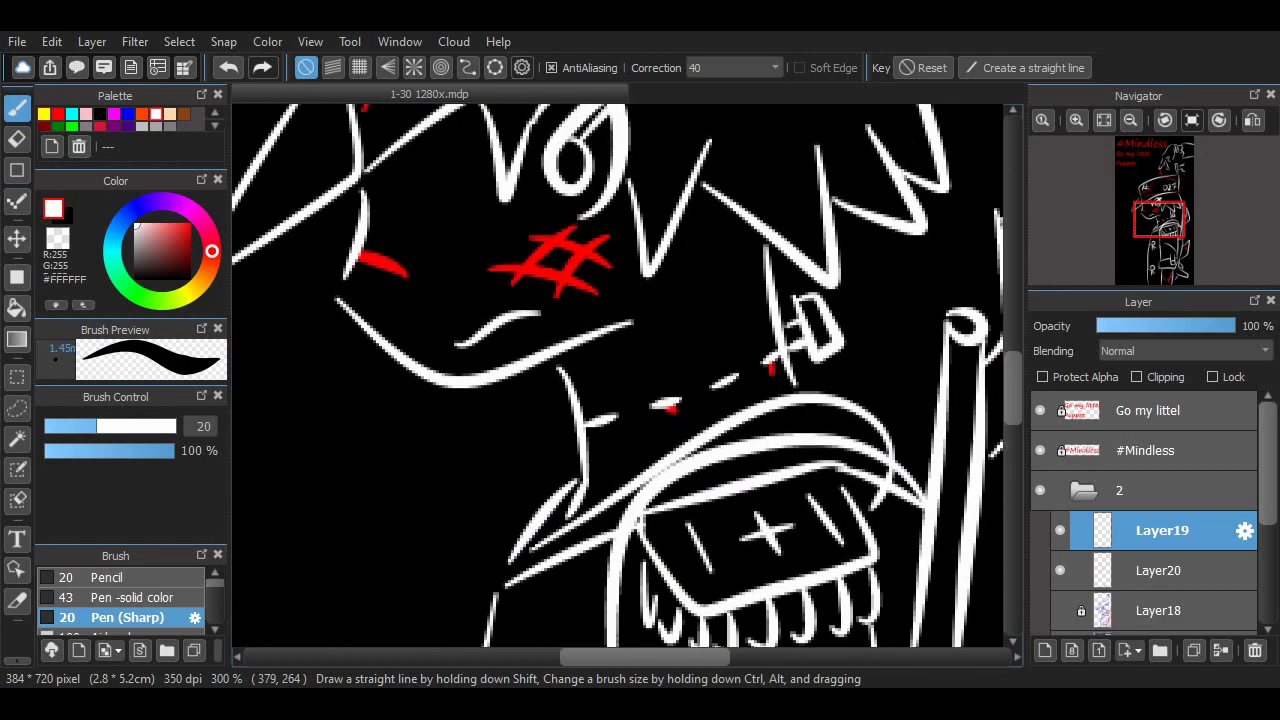
drag(1013, 380, 1013, 363)
drag(690, 657, 713, 657)
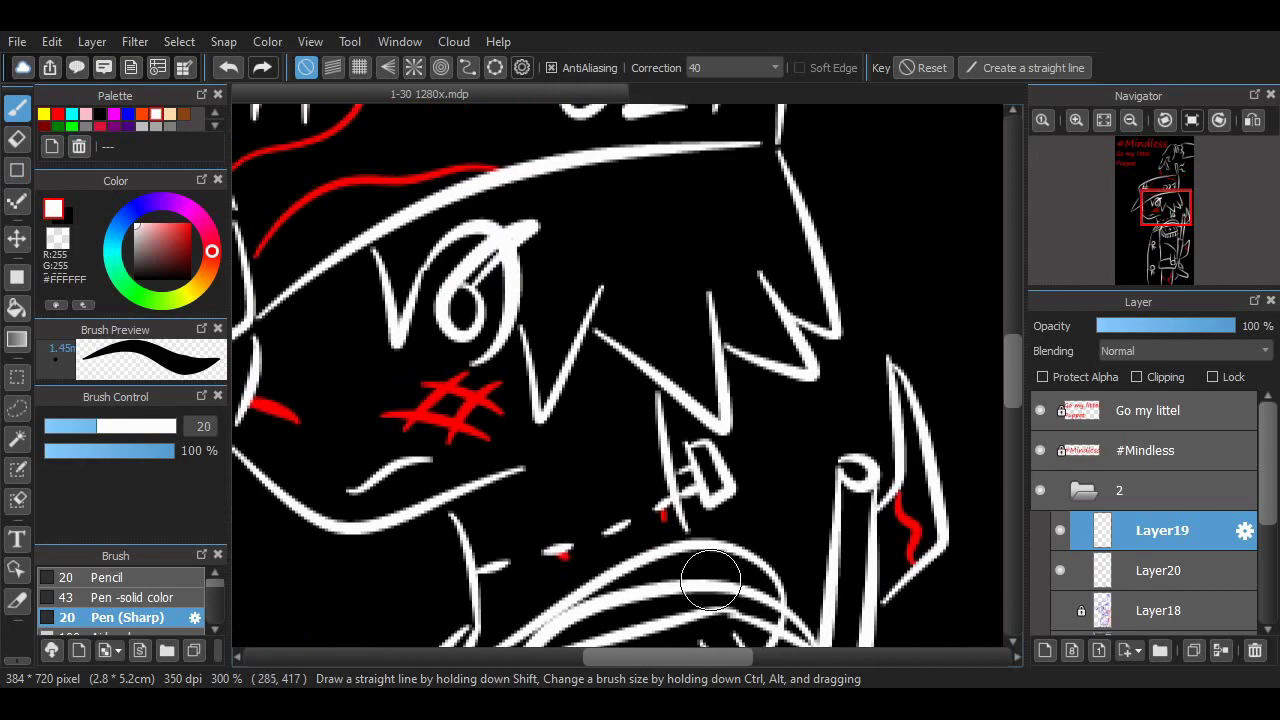
mouse_move(1013, 381)
mouse_down()
mouse_move(1013, 319)
mouse_move(1013, 525)
mouse_move(1013, 382)
mouse_move(1013, 500)
mouse_move(1013, 442)
mouse_up()
click(1104, 120)
scroll(674, 444, down, 1)
scroll(670, 442, up, 2)
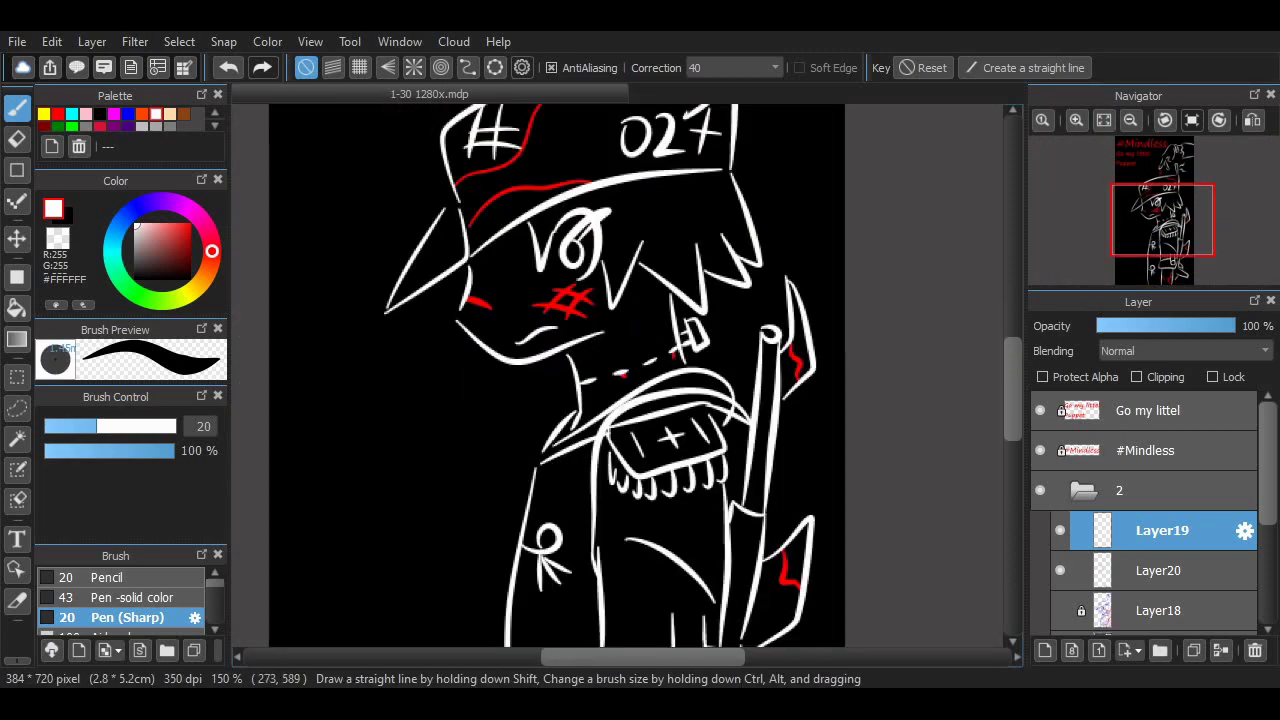
drag(640, 657, 625, 657)
click(1104, 120)
key(alt)
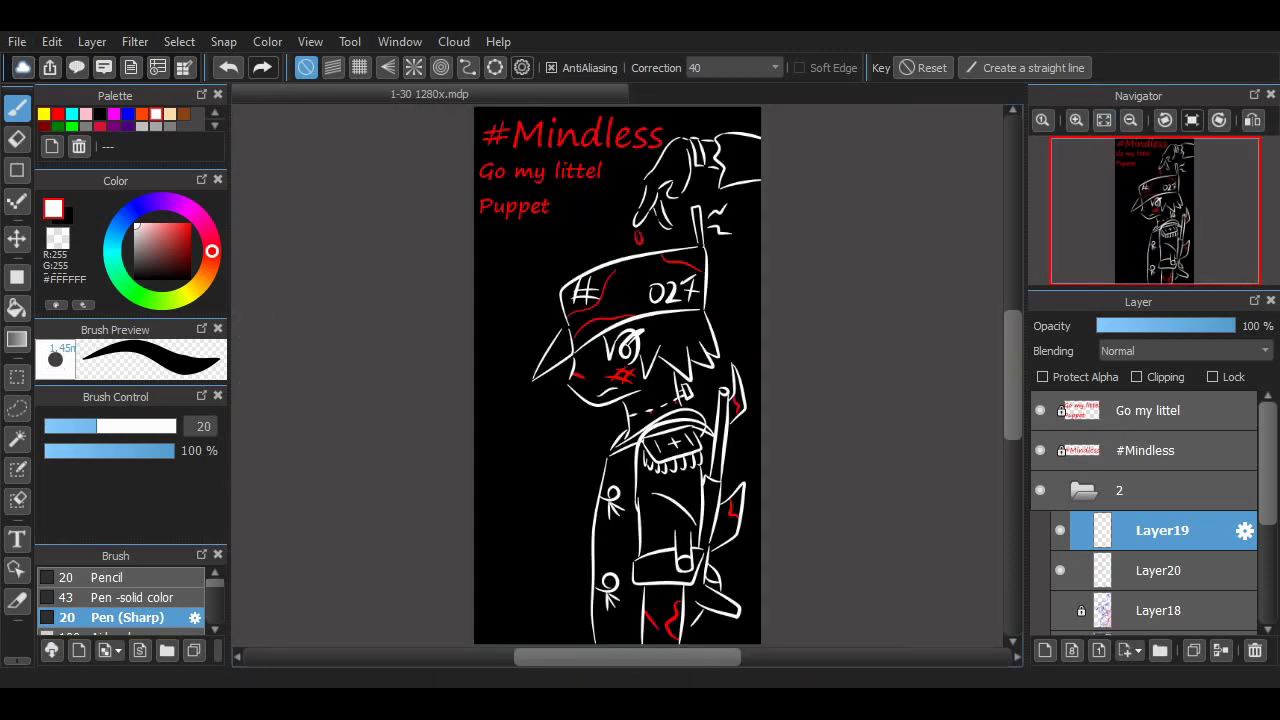